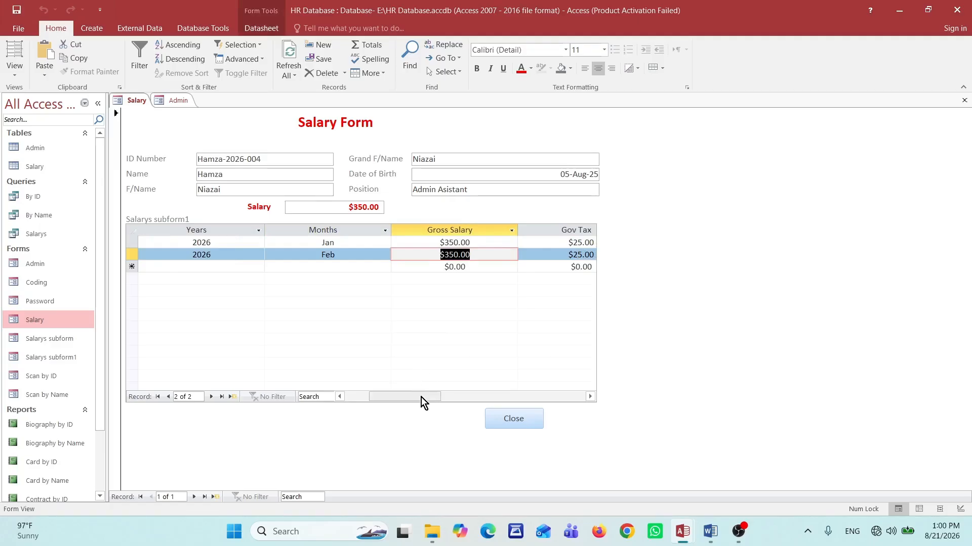
Step: Look through the monthly salary records and their columns in the Salary form's subform
mouse_move(421, 397)
mouse_down()
mouse_move(588, 393)
mouse_move(405, 399)
mouse_up()
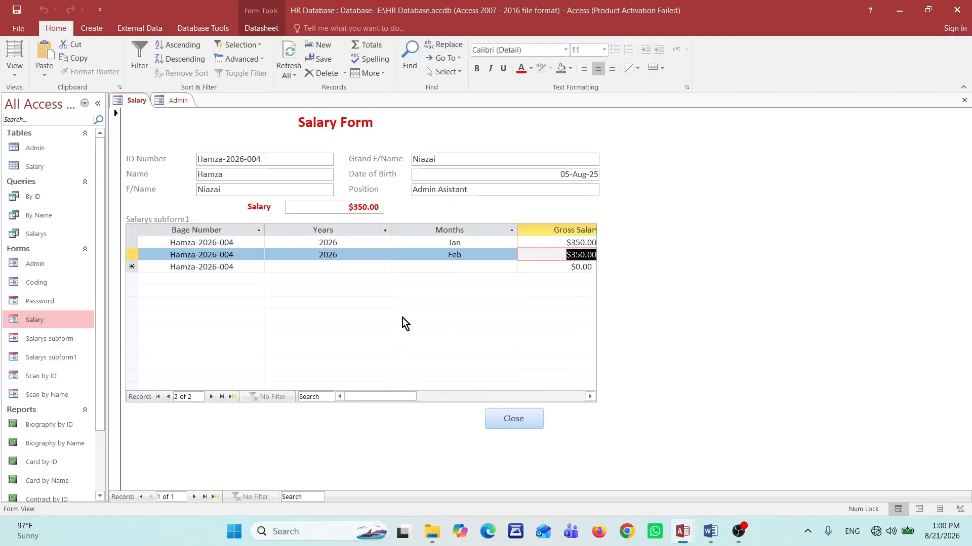
click(213, 400)
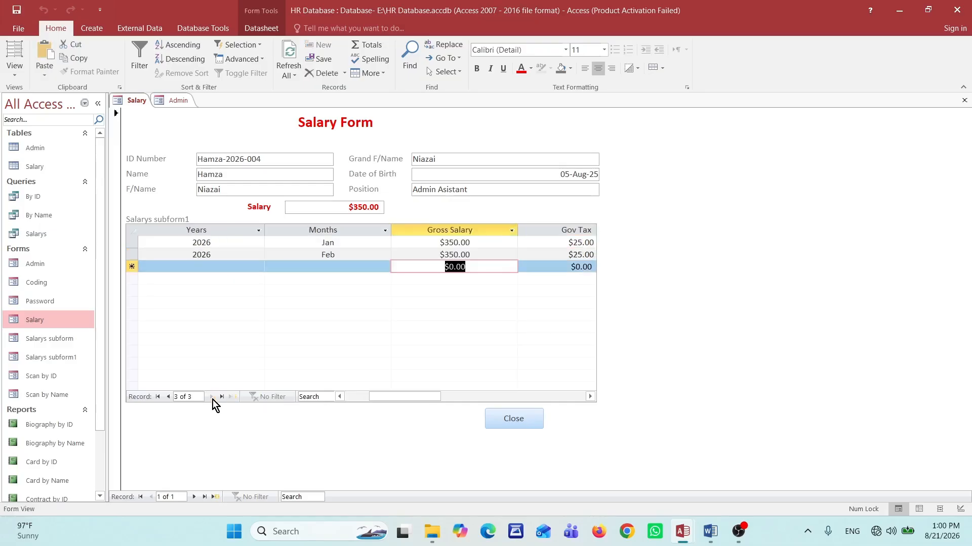
click(220, 400)
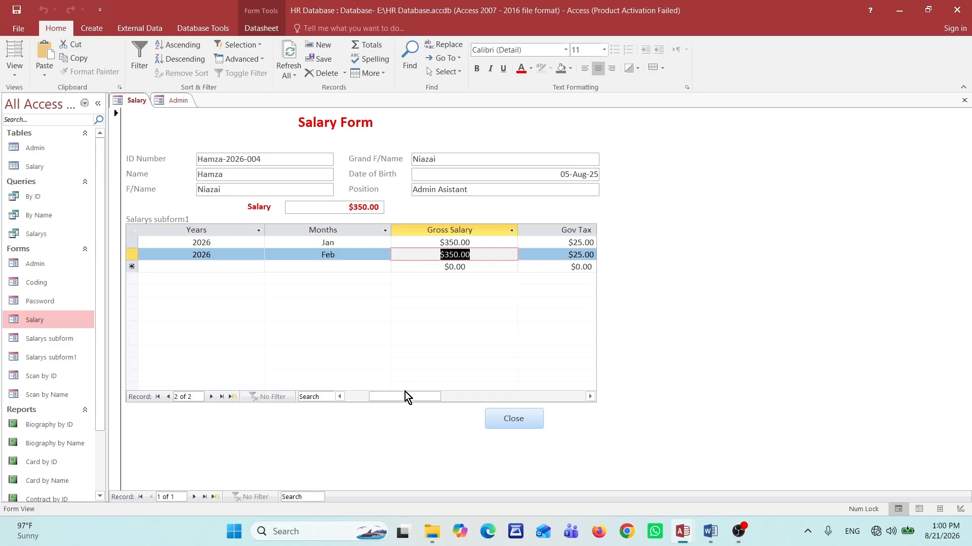
drag(405, 392, 328, 400)
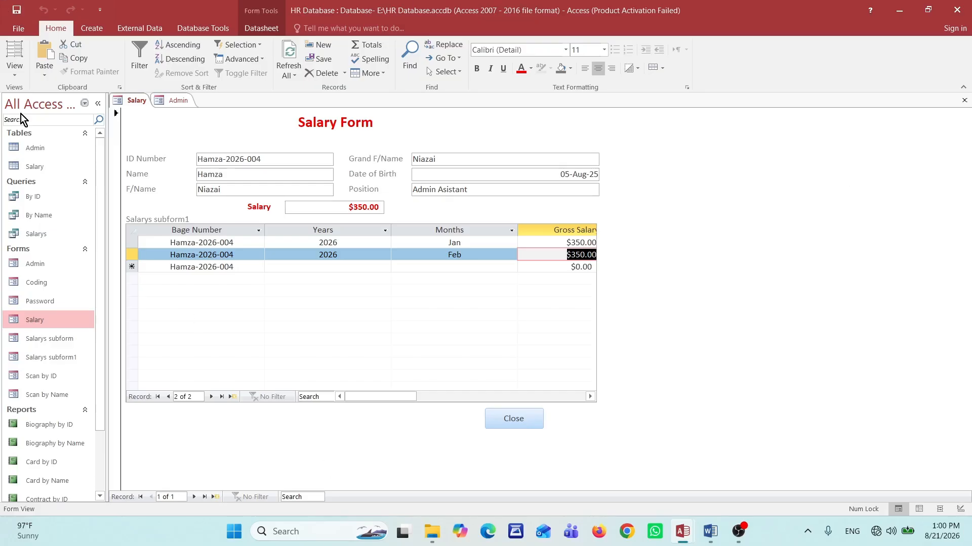
Step: Create a new blank report in Design View
scroll(68, 354, down, 3)
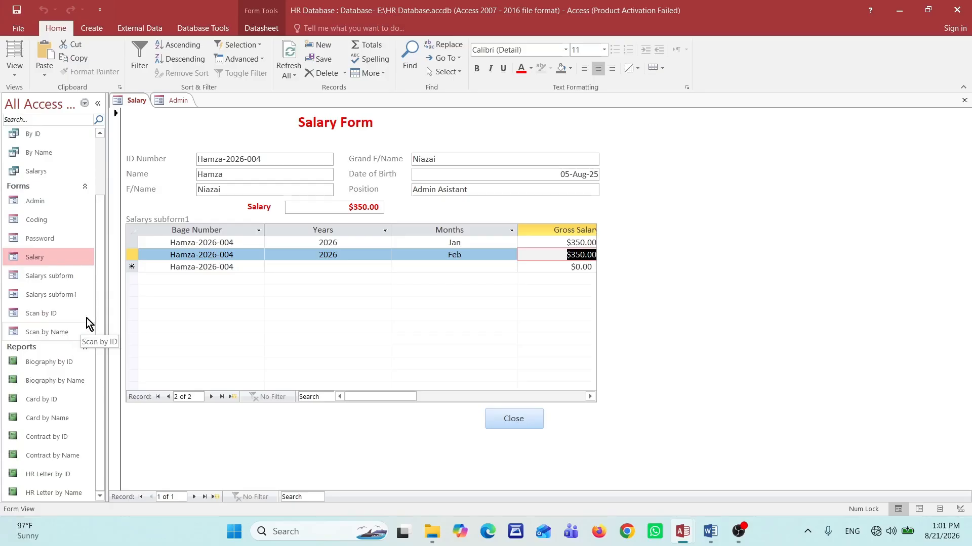
click(92, 28)
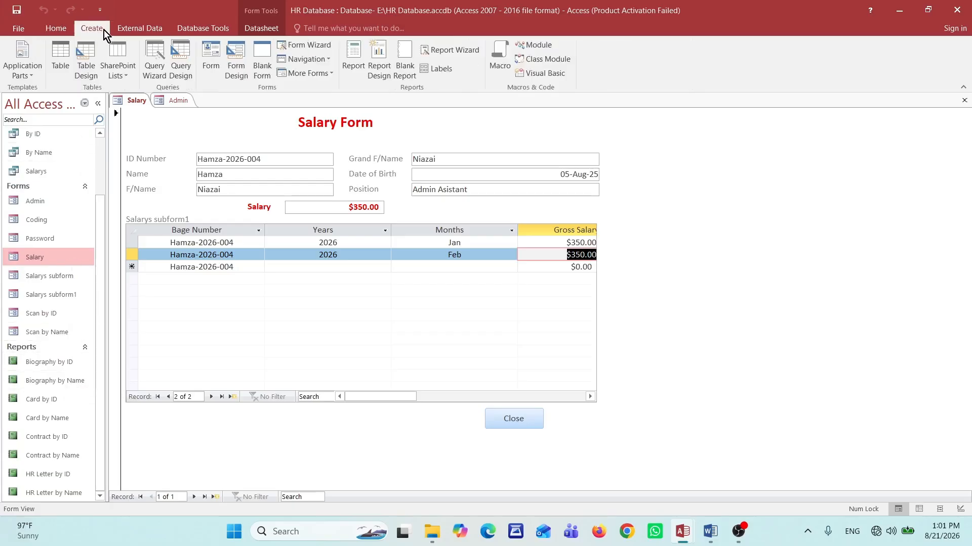
click(379, 57)
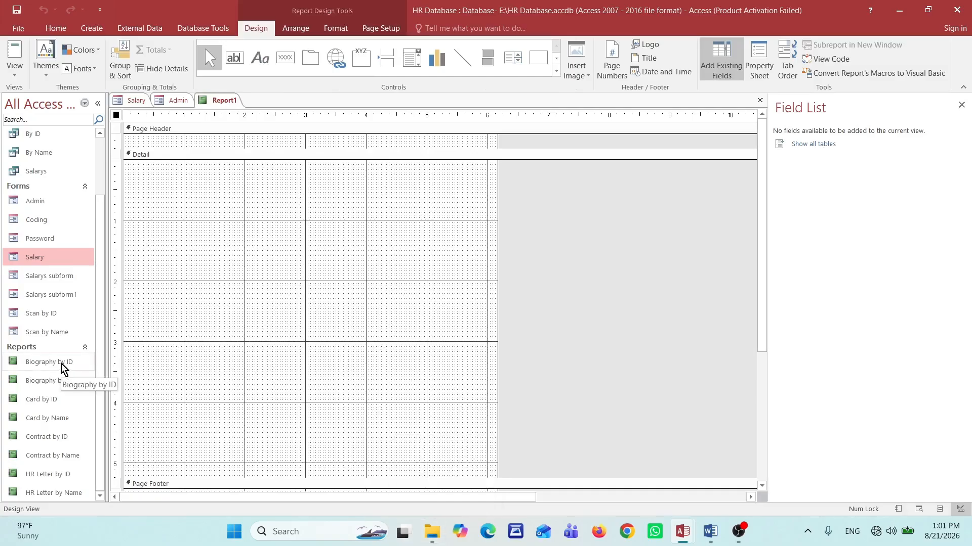
Step: Open the HR Letter by ID report in Design View and copy its logo, horizontal line and Date label
click(54, 475)
right_click(55, 476)
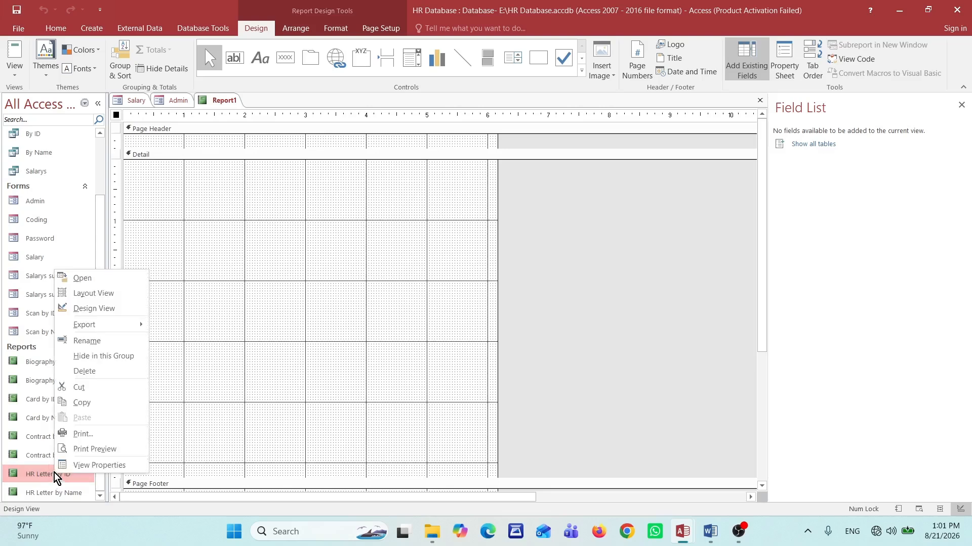
click(106, 307)
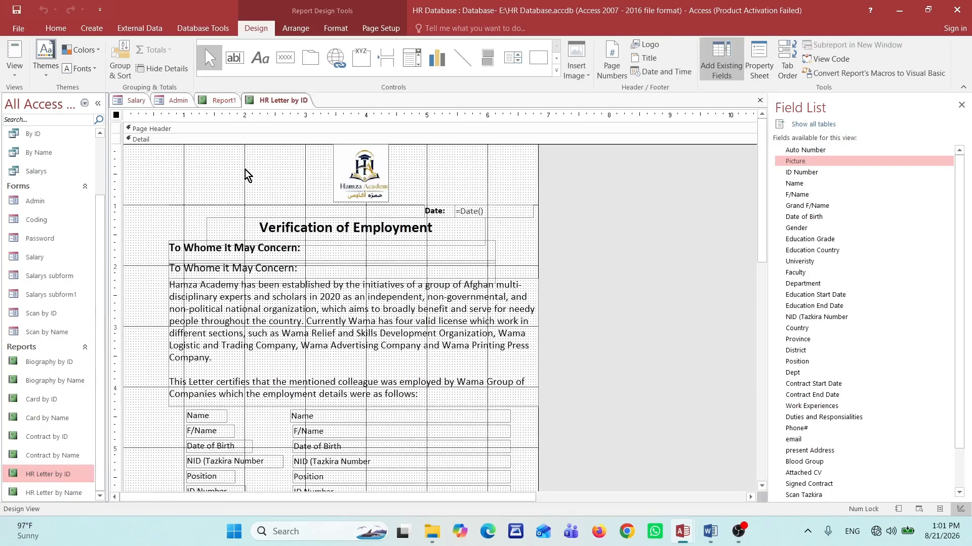
drag(264, 167, 453, 212)
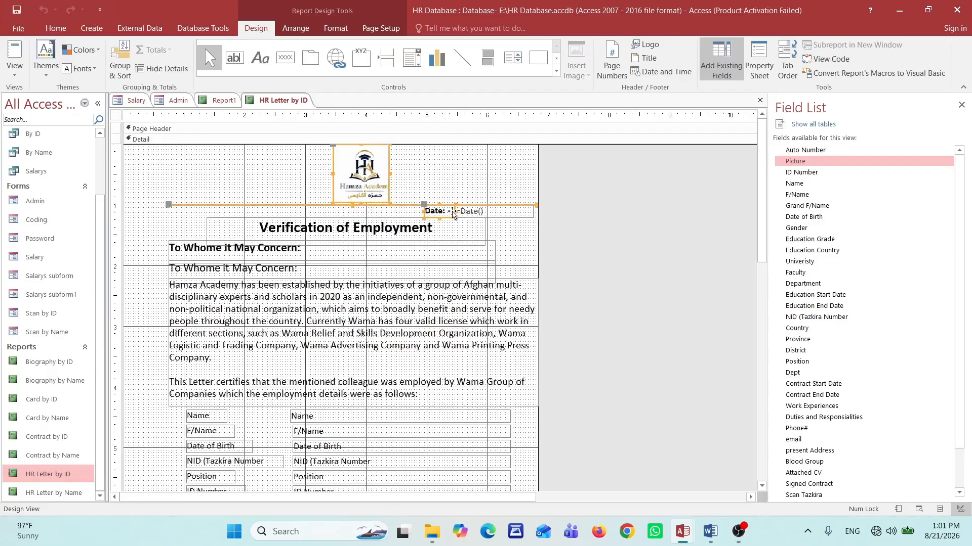
Step: Paste the logo, line and Date label into Report1's Detail section and reduce the Page Header height
click(226, 100)
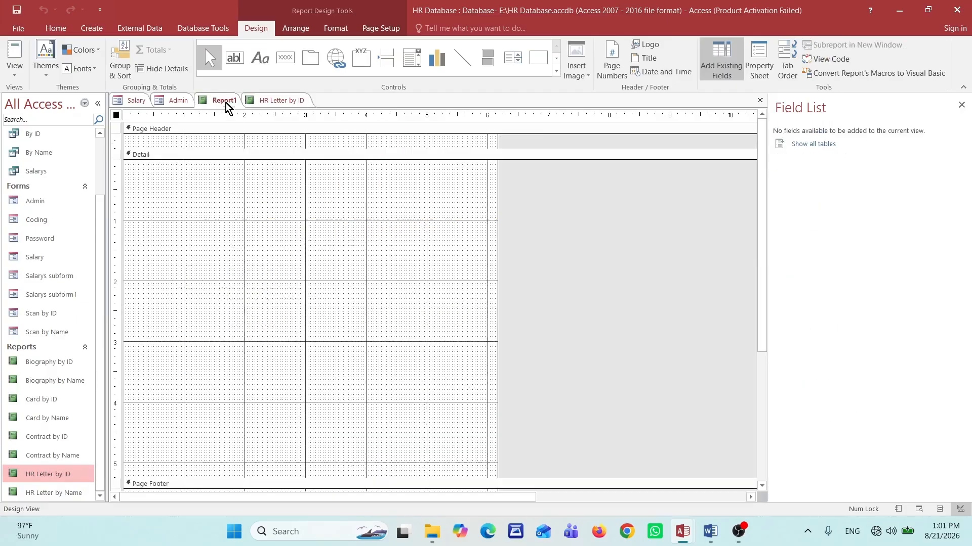
click(286, 198)
key(ctrl+v)
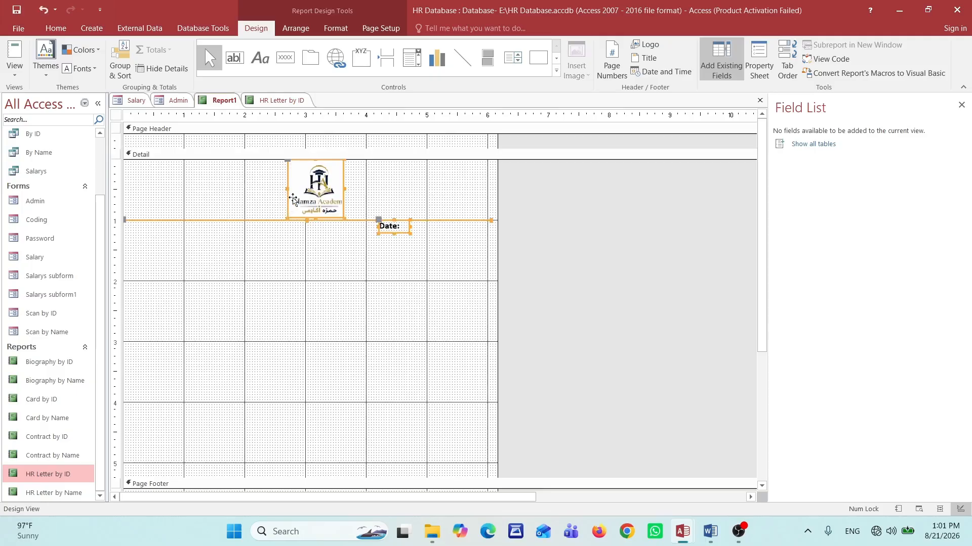
click(382, 258)
drag(343, 154, 345, 143)
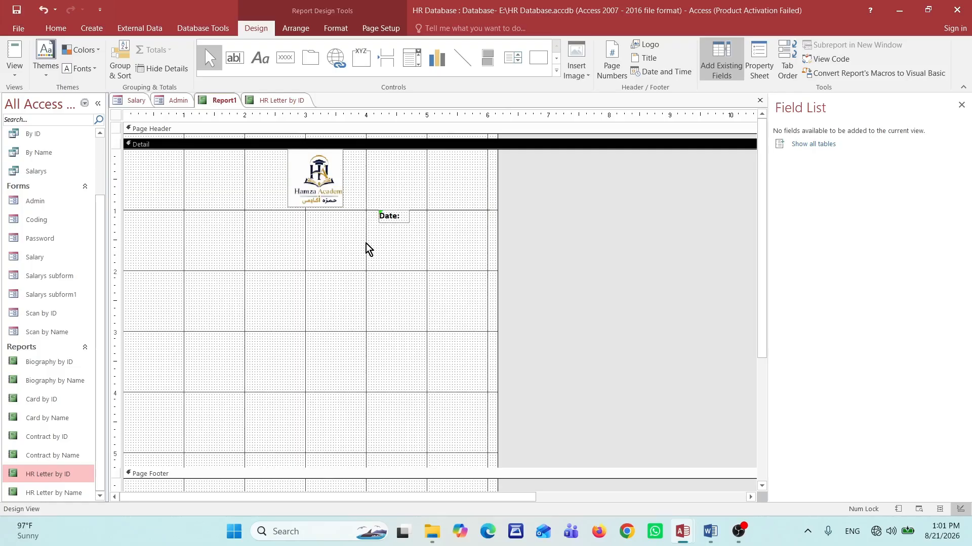
click(556, 261)
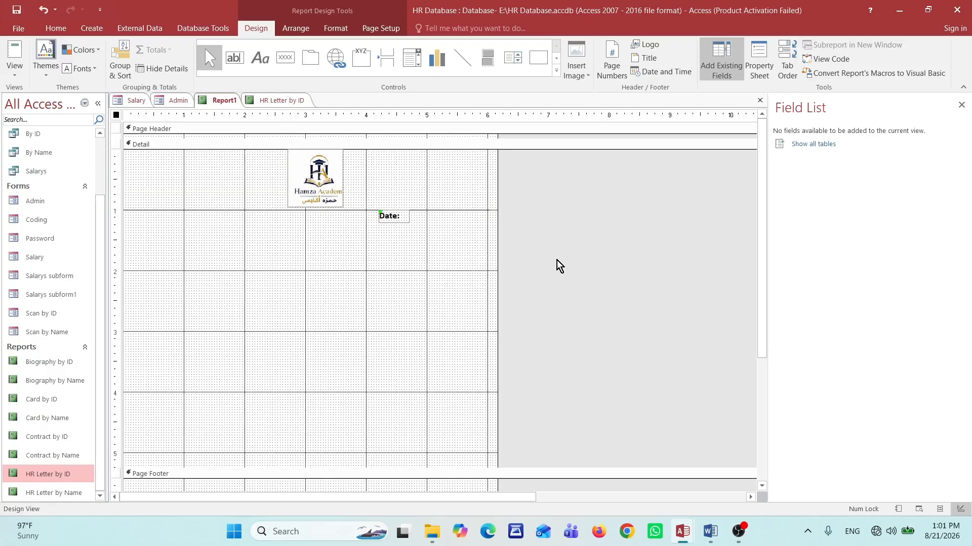
click(342, 309)
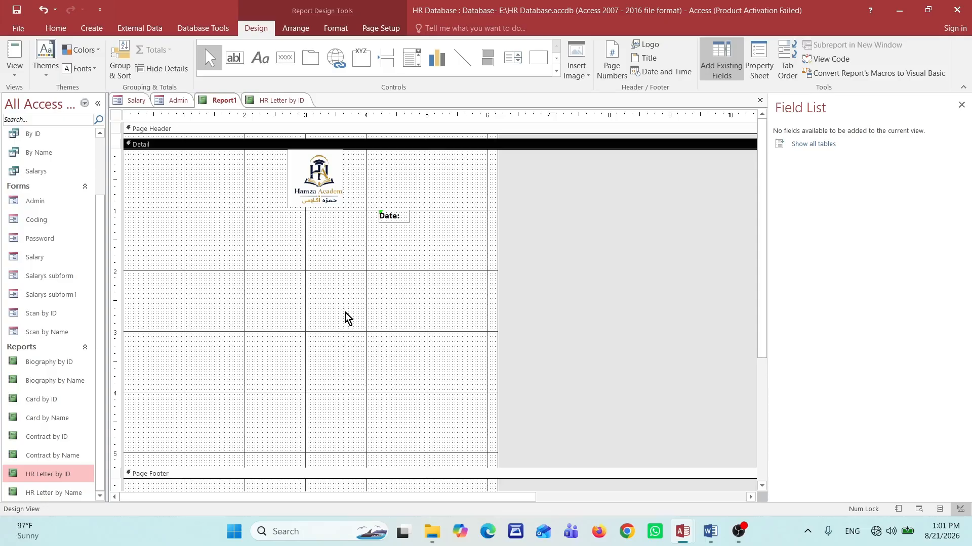
Step: Show the Admin table's available fields and add its ID Number field to the report
click(795, 148)
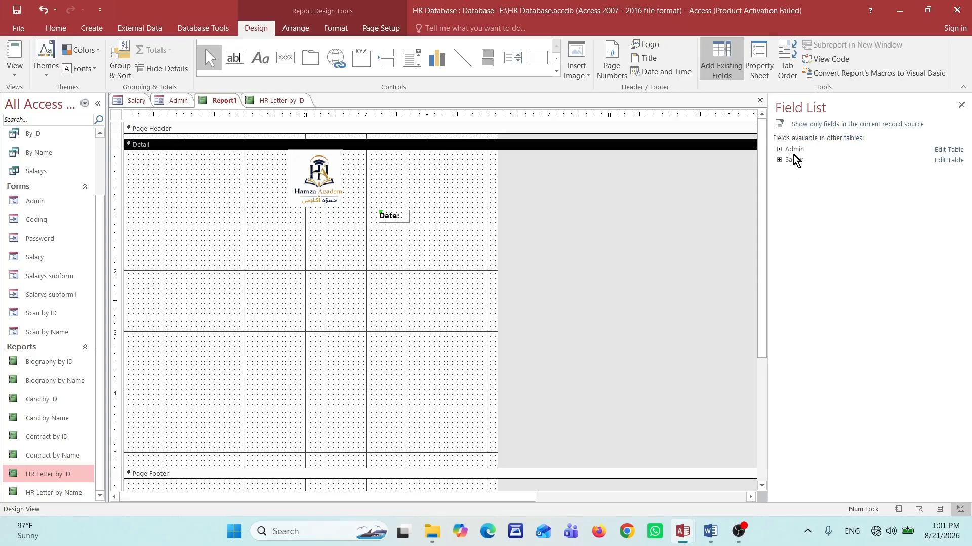
click(794, 149)
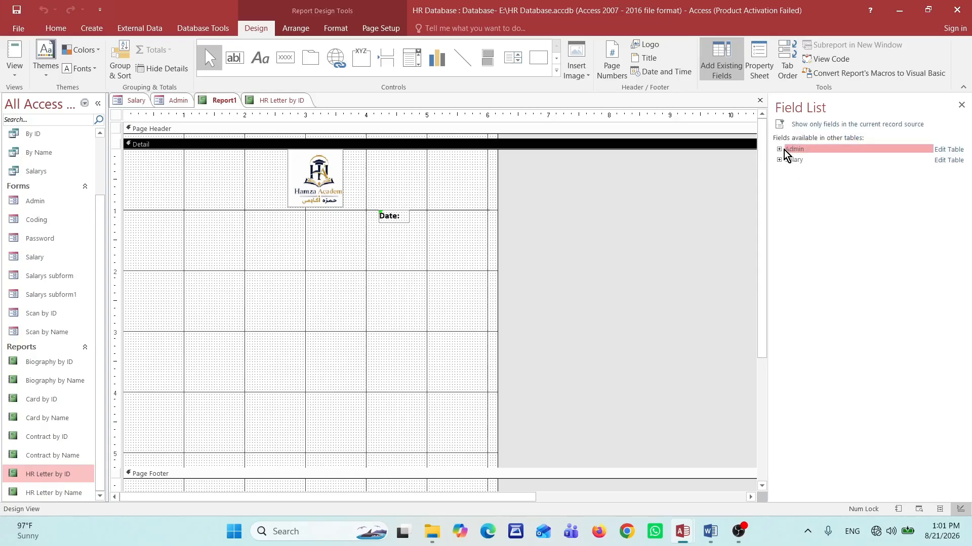
click(782, 150)
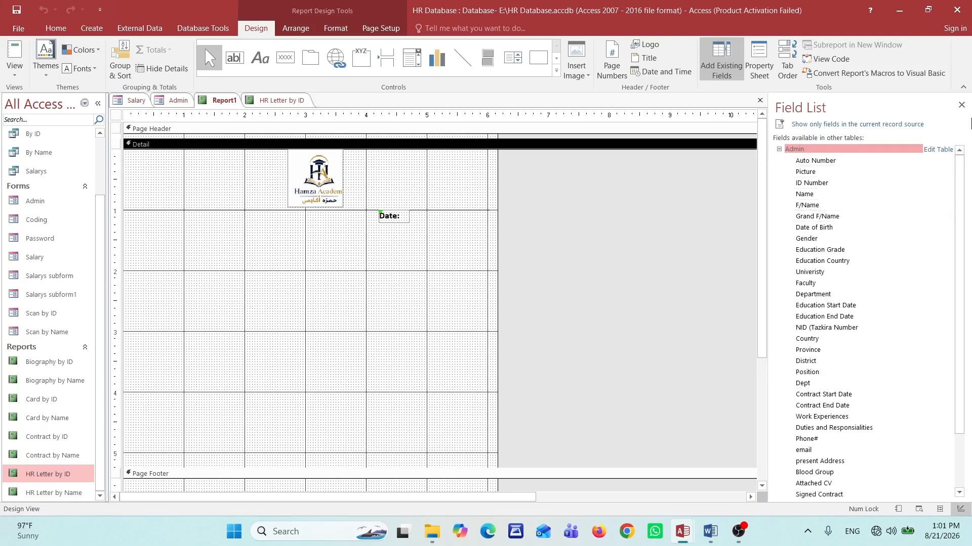
click(827, 183)
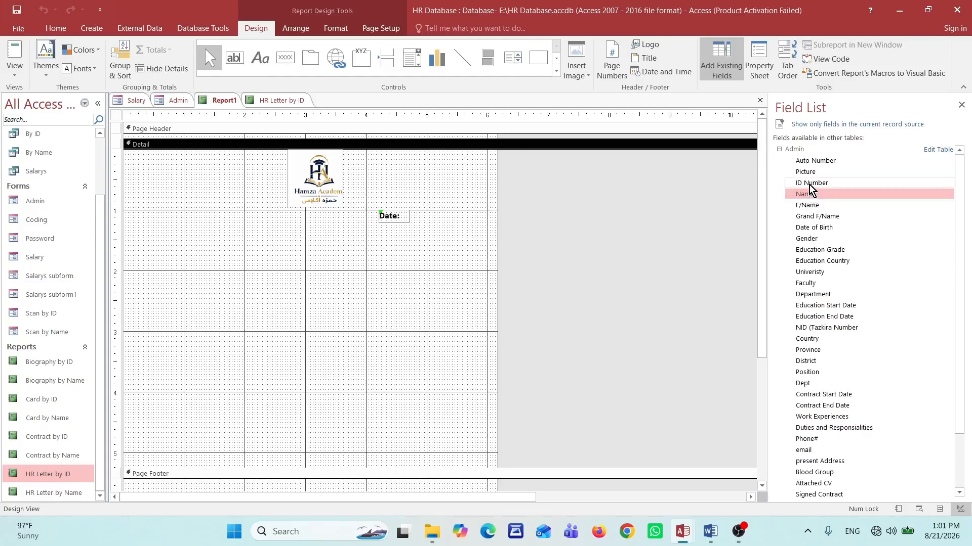
double_click(809, 185)
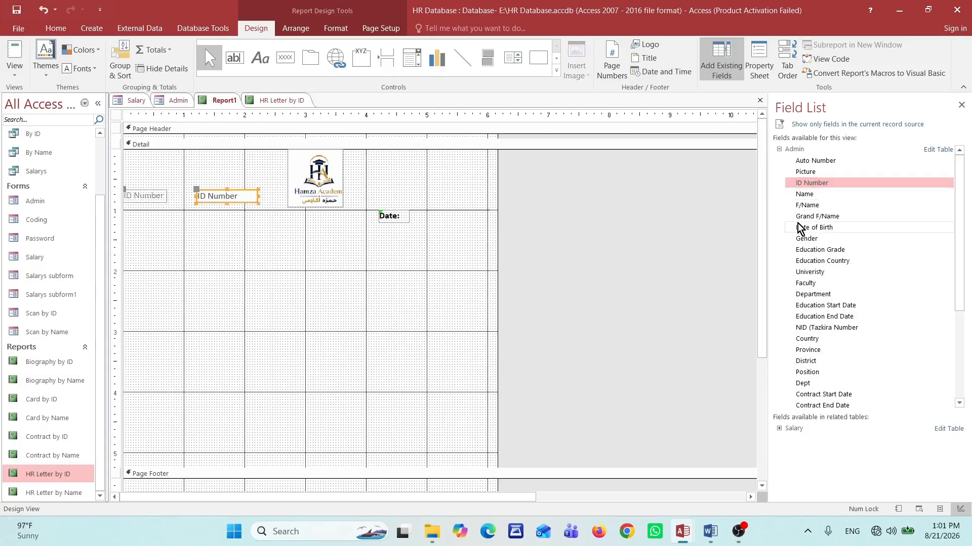
Step: Add Admin's ID Number, Name, F/Name, Date of Birth, NID (Tazkira Number and Position fields to Detail, and delete the duplicate ID Number beside the logo
ctrl+click(805, 194)
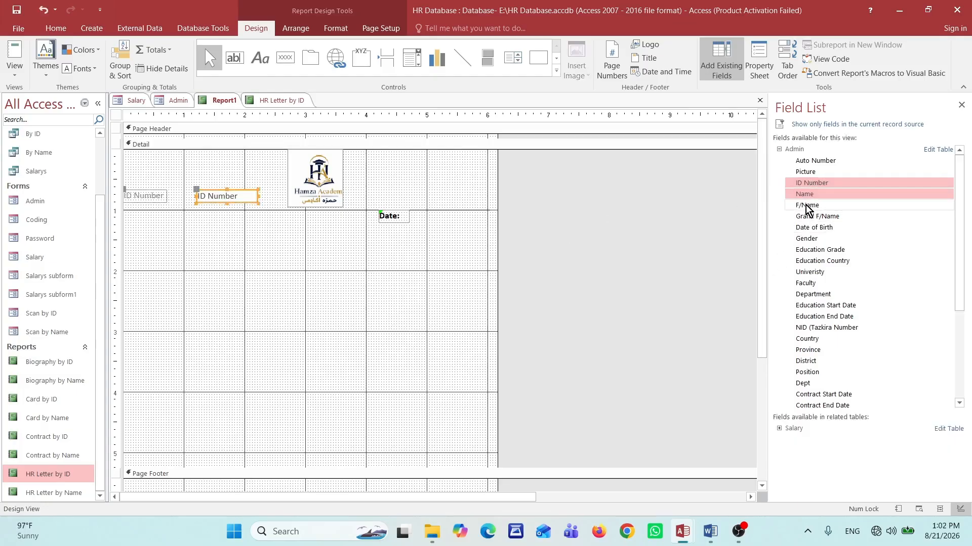
ctrl+click(807, 207)
ctrl+click(807, 217)
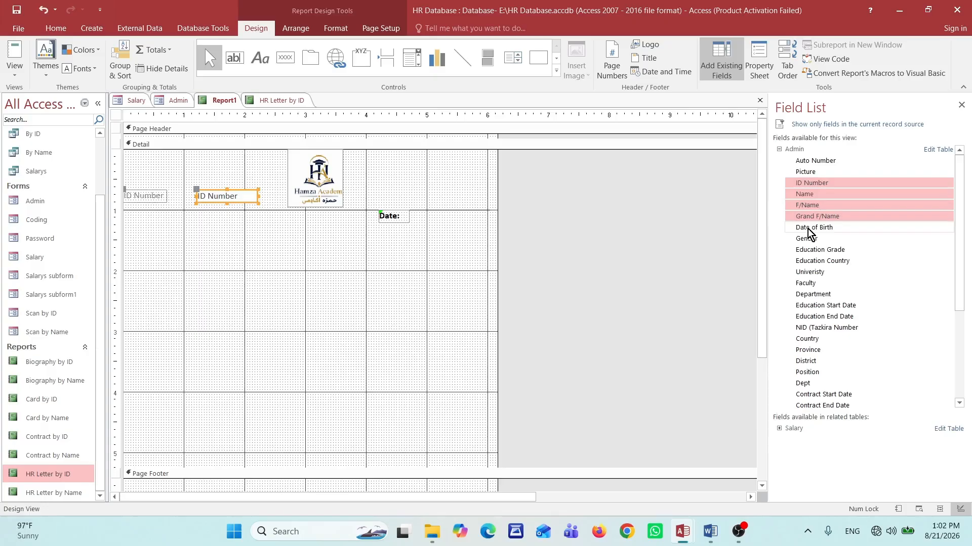
ctrl+click(808, 229)
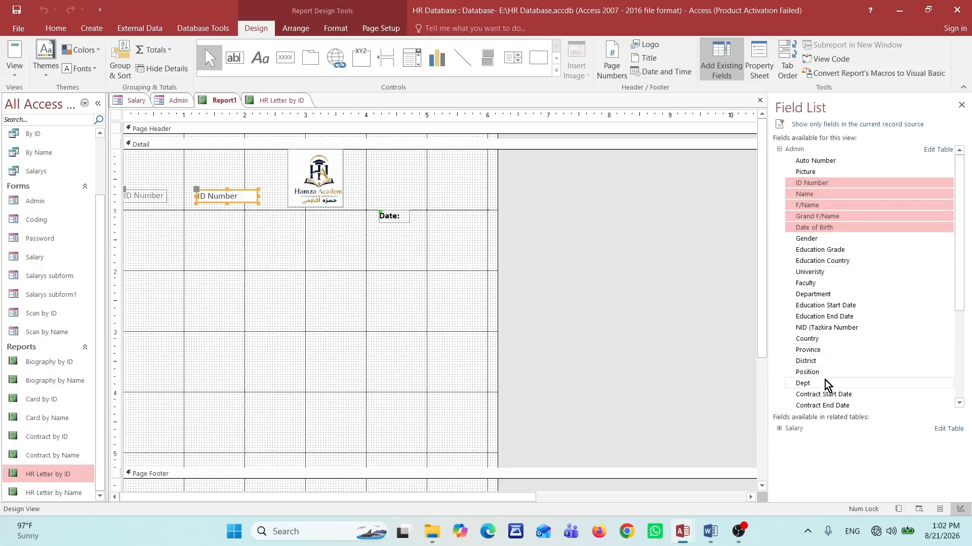
ctrl+click(813, 329)
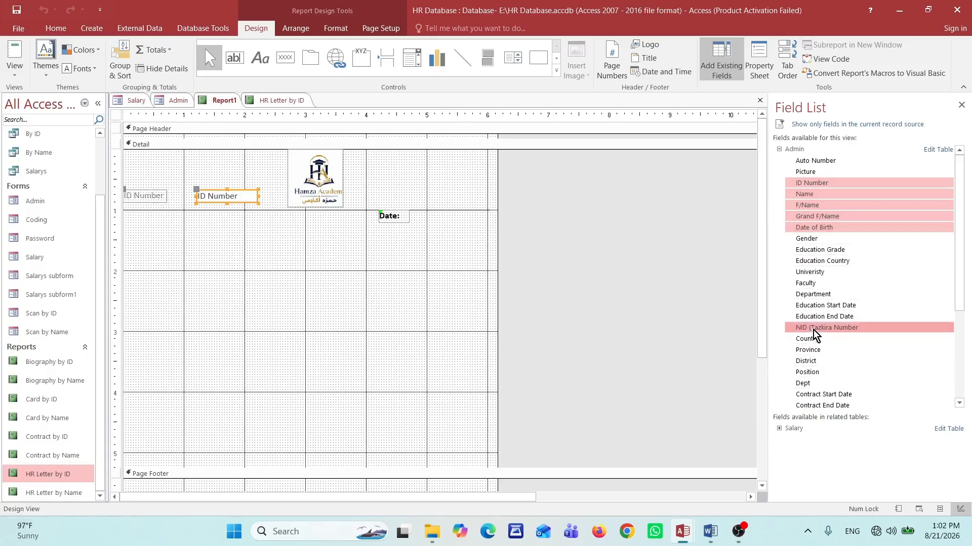
ctrl+click(816, 218)
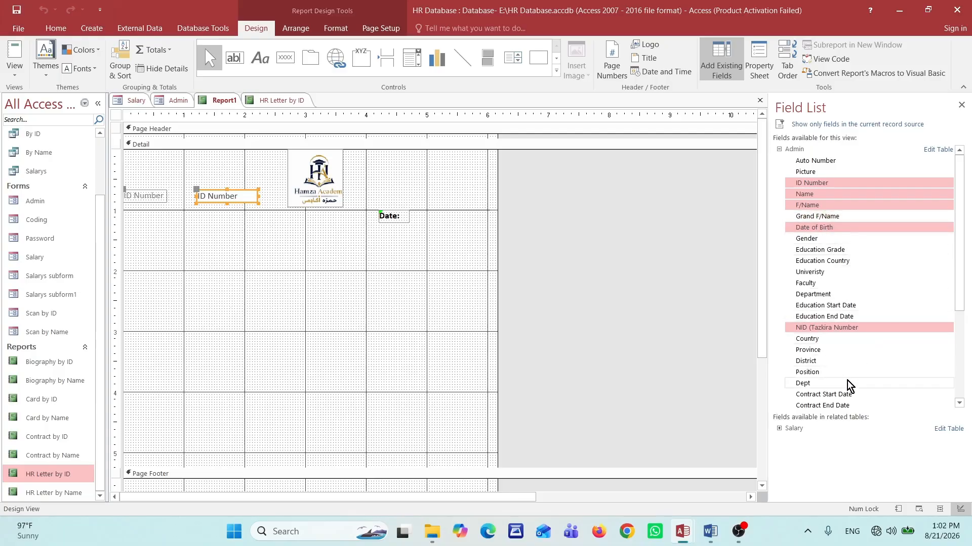
ctrl+click(821, 372)
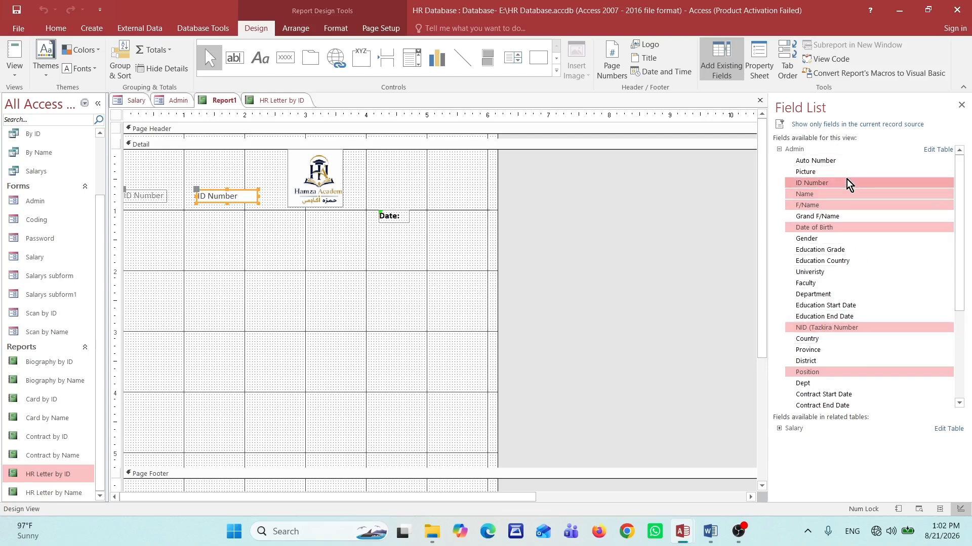
drag(846, 182, 336, 288)
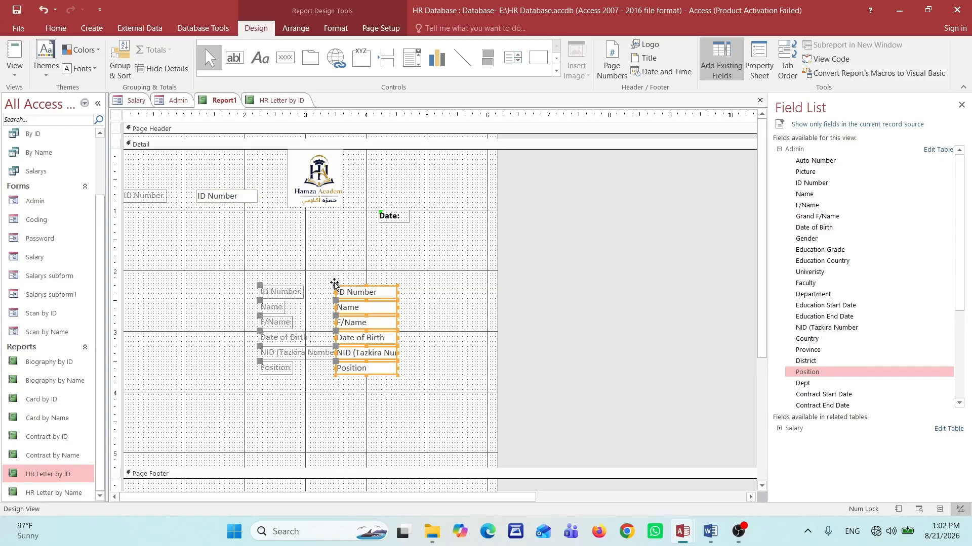
click(215, 197)
click(384, 234)
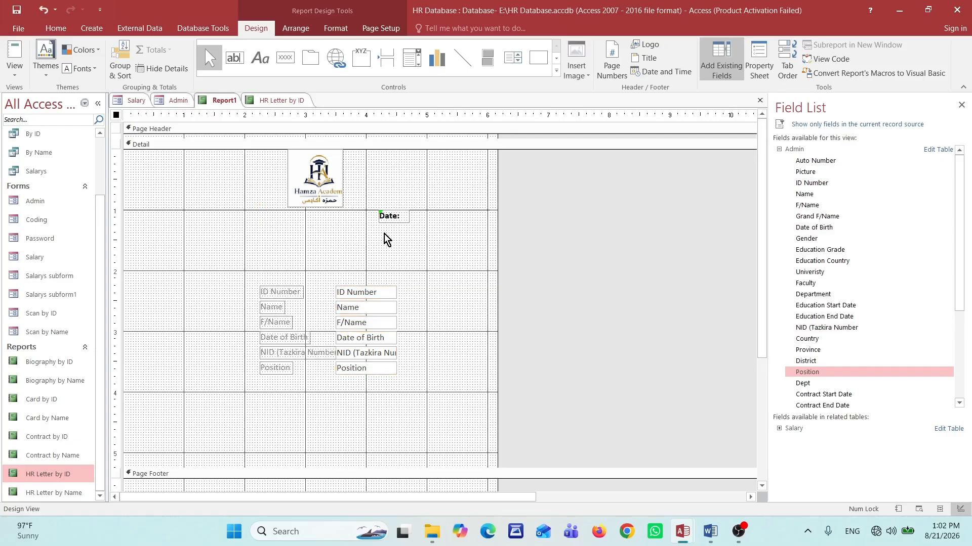
Step: Open the Property Sheet and resize the six field boxes to about 1.875 inches wide, with their left edges at about 3.71 inches
click(381, 269)
key(F4)
drag(403, 274, 366, 396)
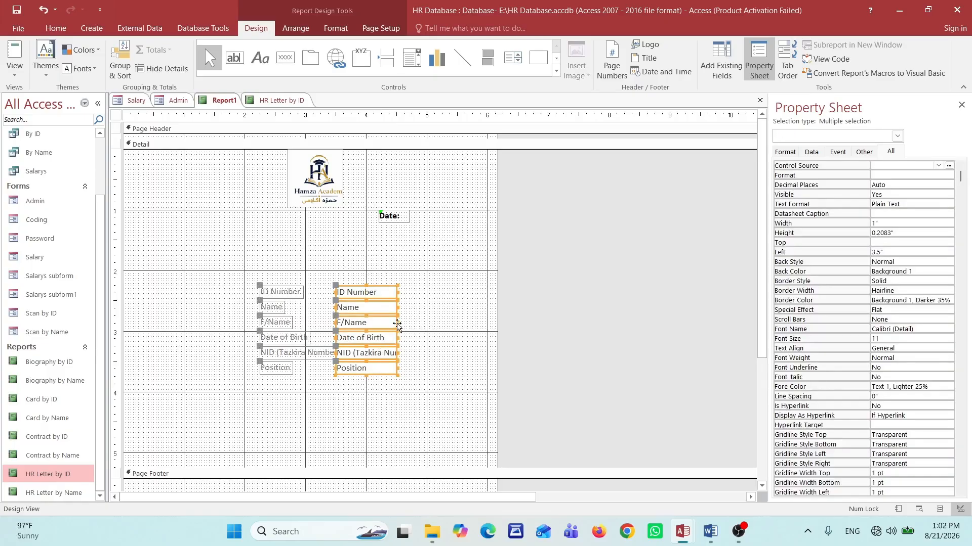
drag(399, 322, 463, 323)
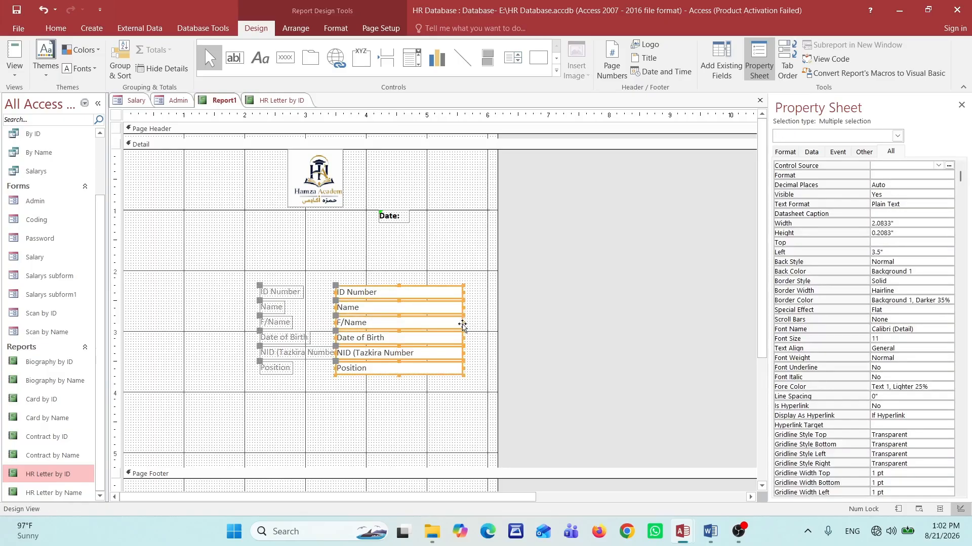
drag(335, 324, 356, 323)
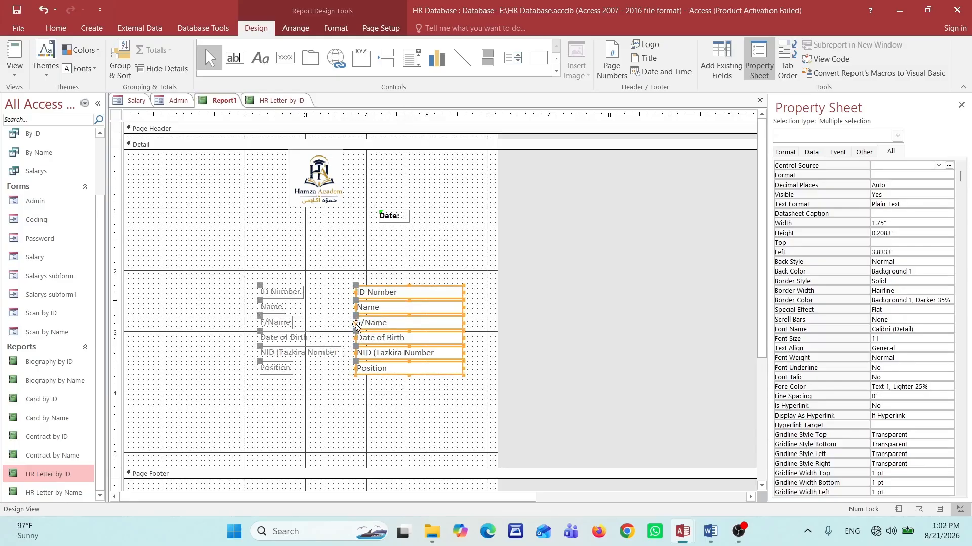
drag(355, 322, 347, 322)
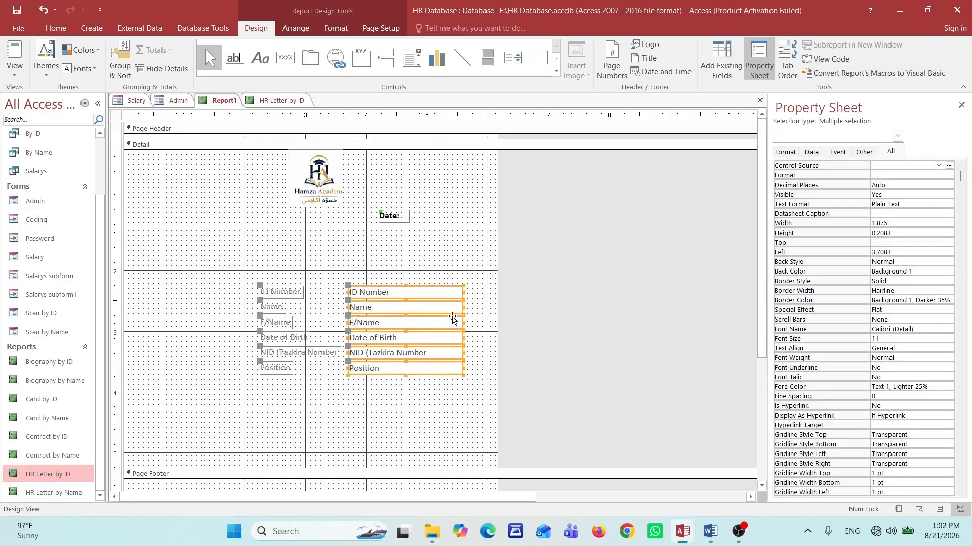
Step: Move the six fields and their labels up below the header line, close to the left edge of the Detail section
drag(453, 287, 340, 228)
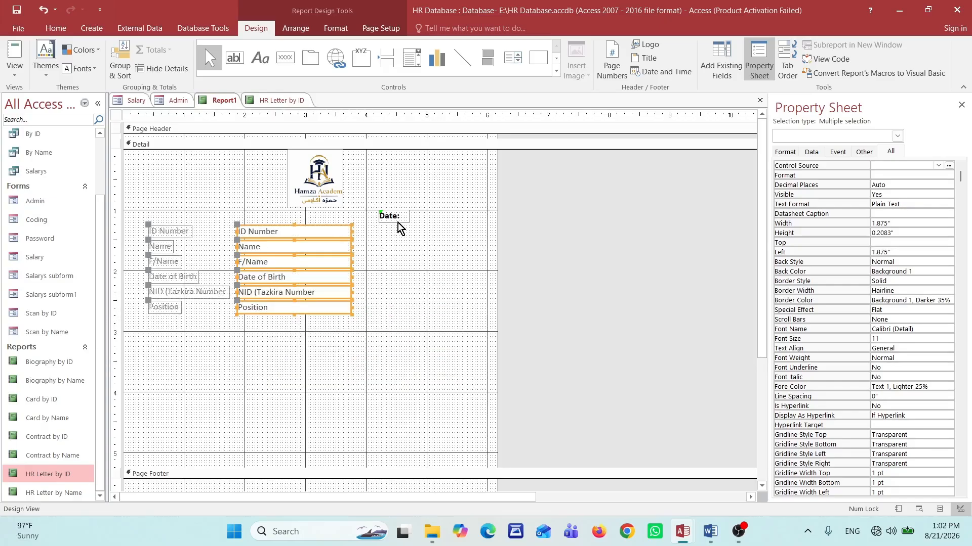
key(Down)
key(Down)
key(Down)
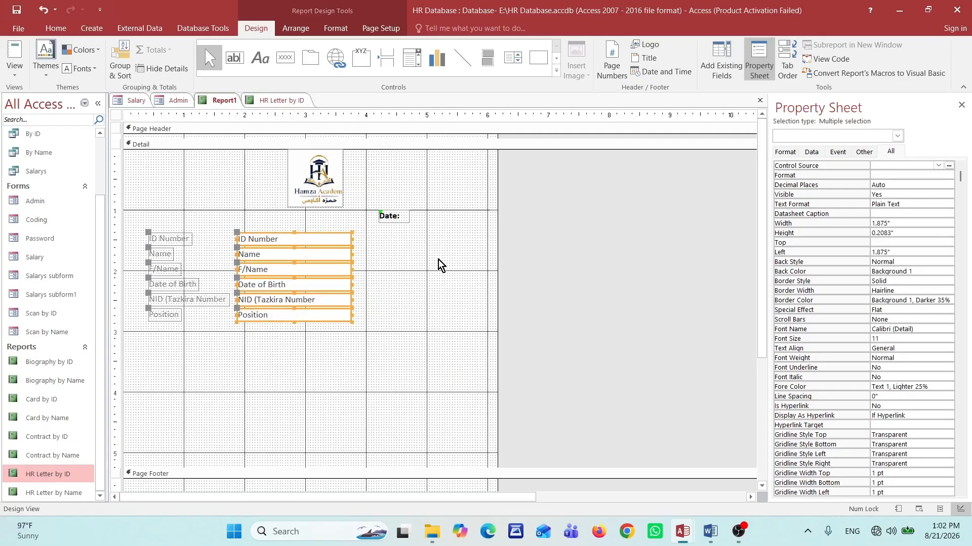
key(Left)
key(Left)
key(Left)
key(Left)
key(Left)
key(Left)
key(Left)
key(Left)
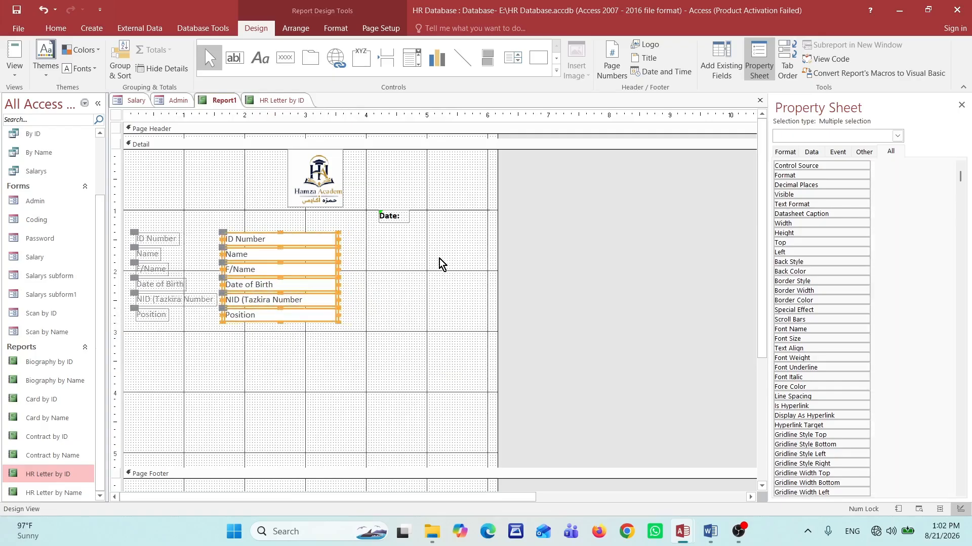
Step: Shift the six employee fields and their labels left until the labels meet the Detail section's edge
key(Left)
key(Left)
click(250, 345)
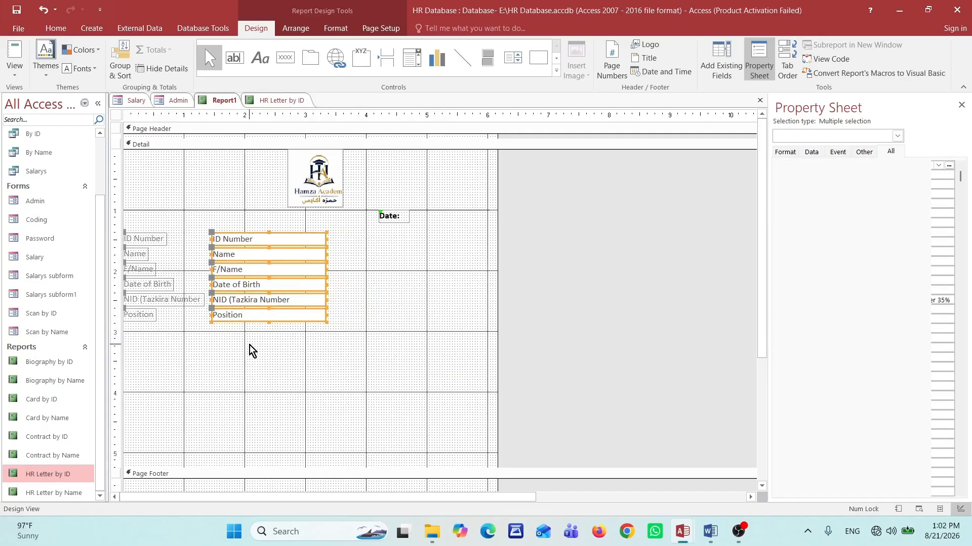
Step: Move the Date of Birth, NID (Tazkira Number and Position fields into a second column, level with the ID Number, Name and F/Name rows
drag(251, 345, 456, 236)
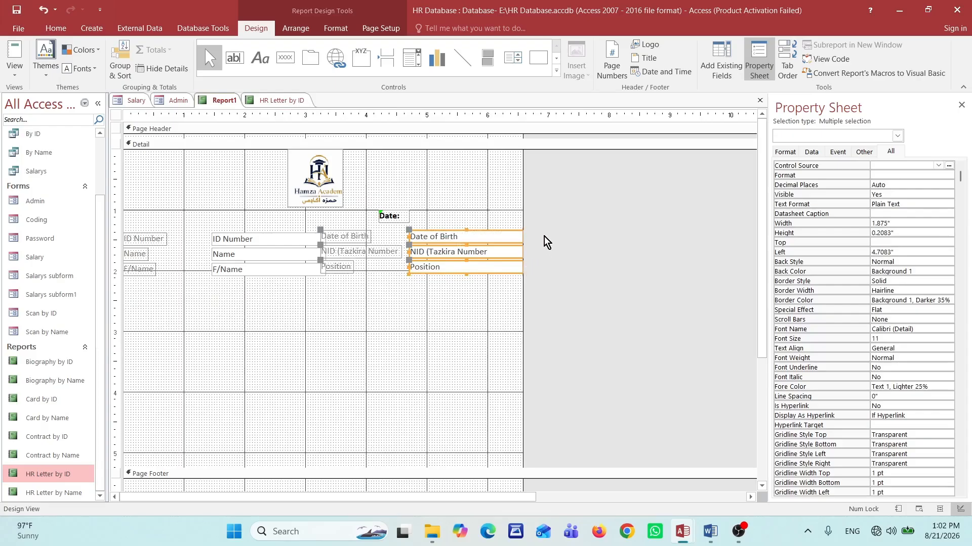
key(Down)
key(Right)
key(Right)
key(Right)
key(Right)
key(Right)
key(Right)
key(Right)
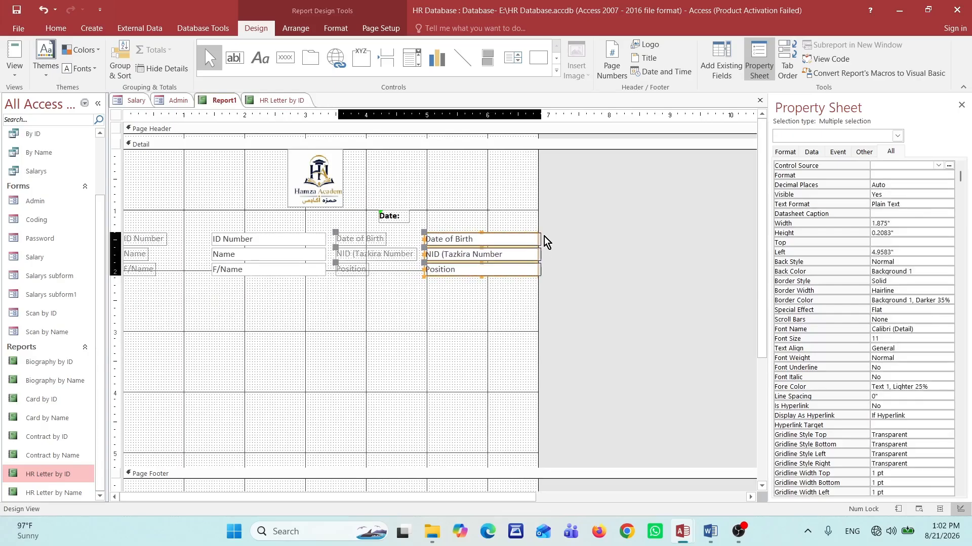
key(Right)
key(Right)
key(Right)
click(425, 308)
Step: Set the font colour of all six employee fields and their labels to black (Text 1)
drag(530, 331, 134, 238)
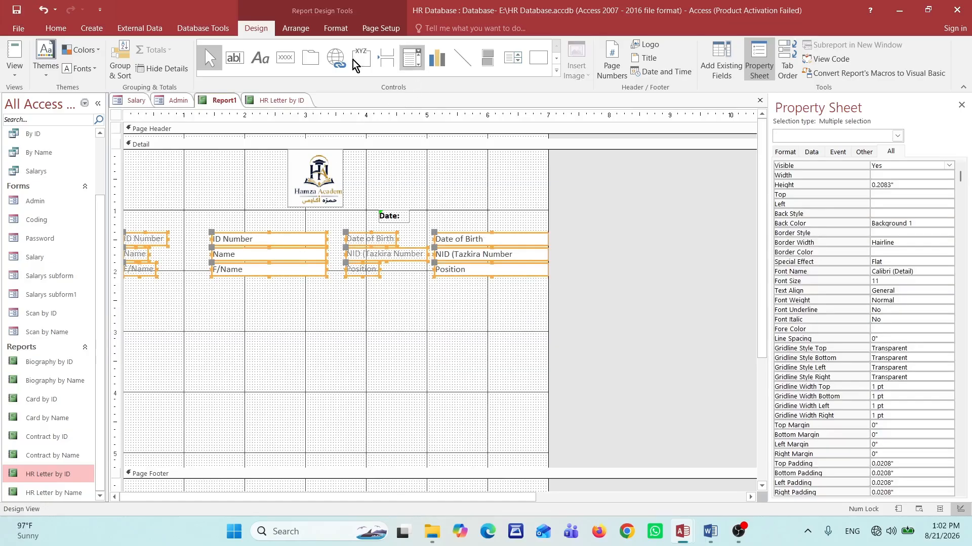
click(53, 29)
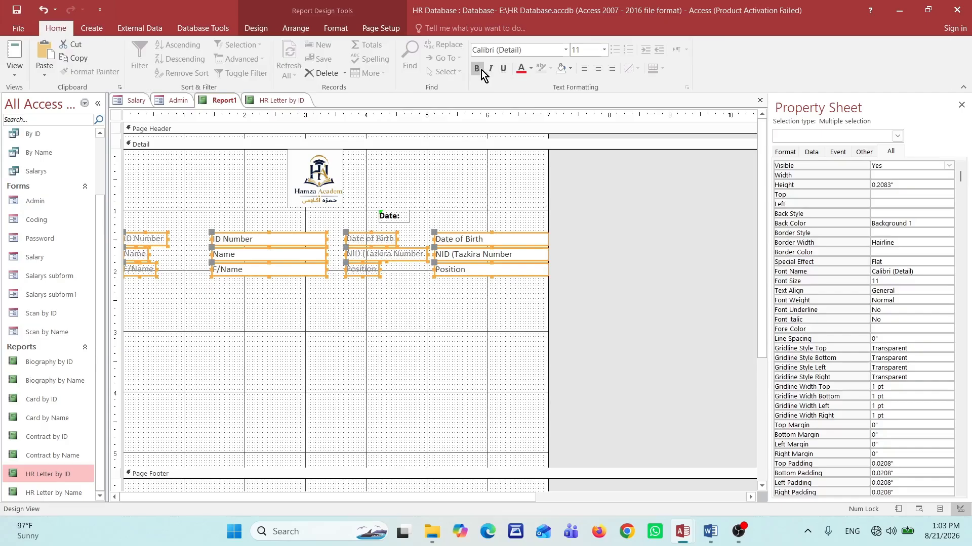
click(530, 68)
click(518, 90)
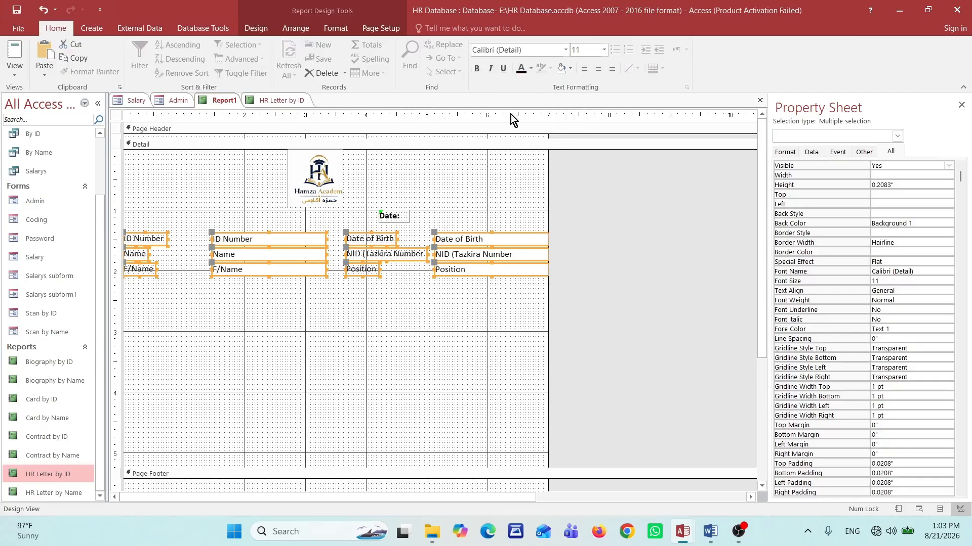
click(409, 322)
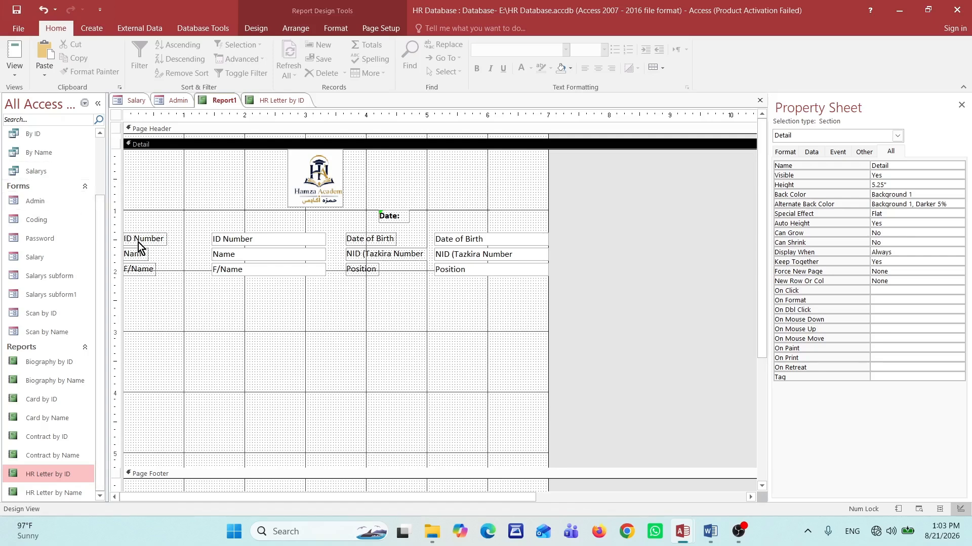
Step: Draw a subreport about 6.75 by 2.67 inches below the employee fields and base it on existing tables and queries
click(251, 28)
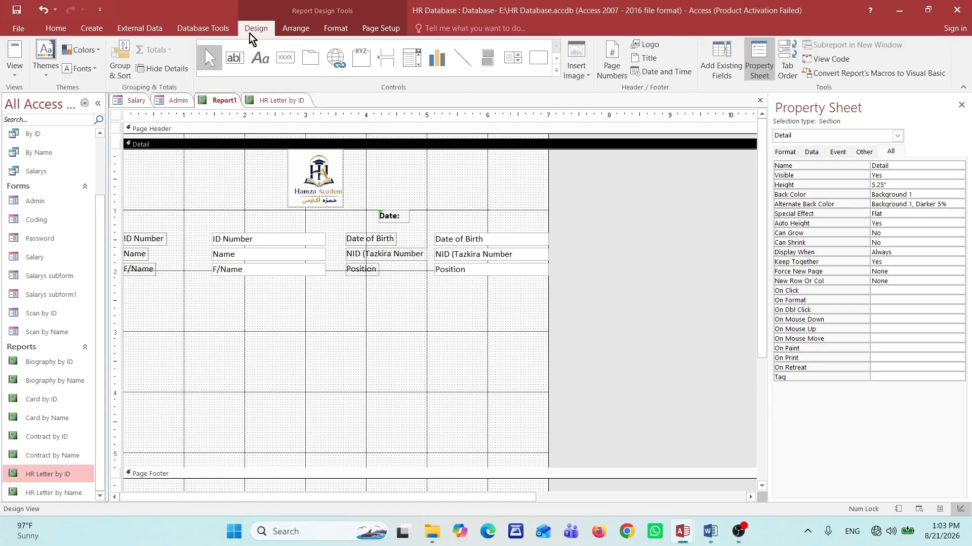
click(556, 71)
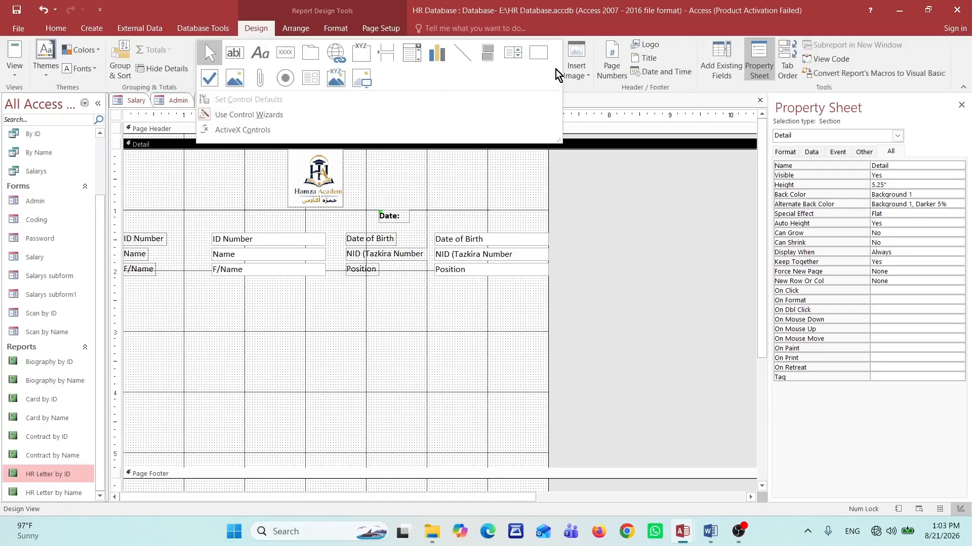
click(311, 79)
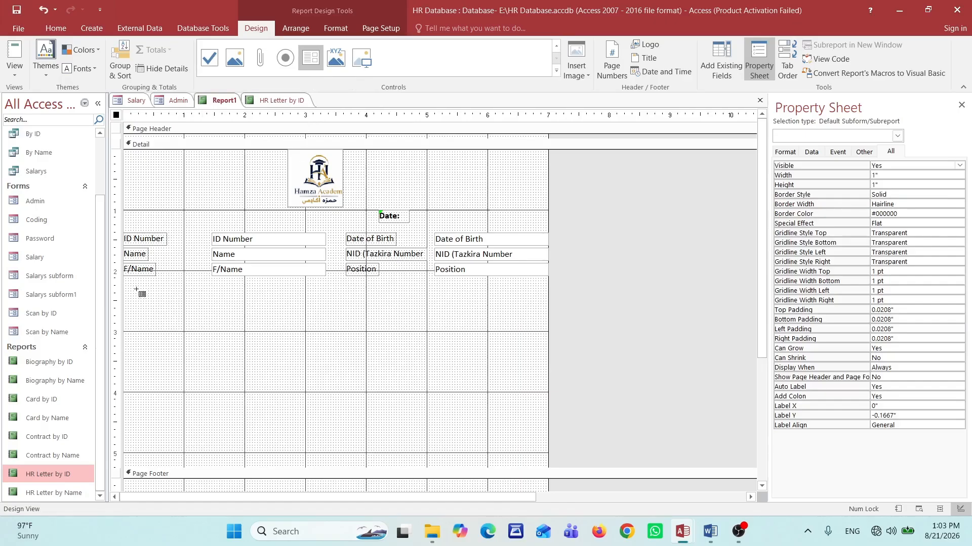
drag(126, 284, 535, 445)
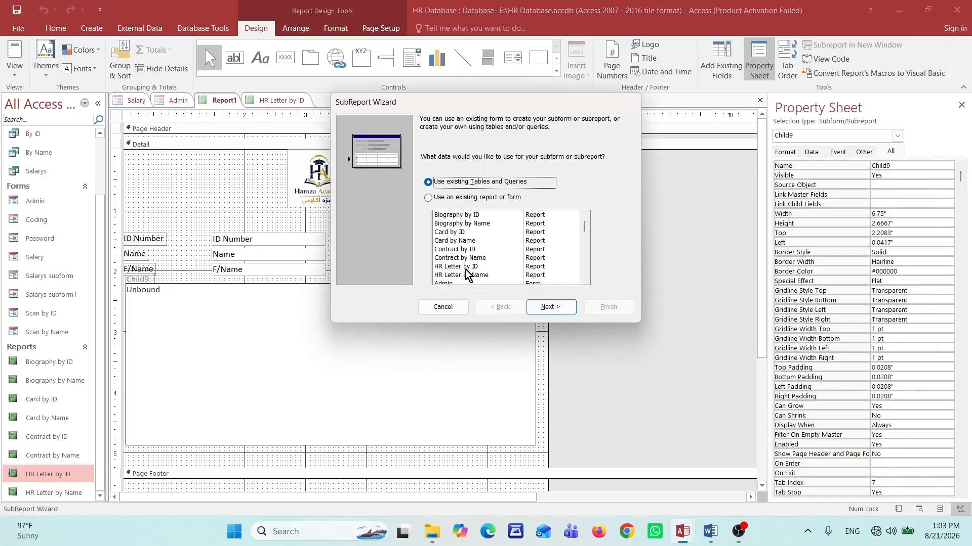
click(461, 201)
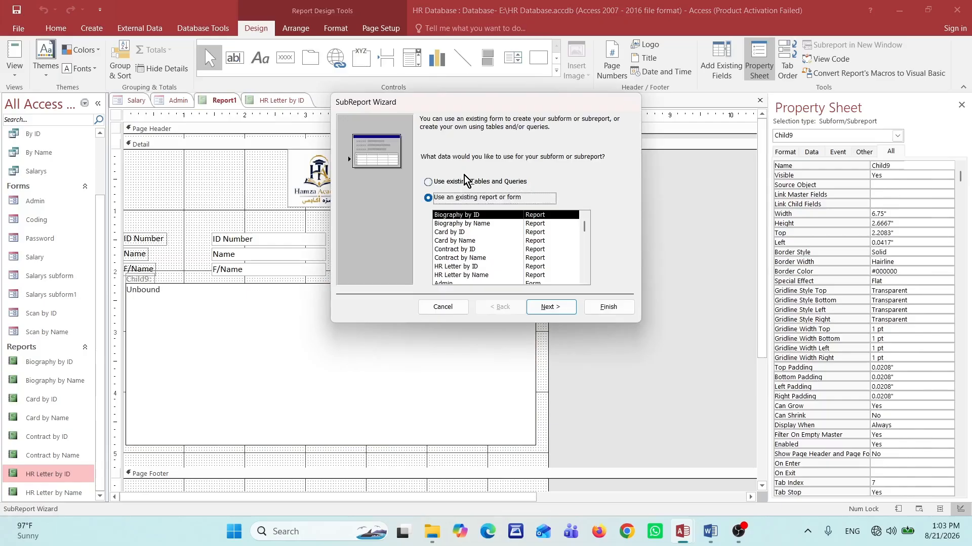
click(466, 184)
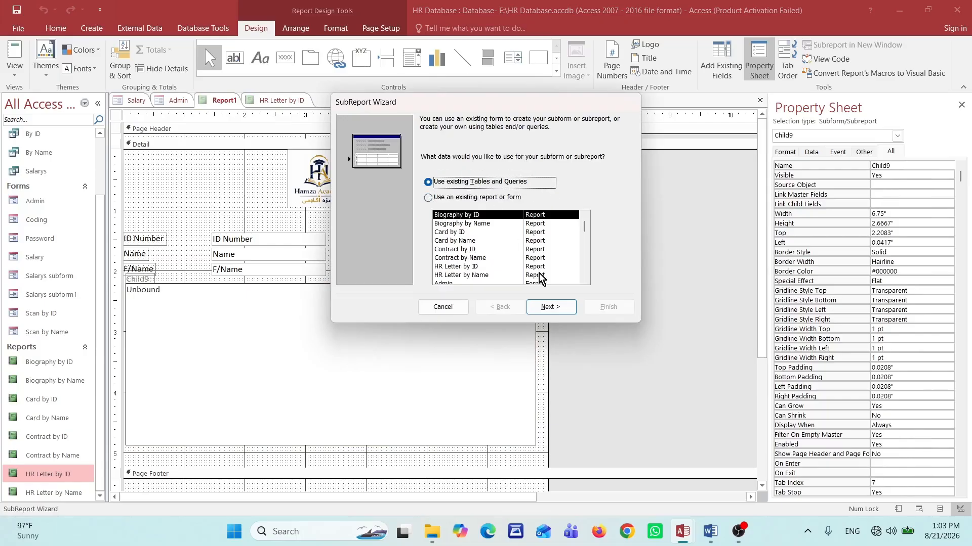
click(545, 307)
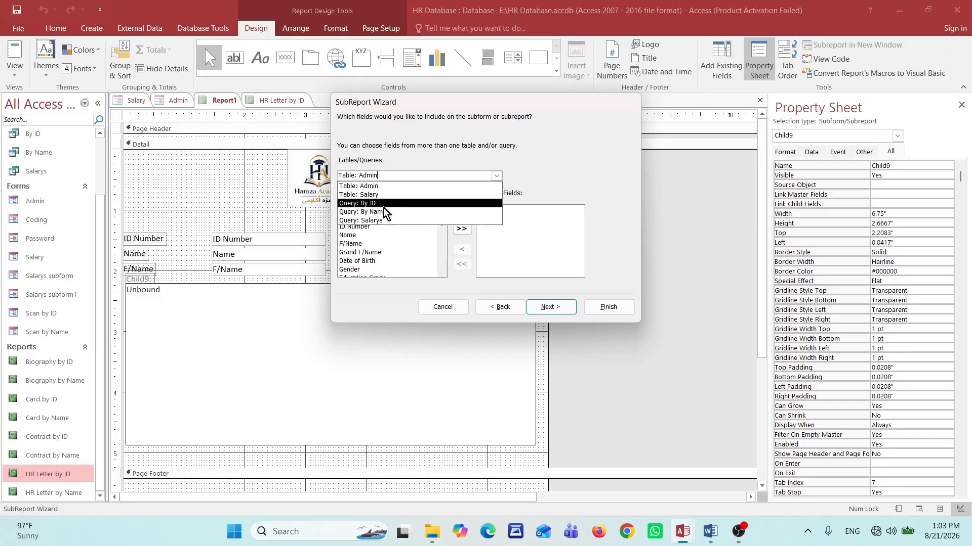
Step: Include the Salarys query's Bage Number, Years, Months, Gross Salary, Gov Tax, Net Salary, Paid Salary and Unpaid Salary fields, in that order
click(376, 220)
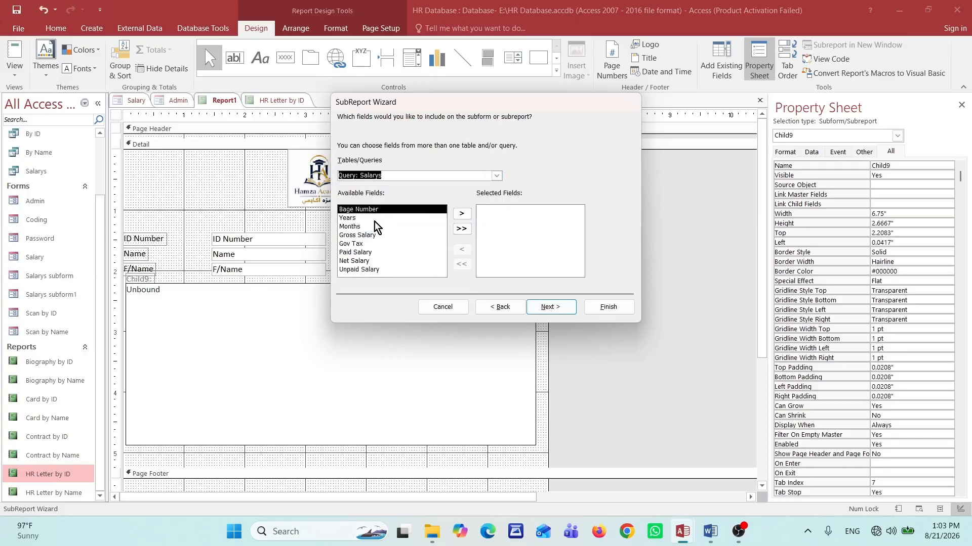
click(461, 215)
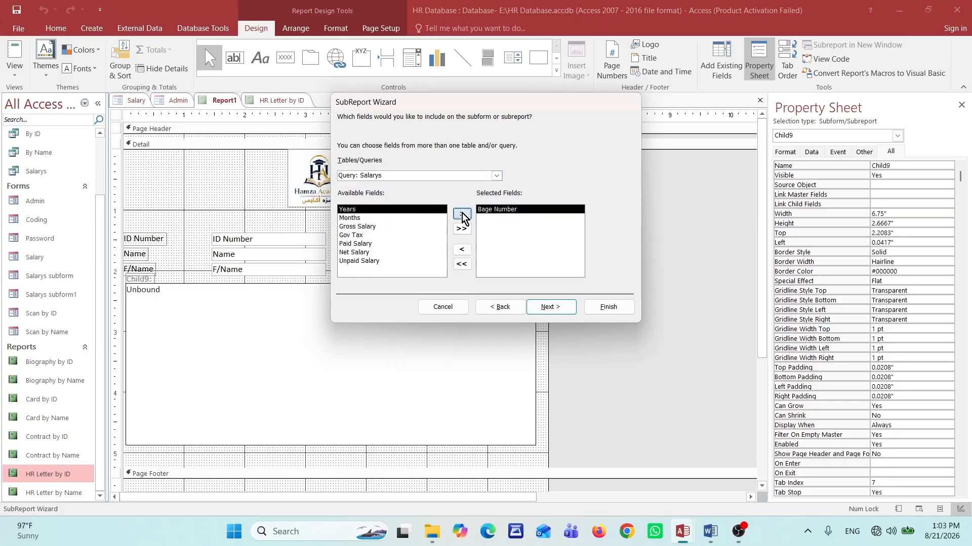
click(461, 214)
click(461, 214)
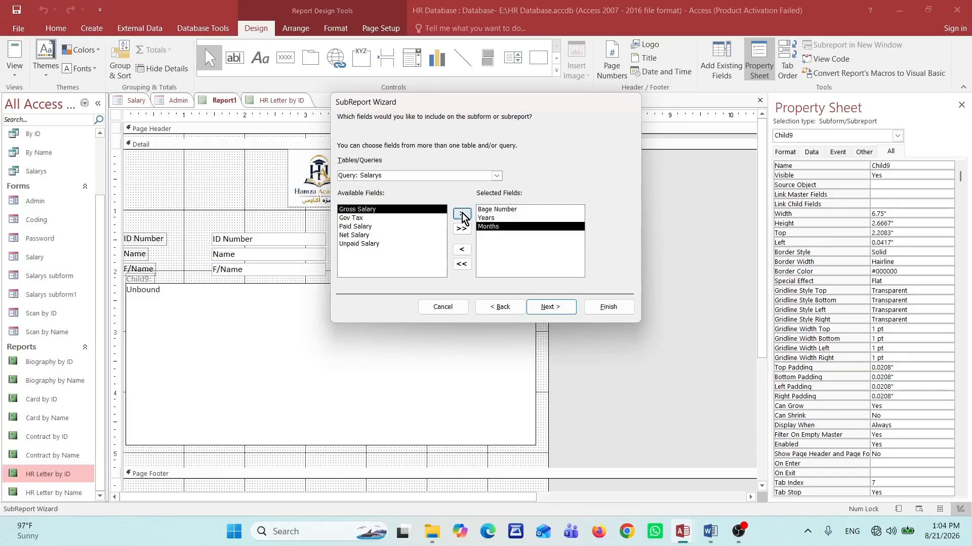
click(462, 215)
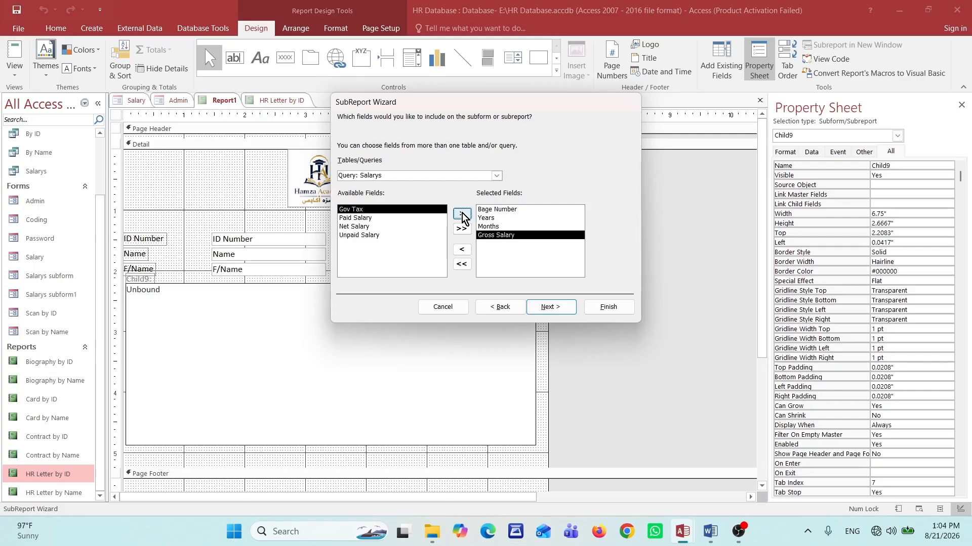
click(462, 215)
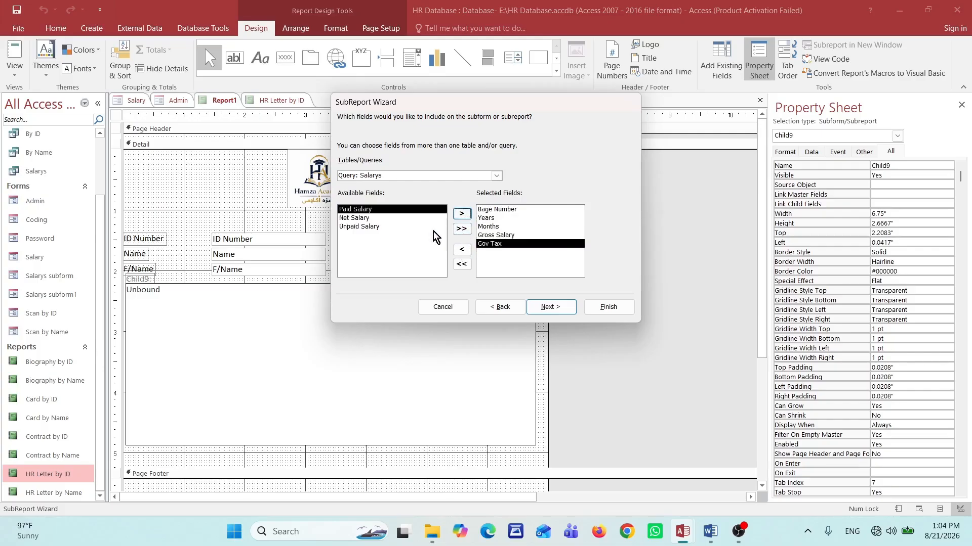
click(365, 212)
click(363, 218)
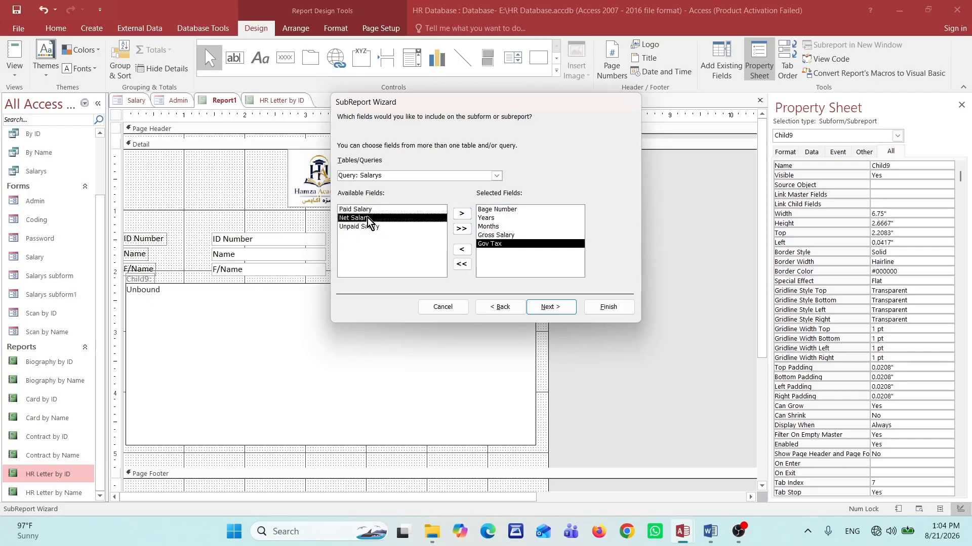
click(459, 214)
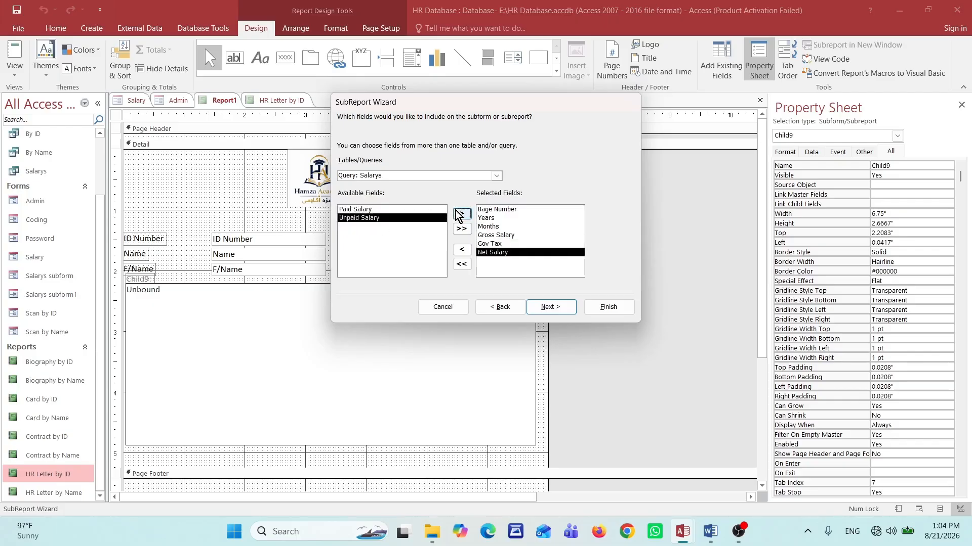
click(367, 209)
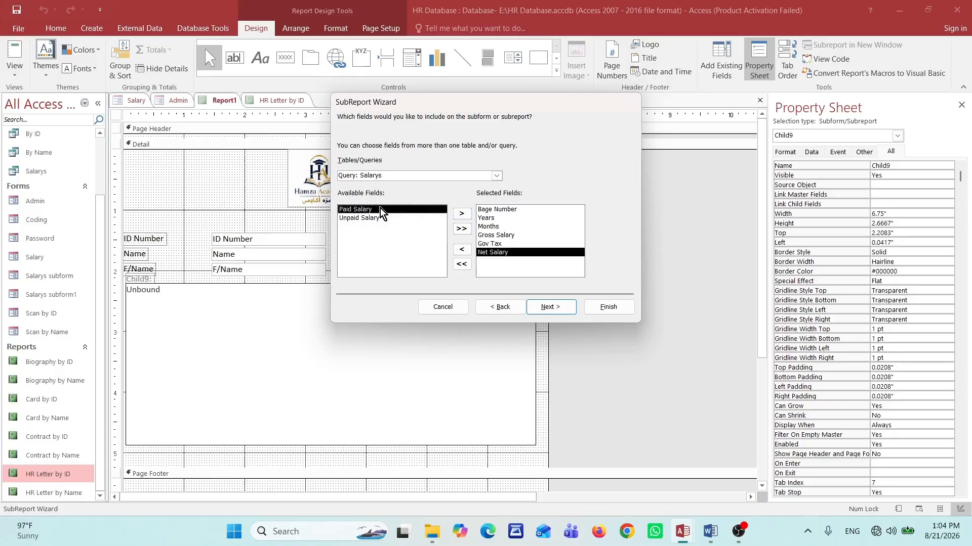
click(459, 215)
click(459, 215)
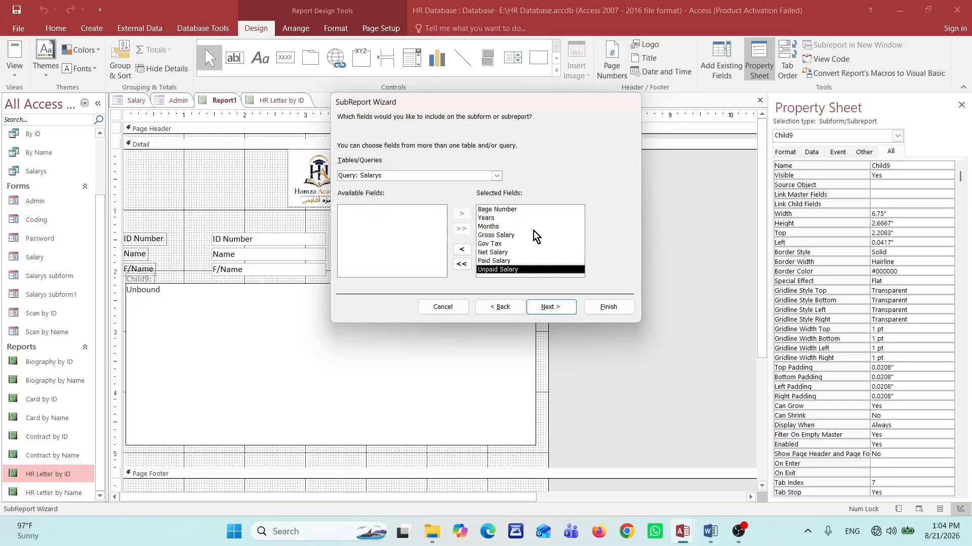
Step: Link the subreport using the listed ID Number option and create it with the name Salarys subreport
click(543, 307)
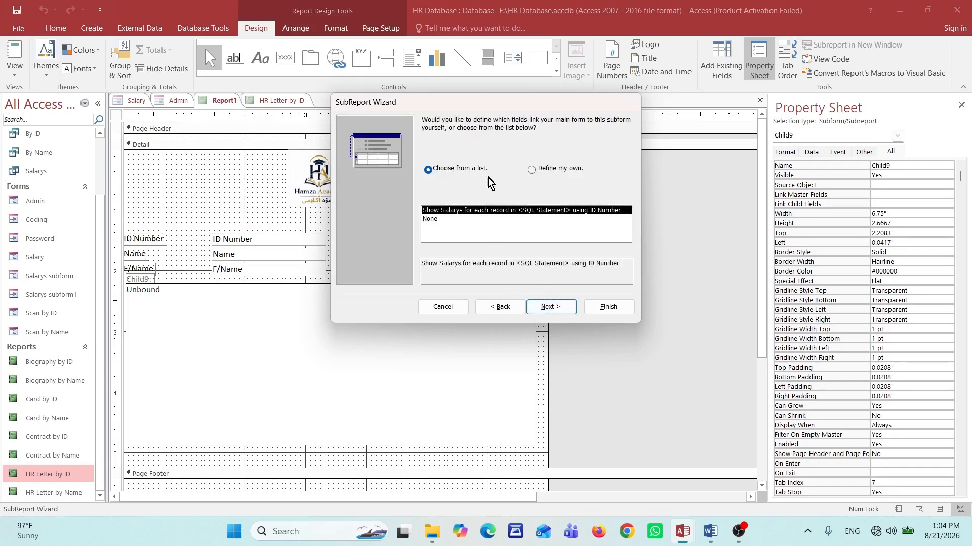
click(542, 308)
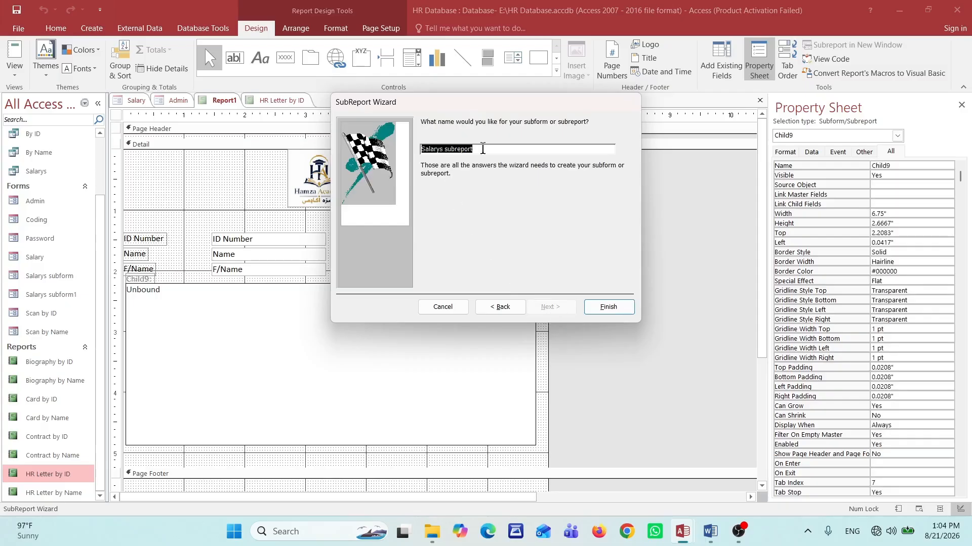
click(590, 310)
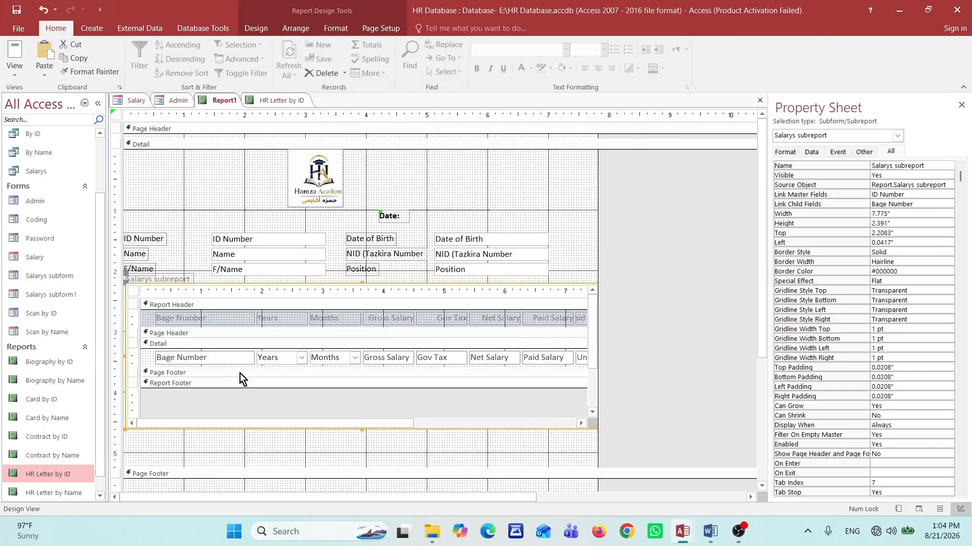
Step: Narrow the Bage Number field box in the subreport's Detail section and move the Years field left toward it
click(232, 360)
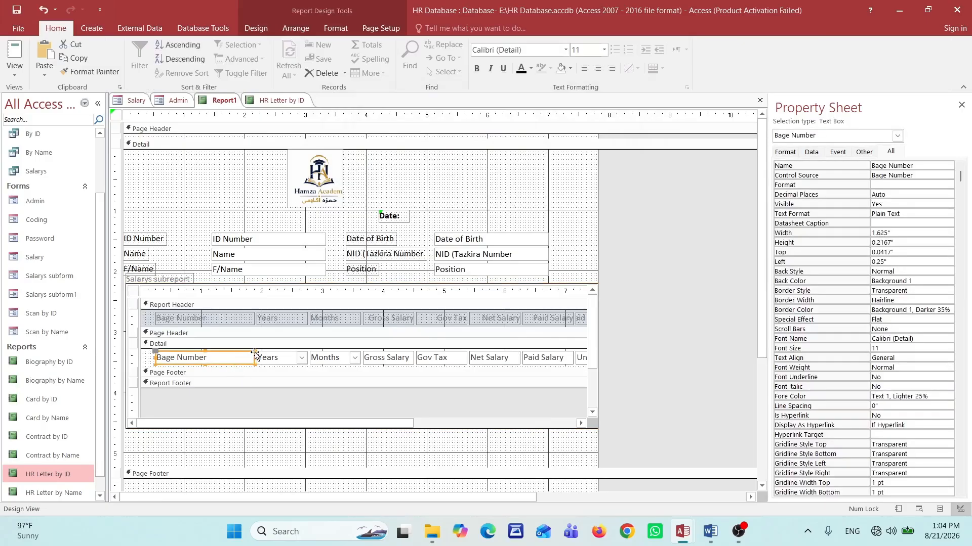
drag(252, 357, 215, 360)
click(256, 363)
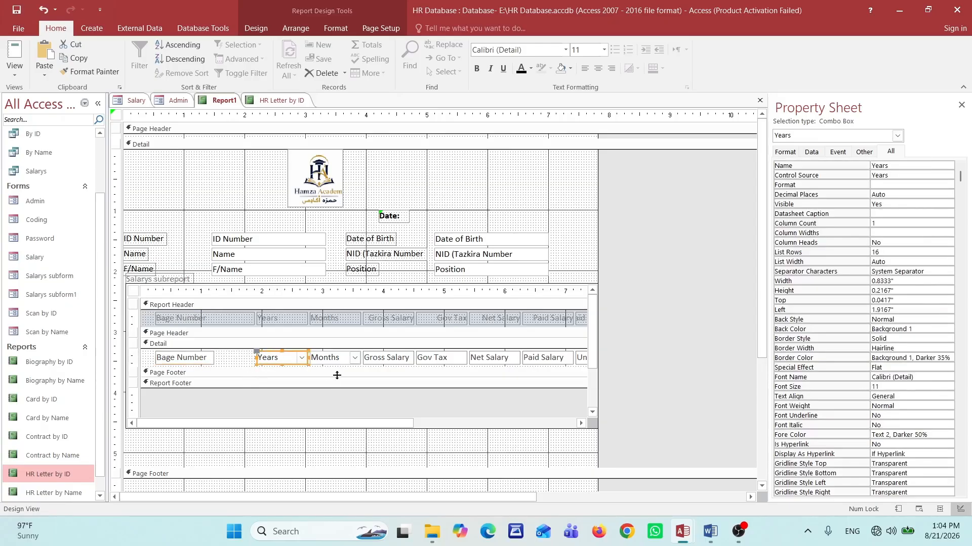
key(Left)
key(Left)
key(Left)
key(Left)
key(Left)
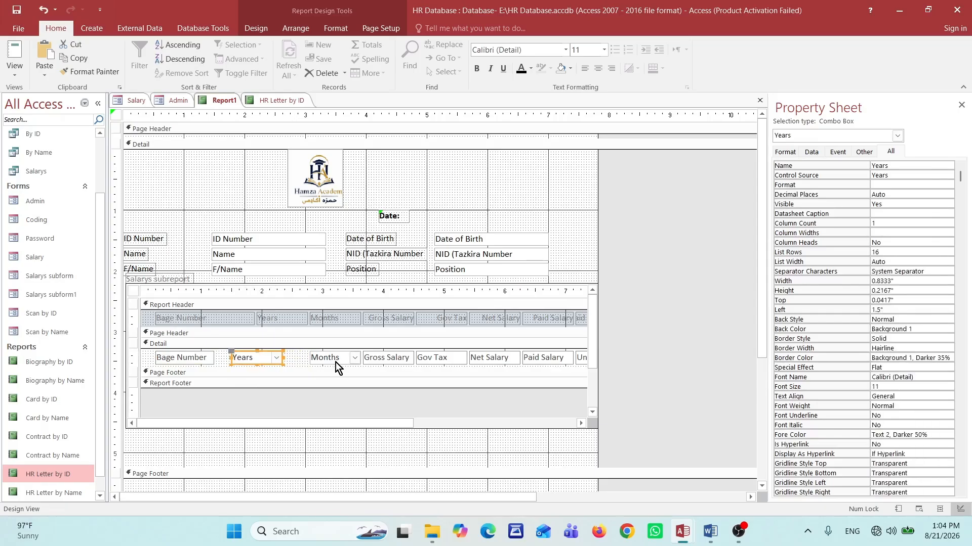
key(Left)
Step: Move the subreport's Months through Unpaid Salary fields left until they sit close beside the Years field
click(293, 356)
drag(299, 355, 573, 363)
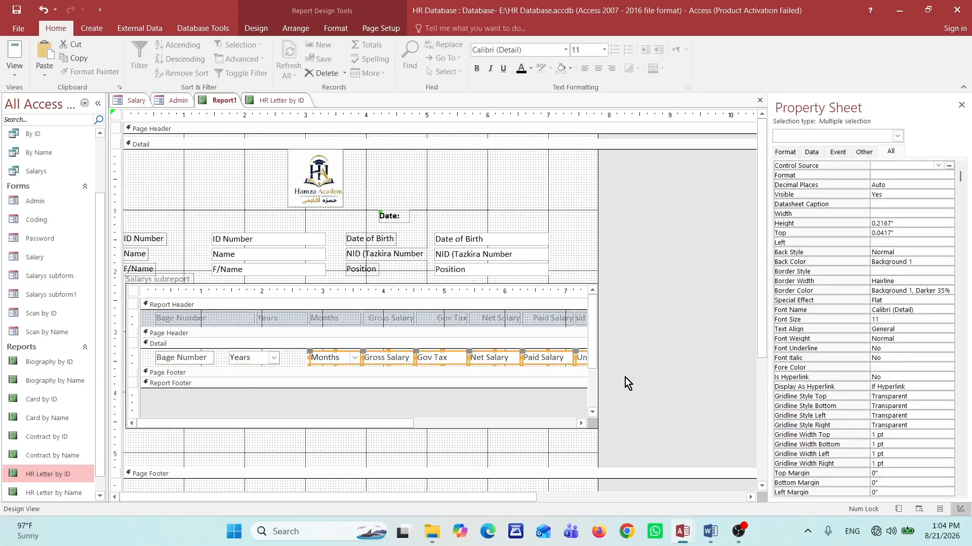
key(Left)
key(Left)
key(Left)
key(Left)
key(Left)
key(Left)
key(Left)
key(Left)
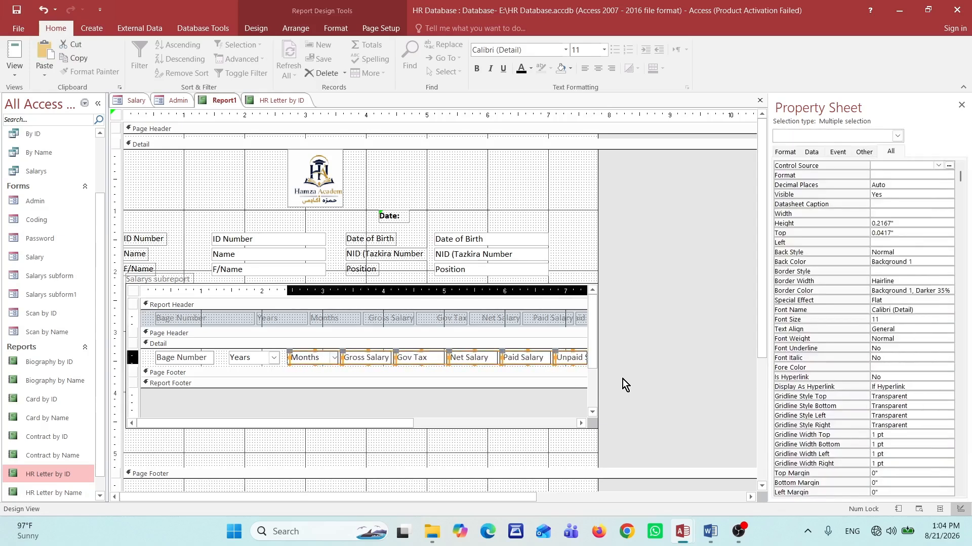
key(Left)
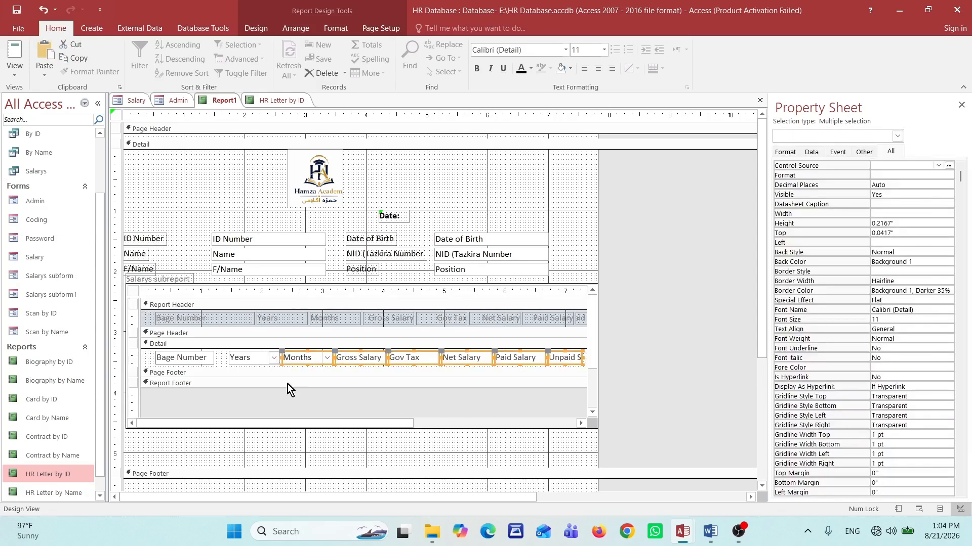
Step: Move the Years through Unpaid Salary fields together to the left, right up against the Bage Number field
shift+click(238, 360)
key(Left)
key(Left)
key(Left)
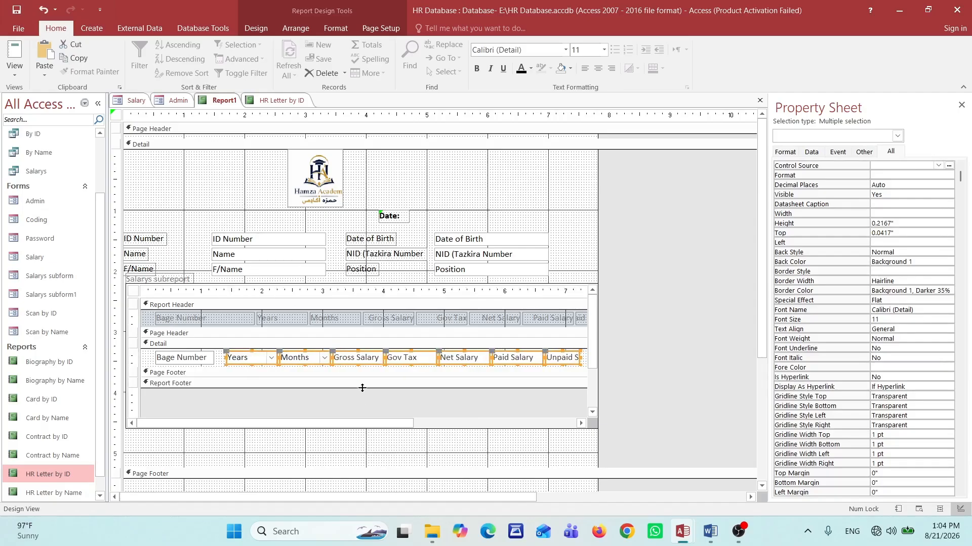
key(Left)
key(Left)
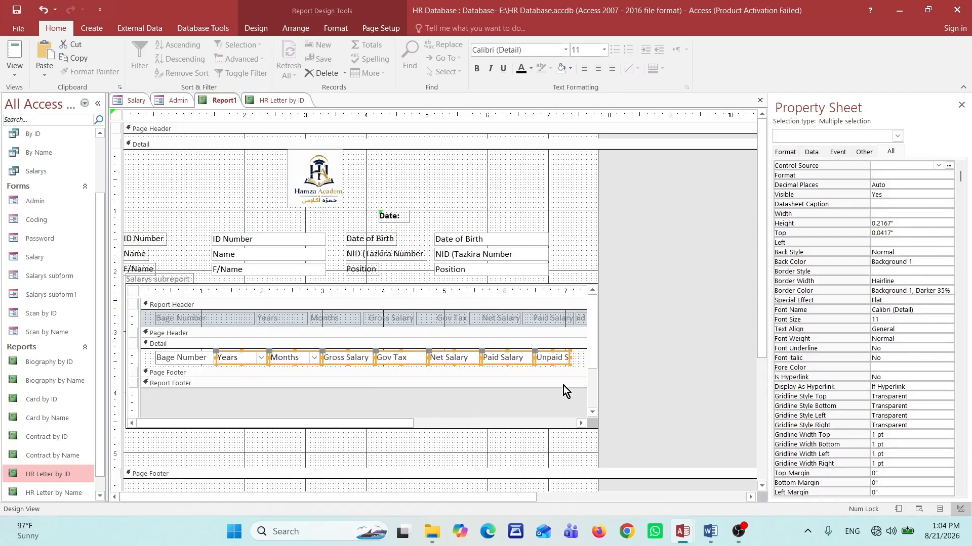
Step: Move the subreport's Years through Unpaid Salary header labels left so they line up with the Detail fields below them
click(238, 317)
drag(255, 320, 578, 320)
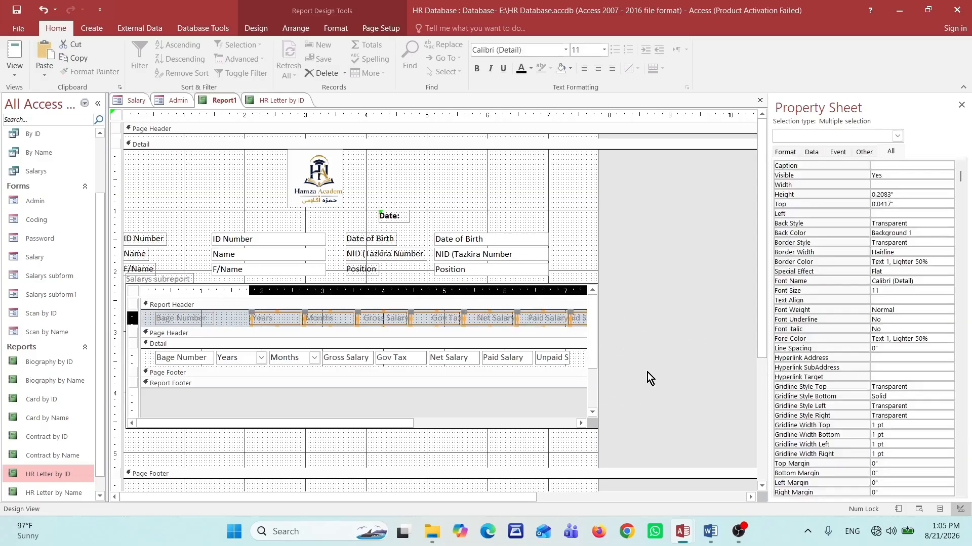
key(Left)
key(Left)
key(Left)
key(Left)
key(Left)
key(Left)
key(Left)
key(Left)
key(Left)
key(Left)
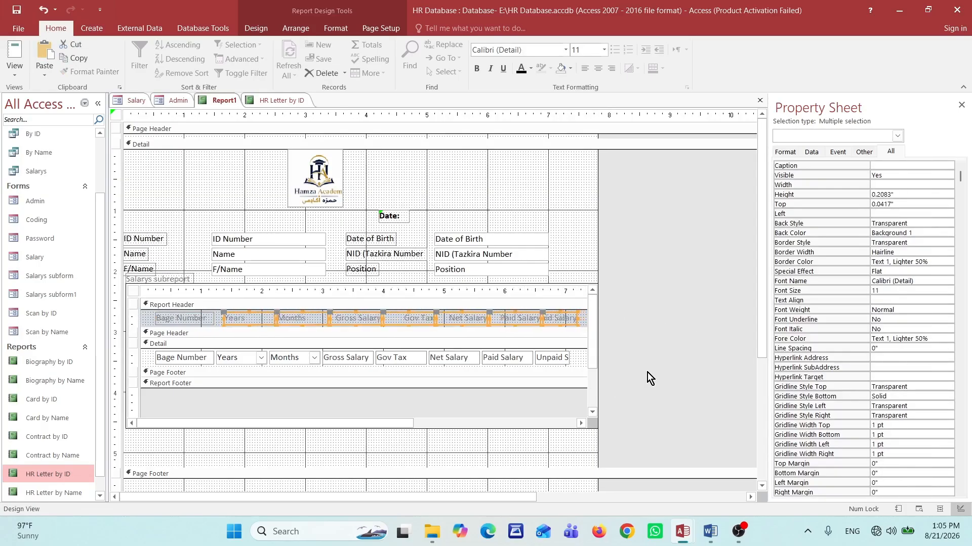
key(Left)
key(Left)
key(Left)
key(Left)
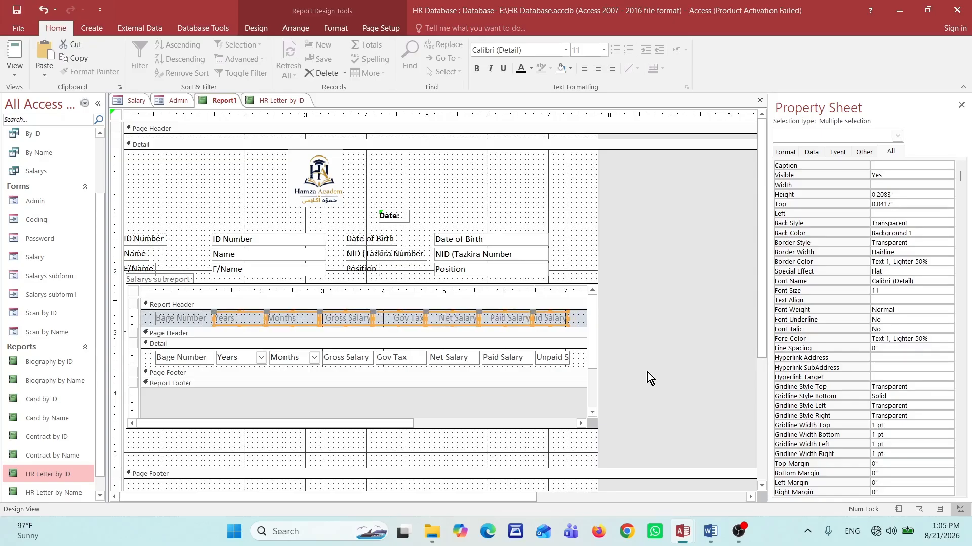
key(Right)
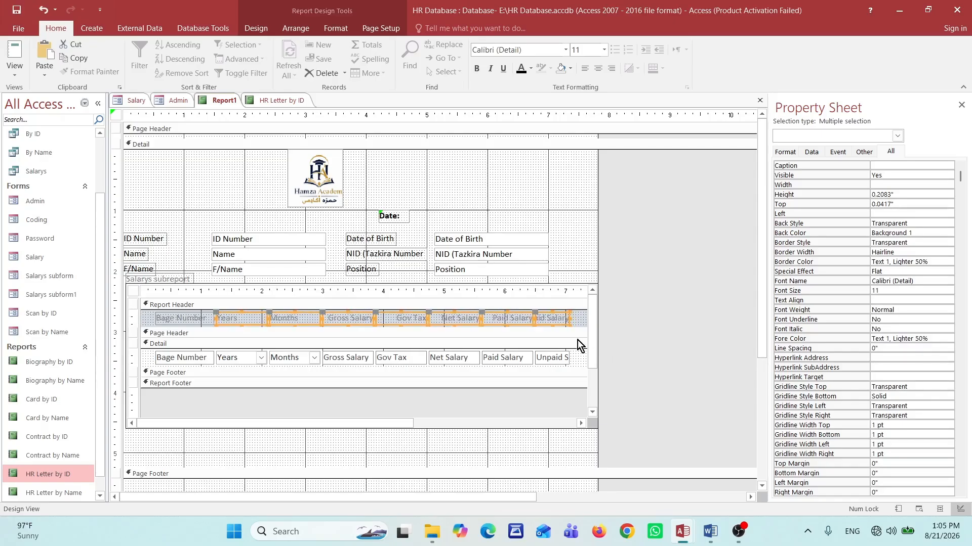
Step: Widen the Unpaid Salary header label and its Detail field to 0.7917" each
click(583, 315)
drag(584, 315, 556, 327)
click(529, 322)
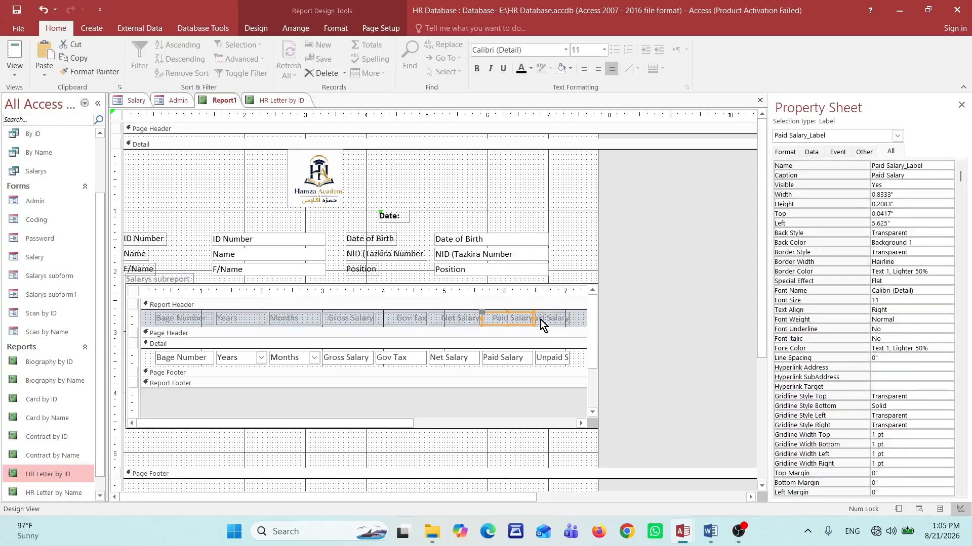
click(555, 320)
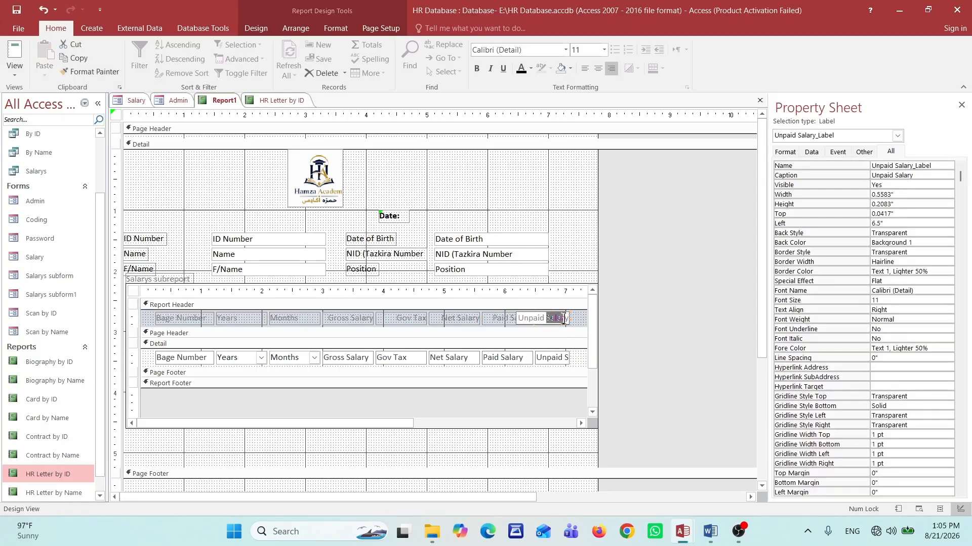
click(574, 320)
click(568, 321)
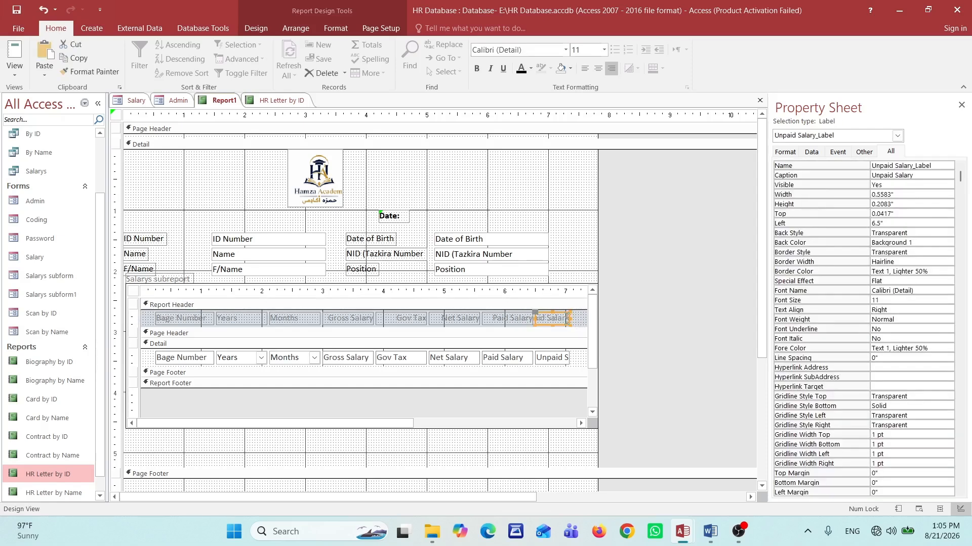
drag(570, 317, 584, 319)
click(566, 358)
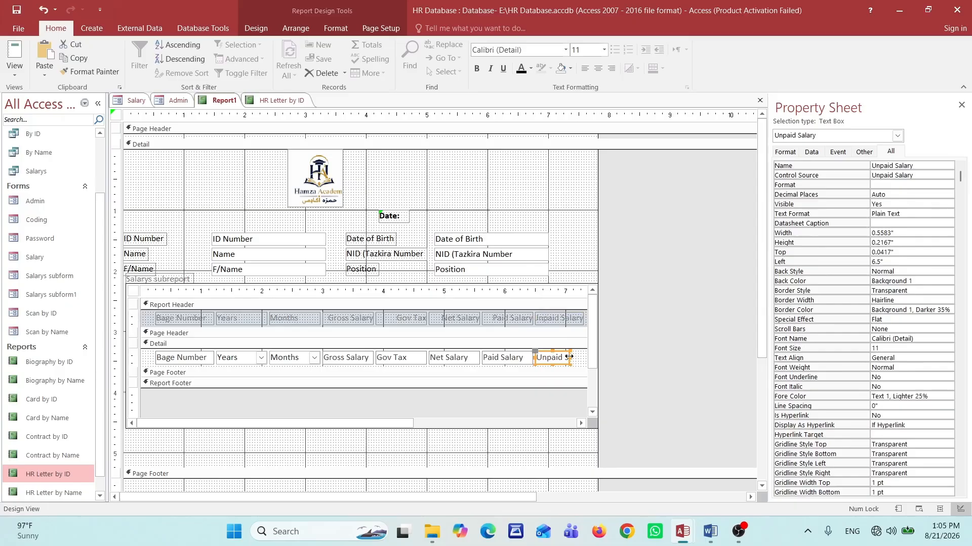
drag(569, 357, 584, 357)
Step: Move the Unpaid Salary label and field together slightly right, to a left position of 6.7083"
shift+click(563, 314)
key(Right)
key(Right)
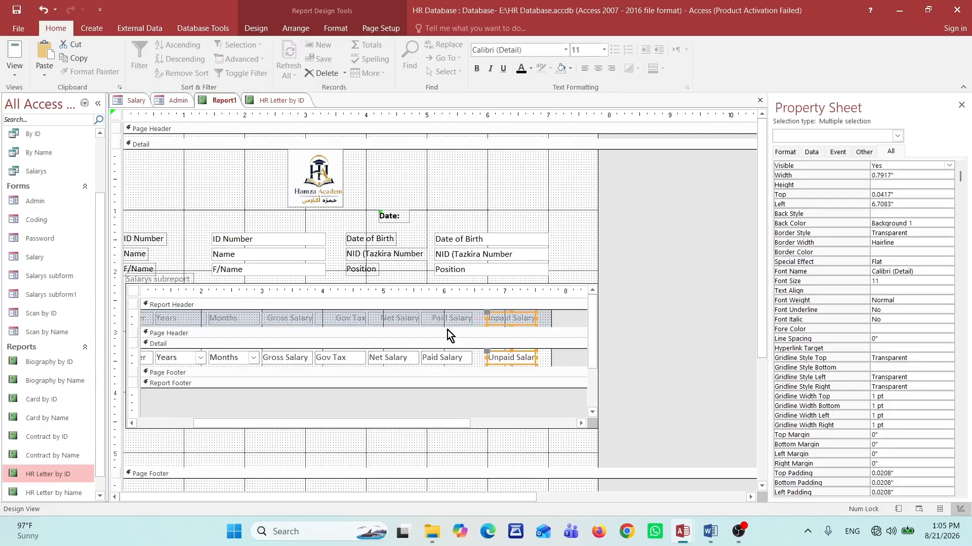
Step: Widen the Paid Salary label and field together to the right, almost up to the Unpaid Salary column
click(445, 325)
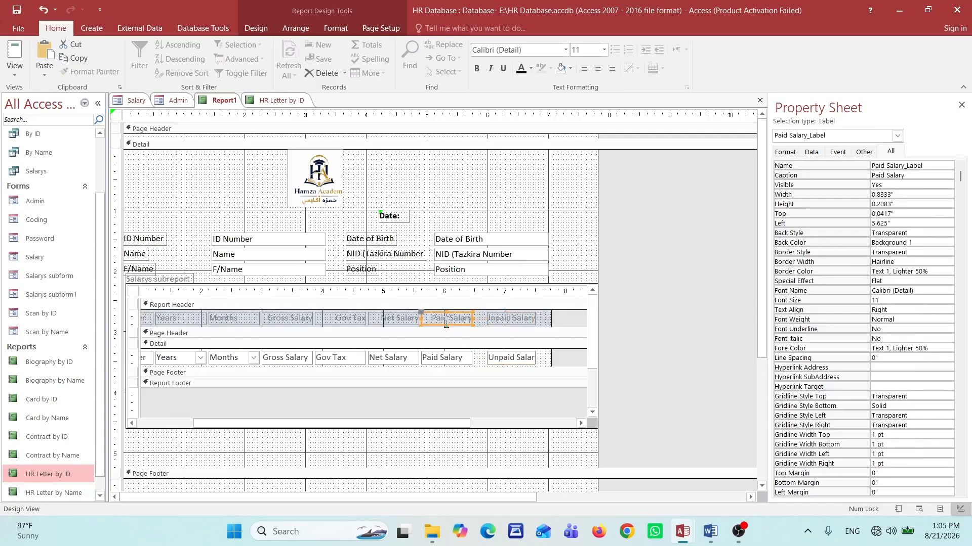
shift+click(448, 357)
drag(474, 358, 480, 357)
click(560, 314)
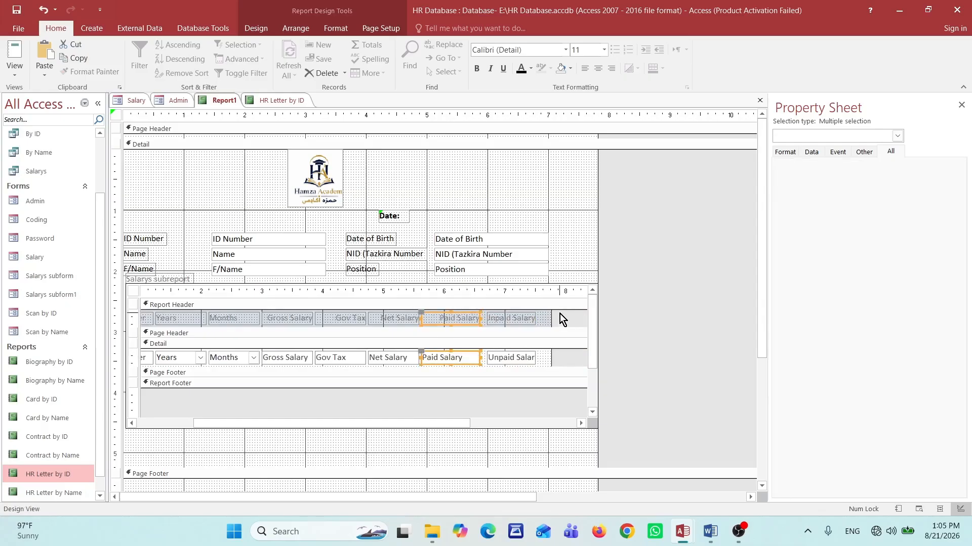
Step: Set all of the subreport's header labels and Detail fields to General text alignment and black (Text 1) font color
drag(97, 352, 156, 356)
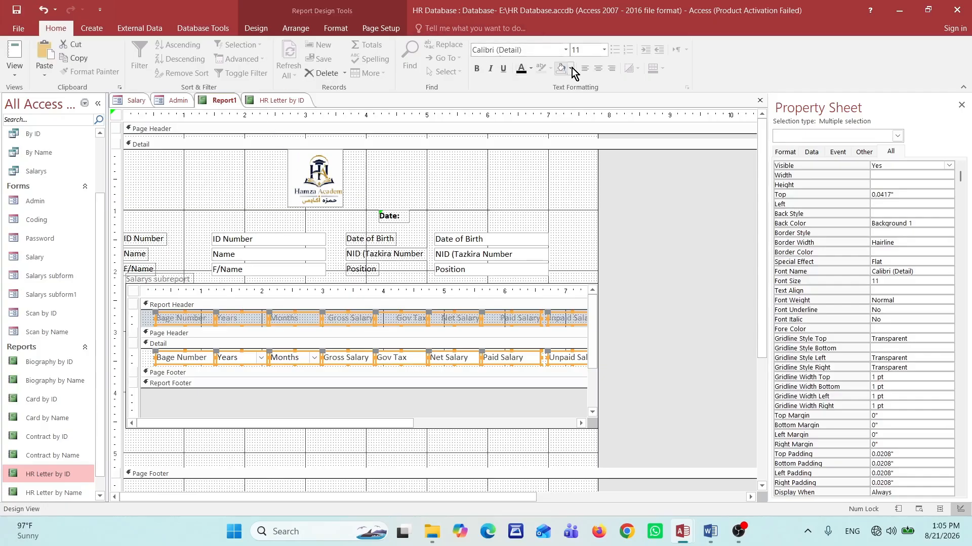
click(598, 69)
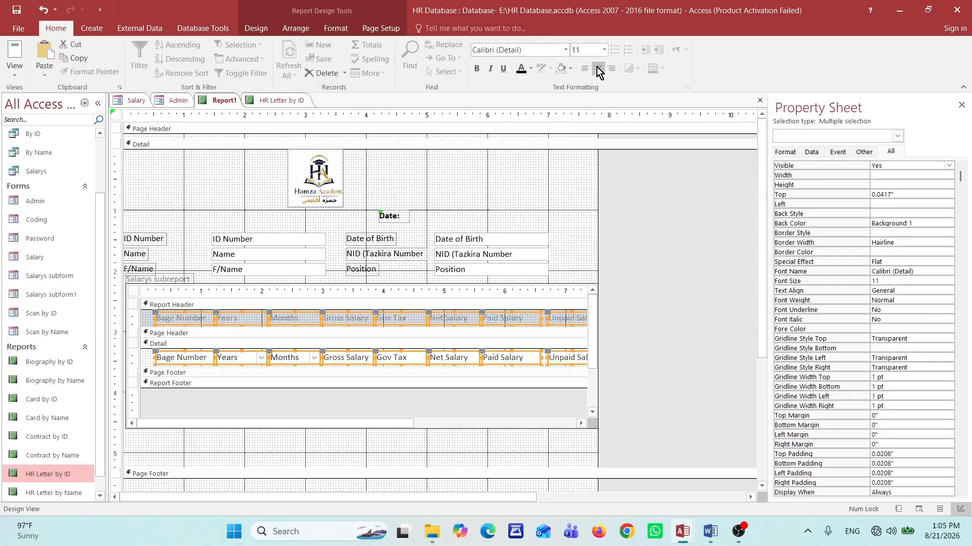
click(524, 71)
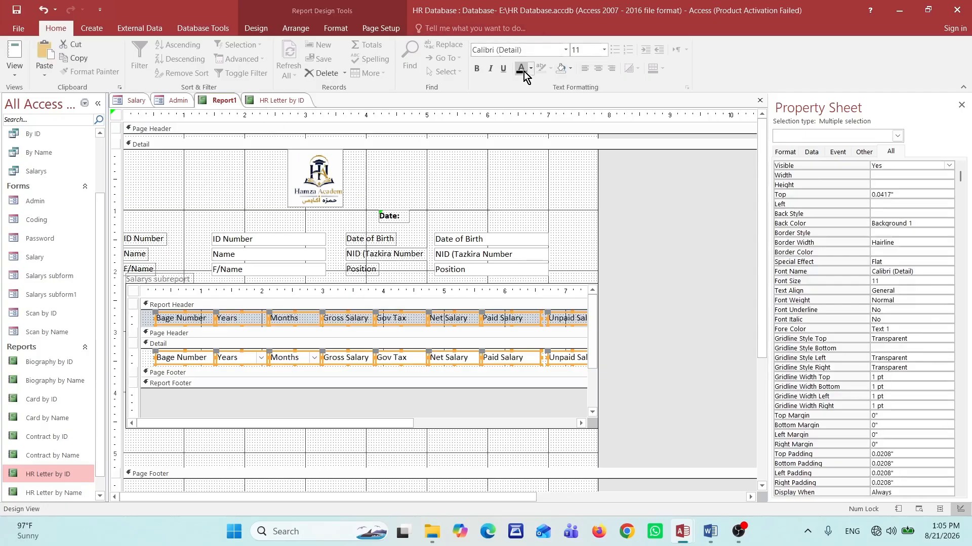
click(341, 445)
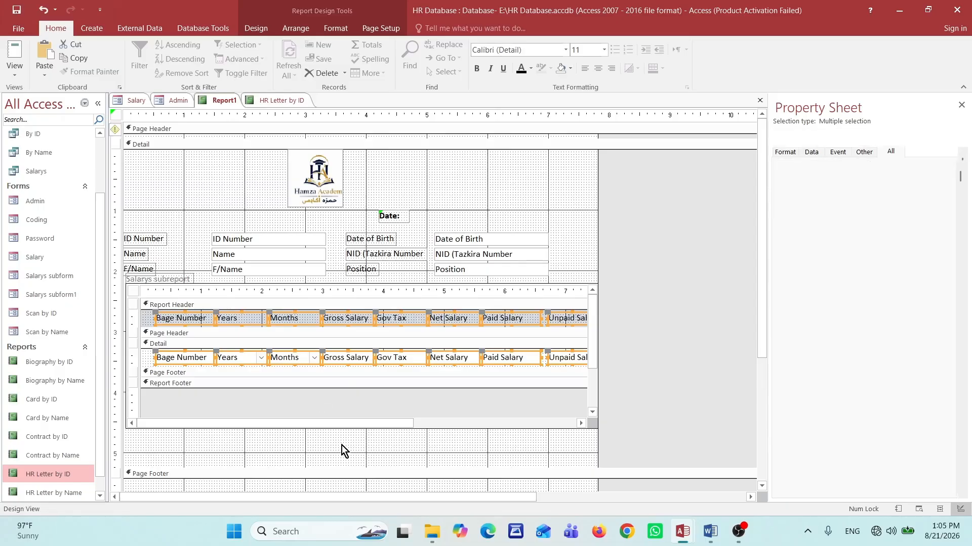
Step: Save the report as Salary Form
click(17, 9)
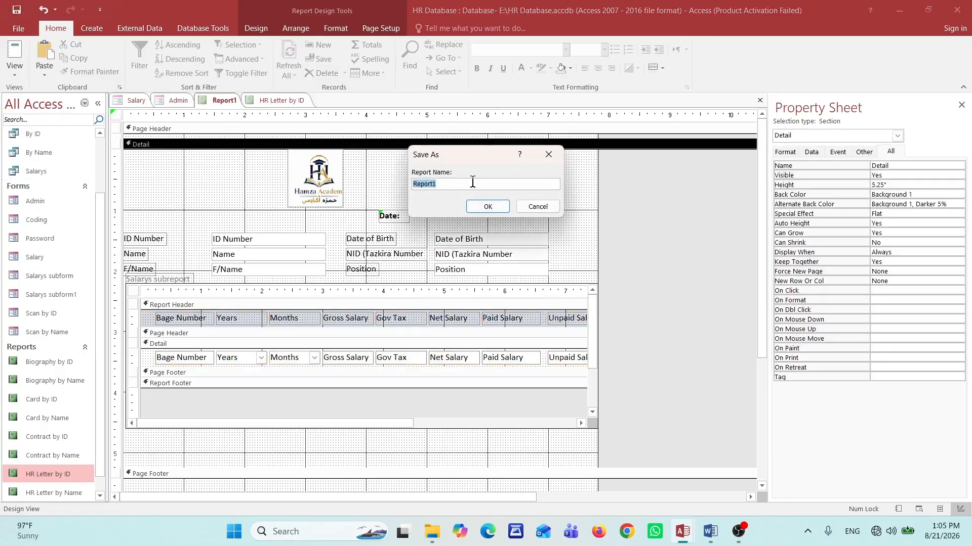
text(Salary Form)
click(484, 211)
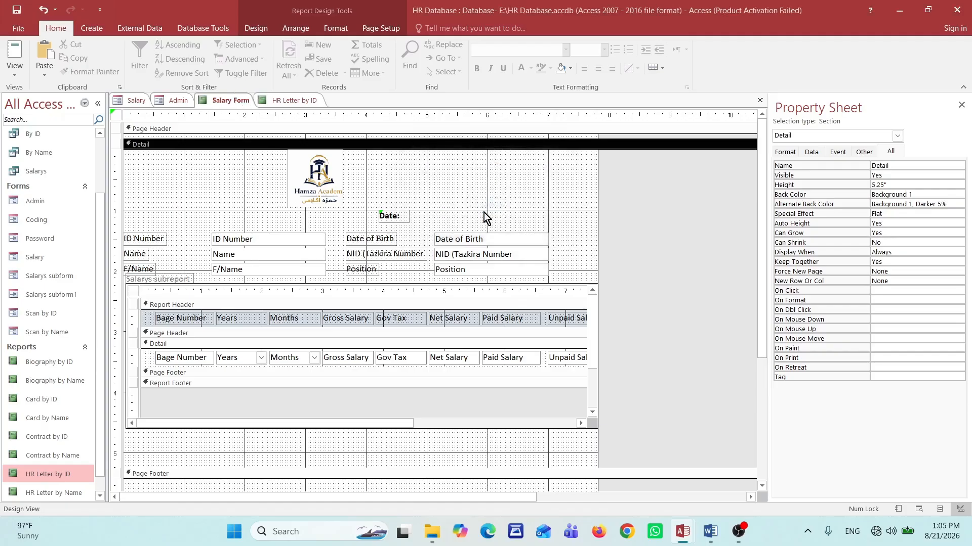
Step: Open the report in Print Preview, zoom in to examine the header, employee details and salary subreport columns, and return to Design View
click(16, 75)
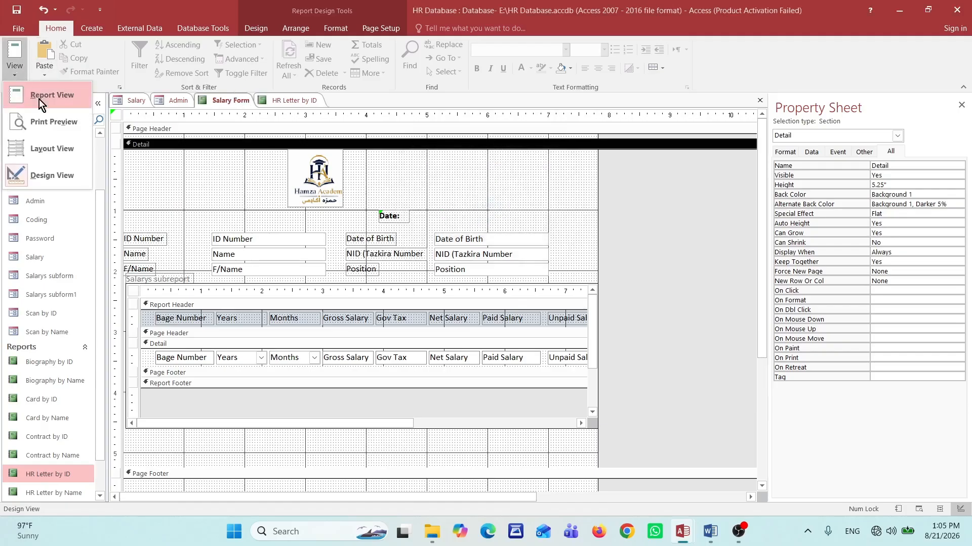
click(44, 123)
click(454, 277)
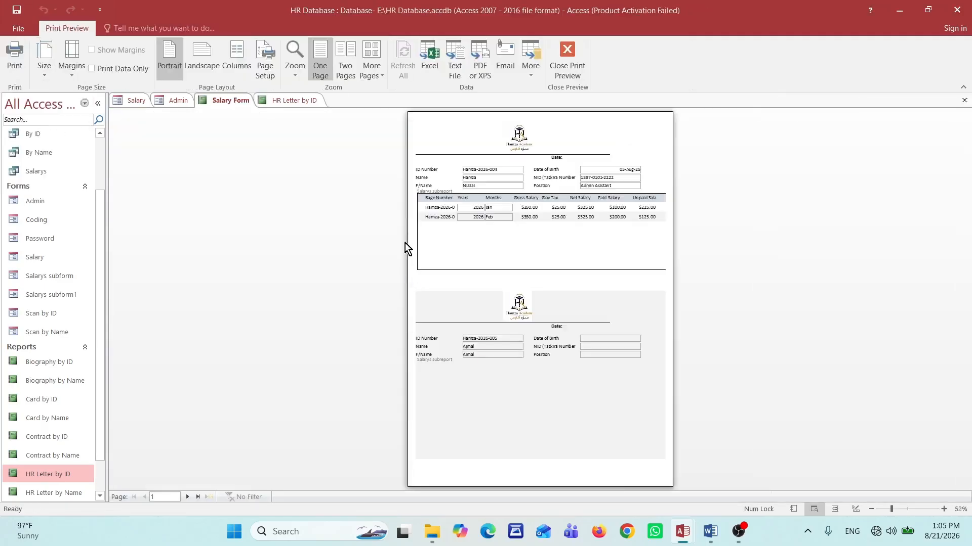
click(569, 150)
click(563, 172)
click(563, 143)
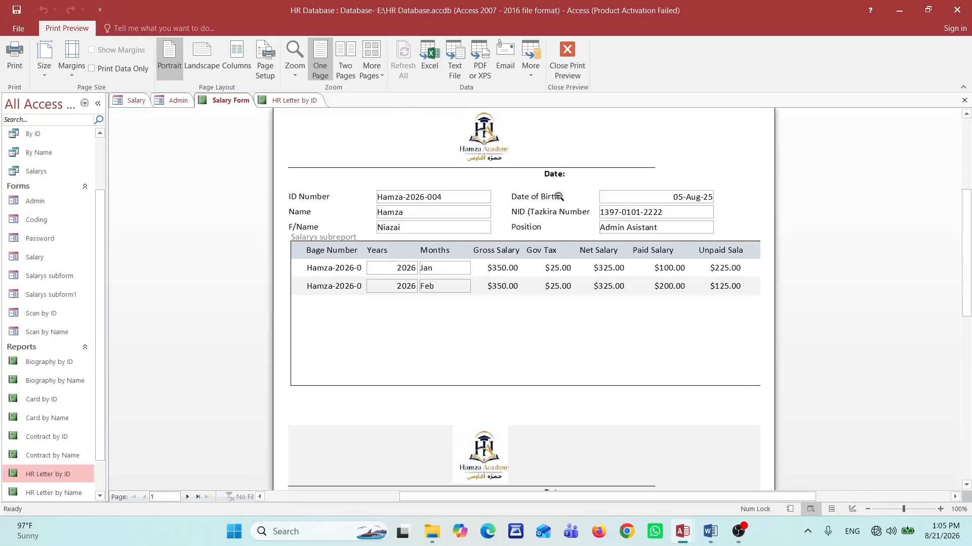
click(559, 196)
click(562, 387)
click(572, 348)
click(566, 166)
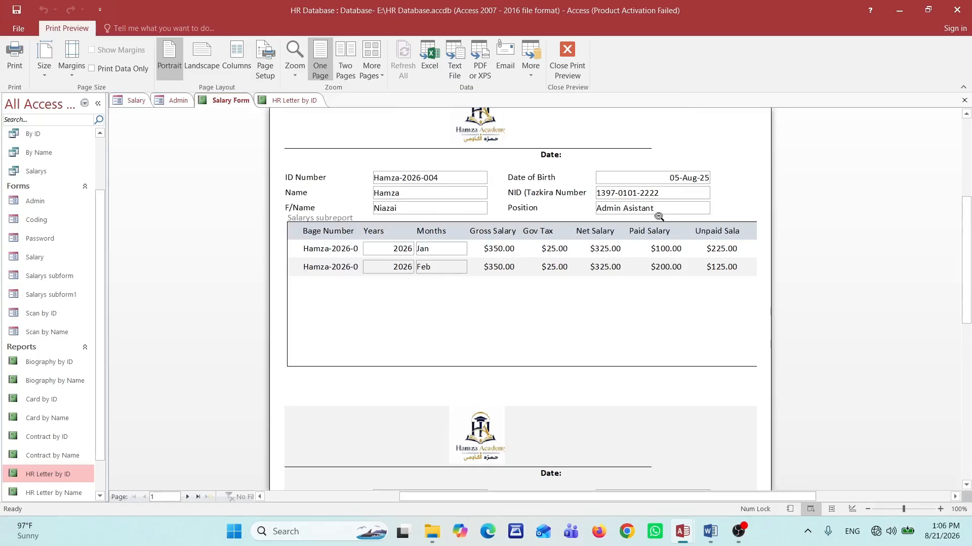
click(646, 246)
click(628, 224)
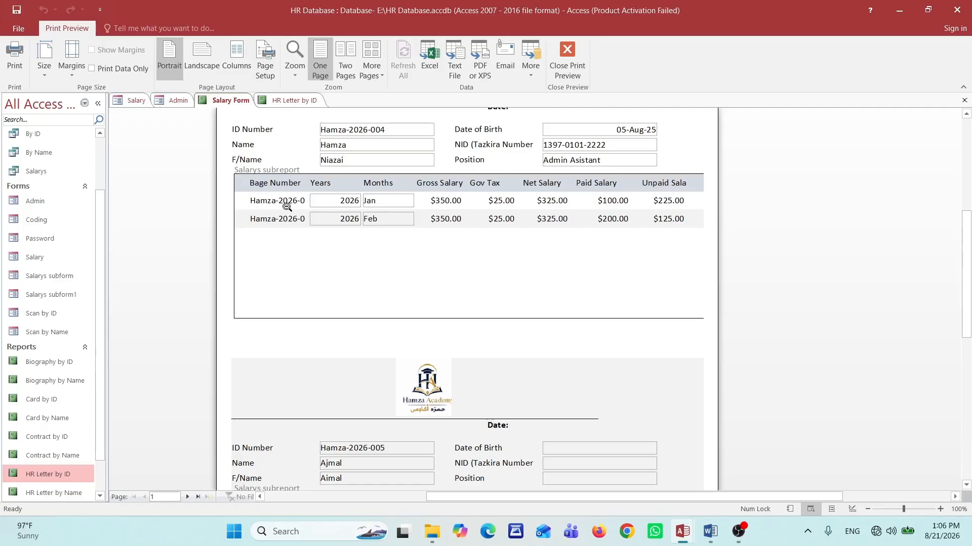
click(566, 54)
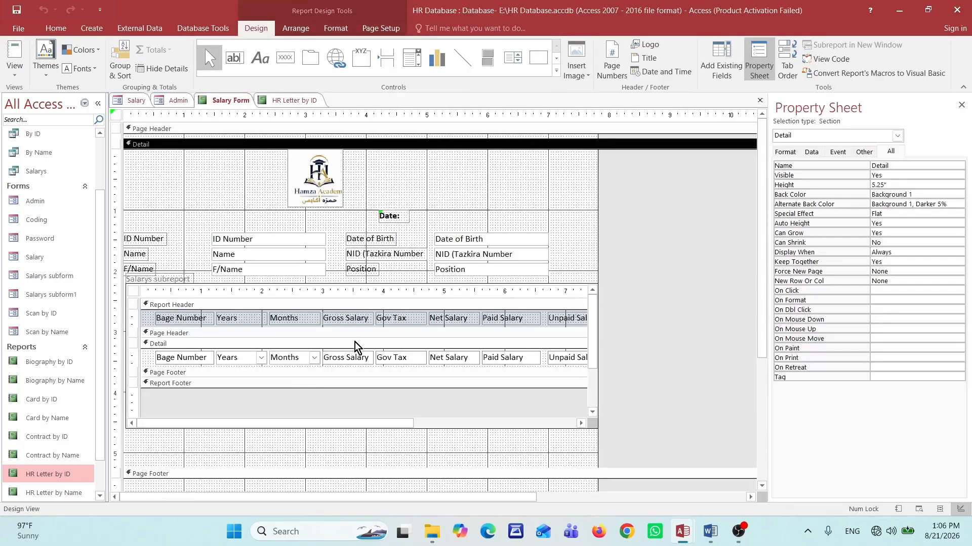
Step: Delete the Bage Number field and its header label from the subreport
click(180, 319)
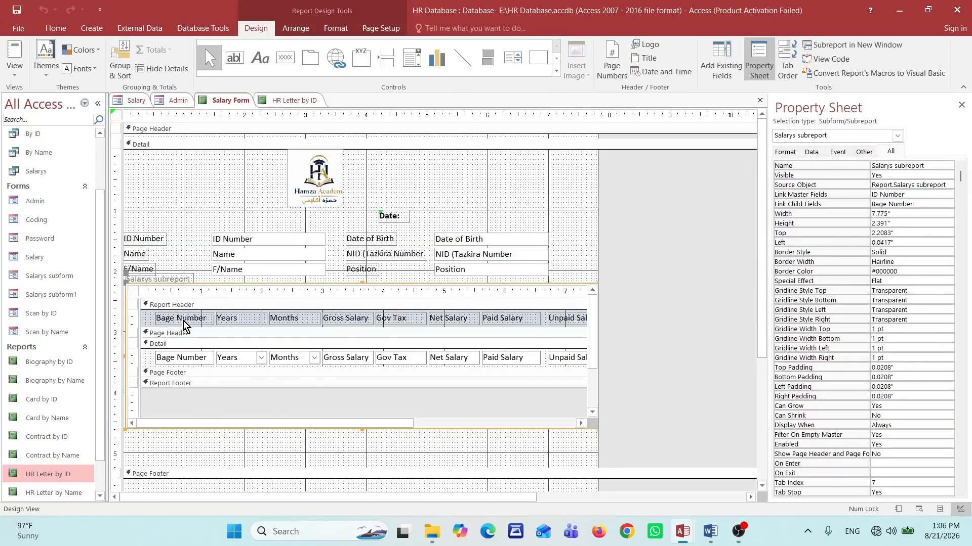
click(182, 318)
click(269, 455)
click(193, 320)
click(193, 319)
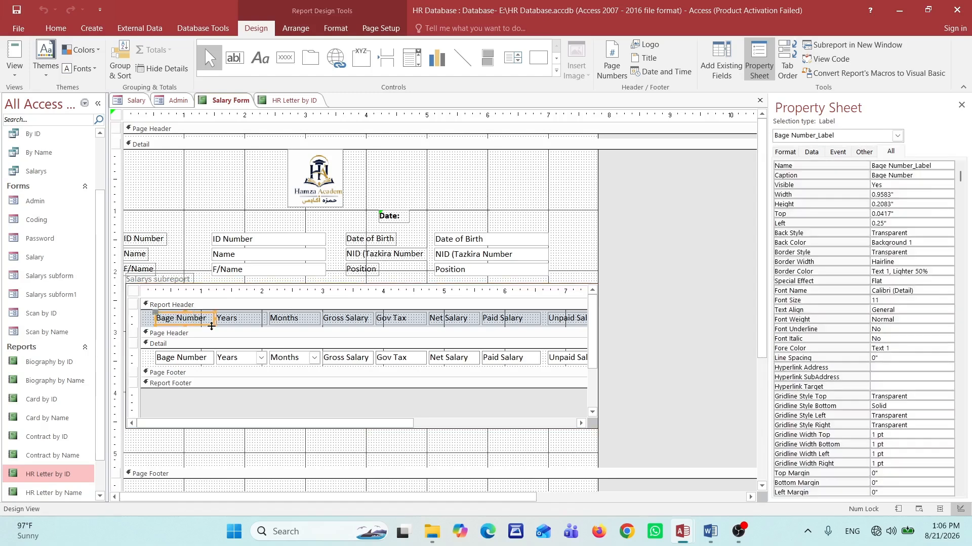
click(209, 360)
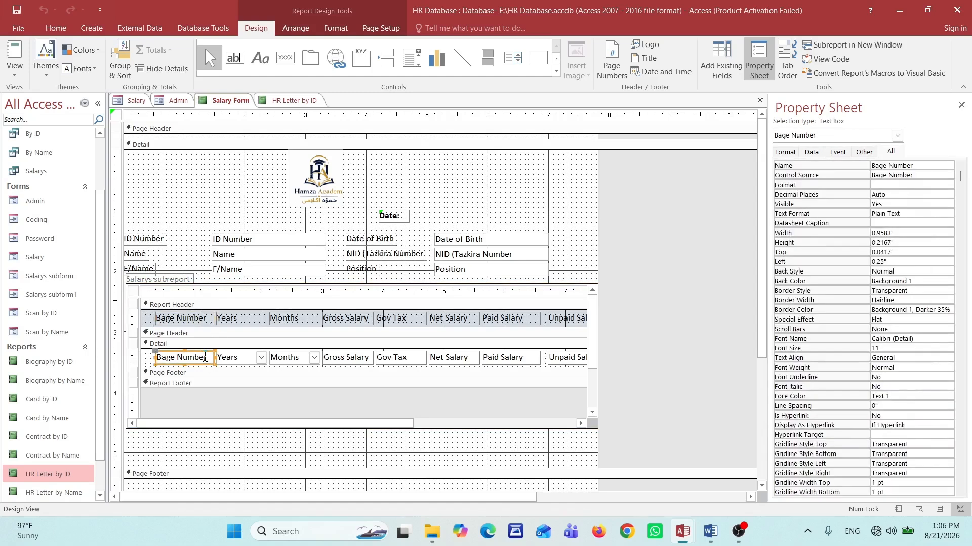
key(Delete)
click(192, 318)
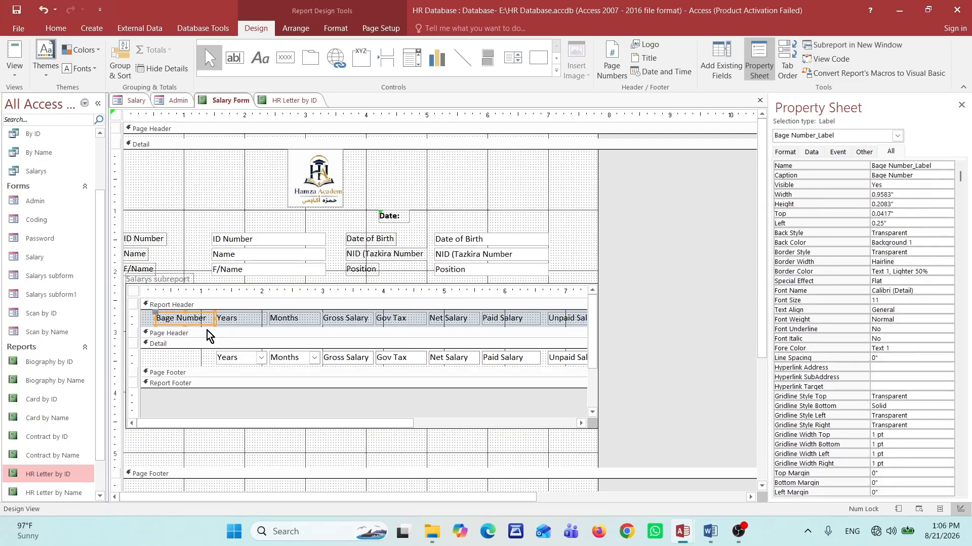
key(Delete)
Step: Move the Years, Months and Gross Salary labels and fields together left to the subreport's left edge
click(227, 321)
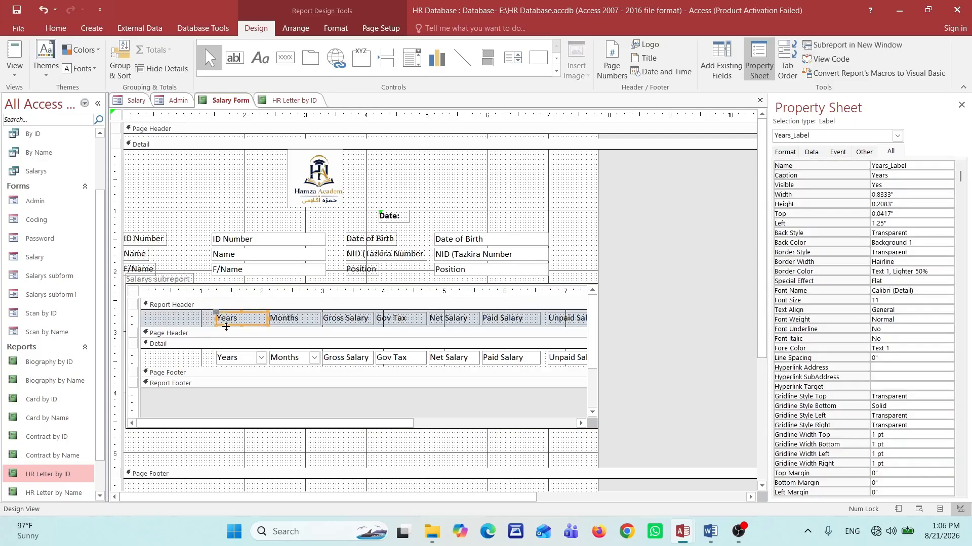
shift+click(222, 364)
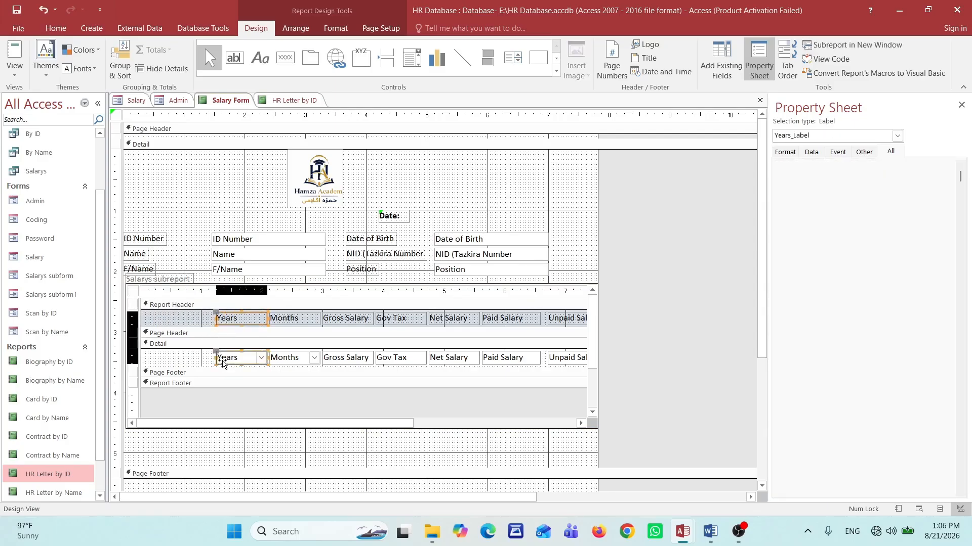
shift+click(307, 323)
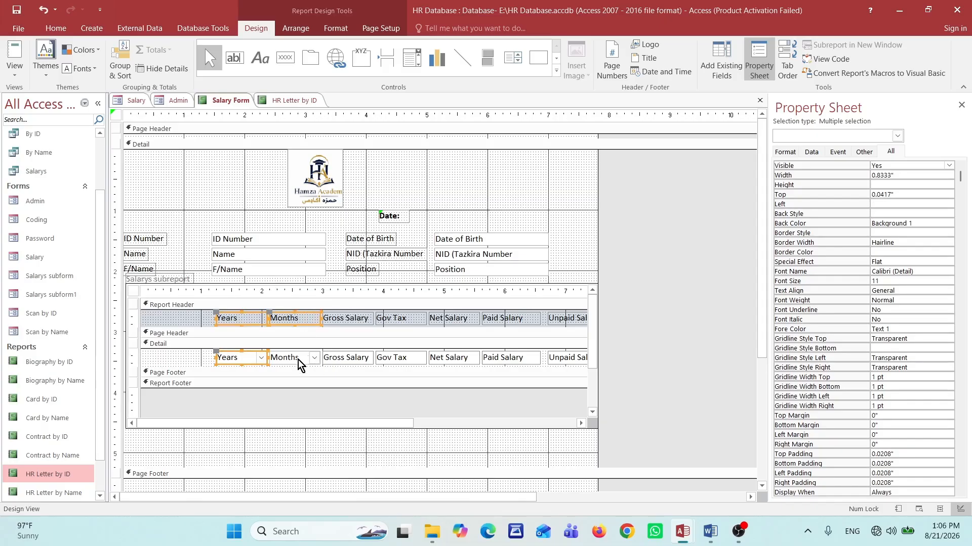
shift+click(304, 360)
shift+click(346, 324)
shift+click(344, 361)
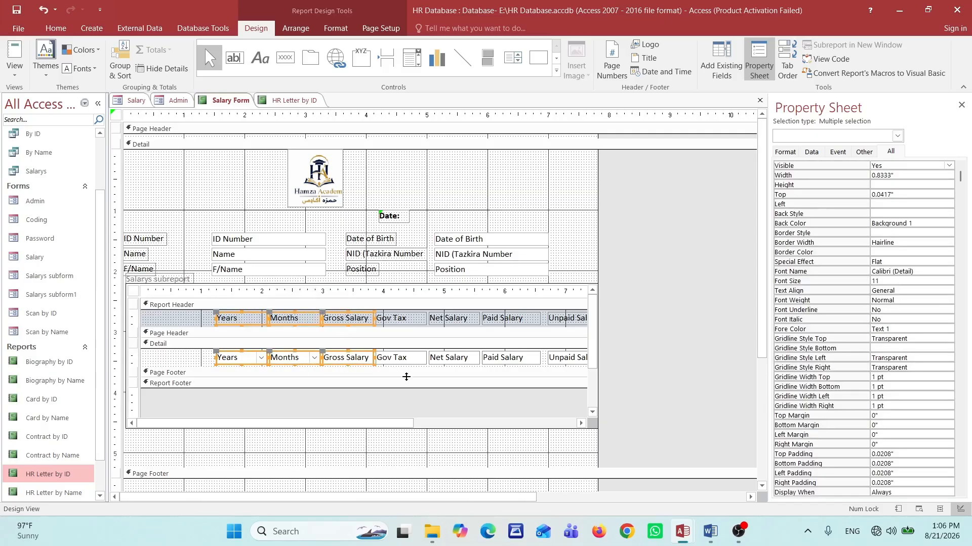
key(Left)
key(Left)
key(Left)
key(Left)
key(Left)
key(Left)
key(Left)
key(Left)
key(Left)
key(Left)
key(Left)
key(Left)
key(Left)
key(Left)
key(Left)
key(Left)
key(Left)
key(Left)
key(Left)
key(Left)
key(Left)
key(Left)
key(Left)
key(Left)
key(Left)
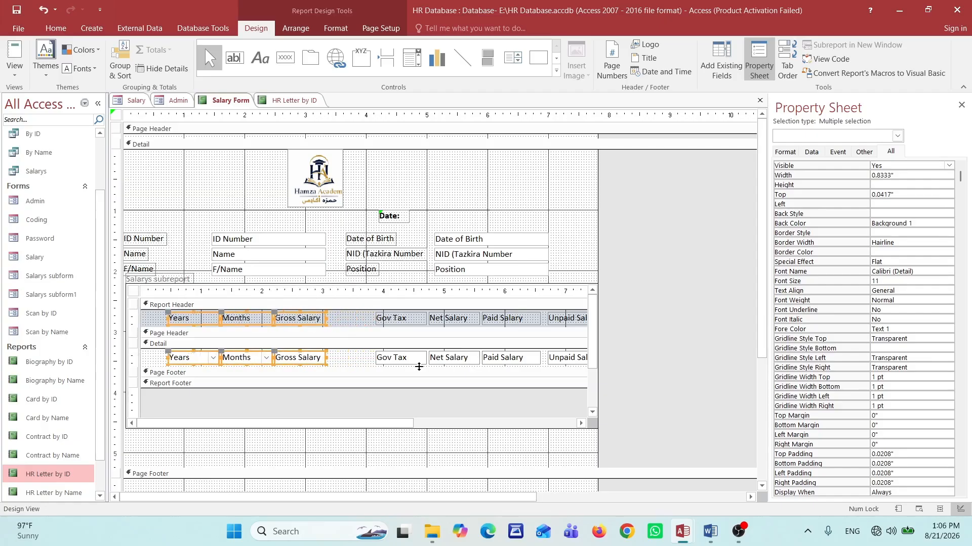
key(Left)
key(Left)
key(Left)
key(Left)
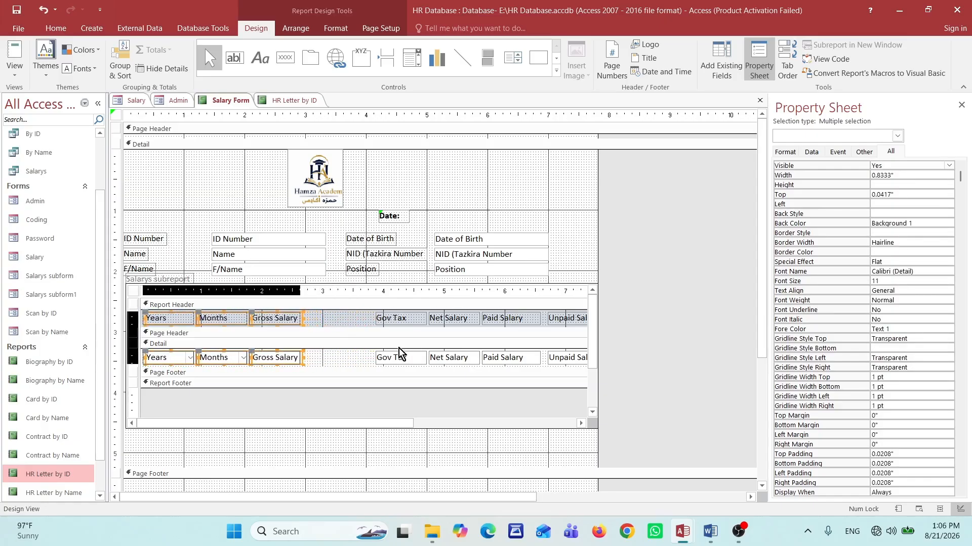
Step: Widen the Gross Salary label and field rightward, and extend the Gov Tax label and field leftward to a width of 1.0417"
drag(313, 320, 284, 356)
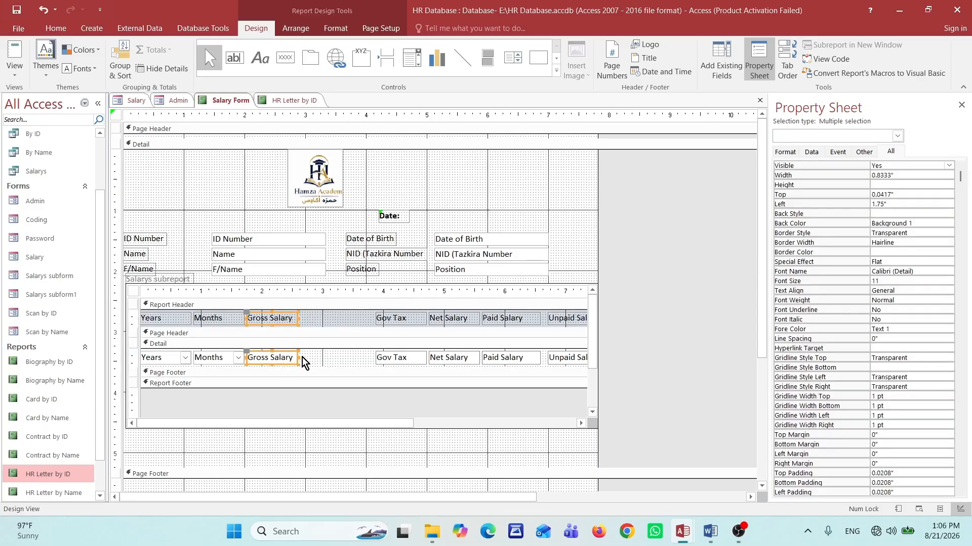
drag(298, 358, 312, 357)
drag(364, 315, 362, 360)
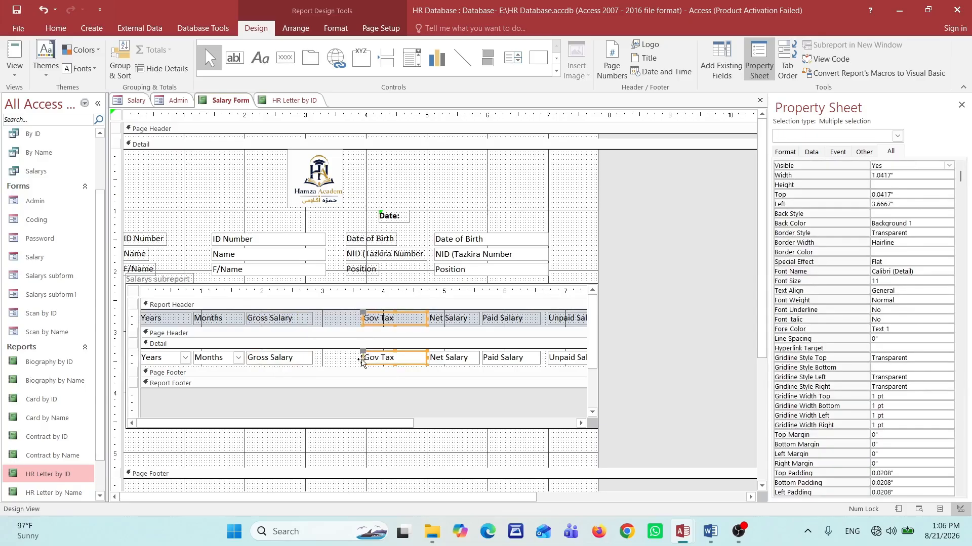
Step: Move the Gov Tax label and field left in the subreport so they sit directly beside Gross Salary
key(Left)
key(Left)
key(Left)
key(Left)
key(Left)
key(Left)
key(Left)
key(Left)
key(Left)
key(Left)
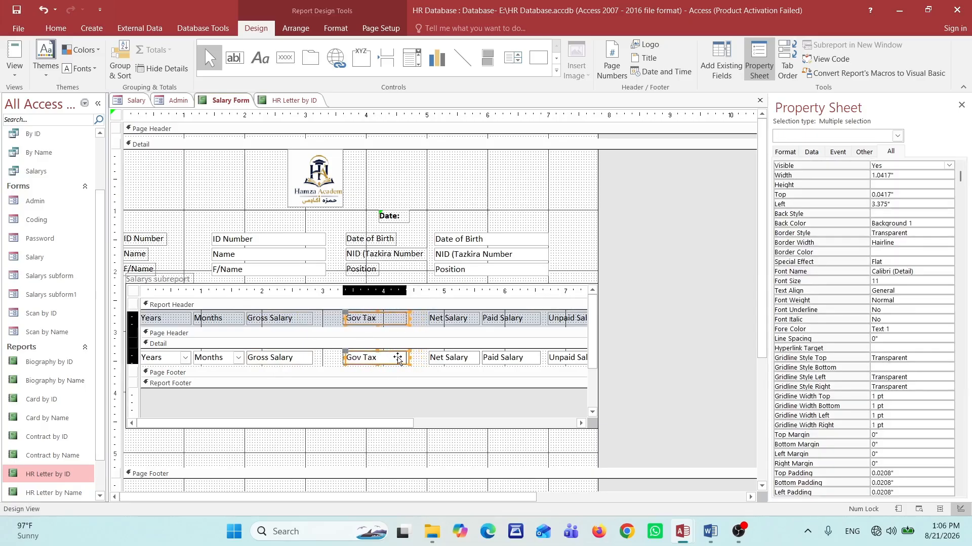
key(Left)
key(Left)
key(Left)
key(Left)
key(Left)
key(Left)
key(Left)
key(Left)
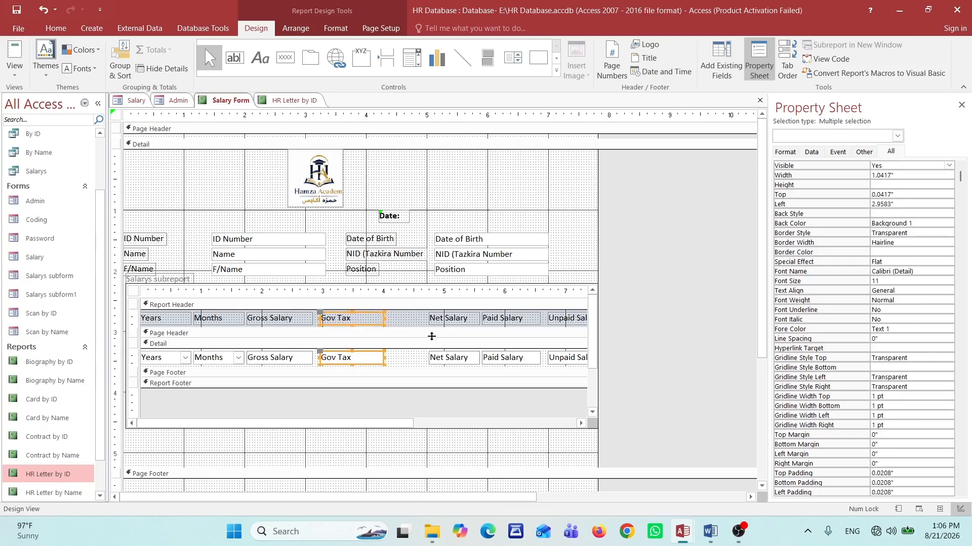
Step: Move the Net Salary, Paid Salary and Unpaid Salary labels and fields together left beside Gov Tax, leaving a small gap
drag(424, 322, 566, 361)
key(Left)
key(Left)
key(Left)
key(Left)
key(Left)
key(Left)
key(Left)
key(Left)
key(Left)
key(Left)
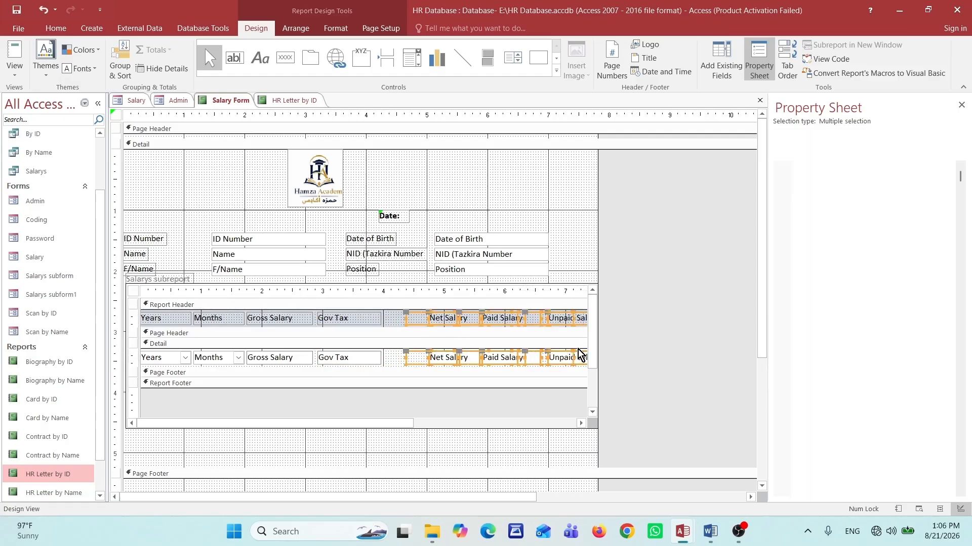
key(Left)
key(Left)
key(Left)
key(Left)
key(Left)
key(Left)
key(Left)
key(Left)
key(Left)
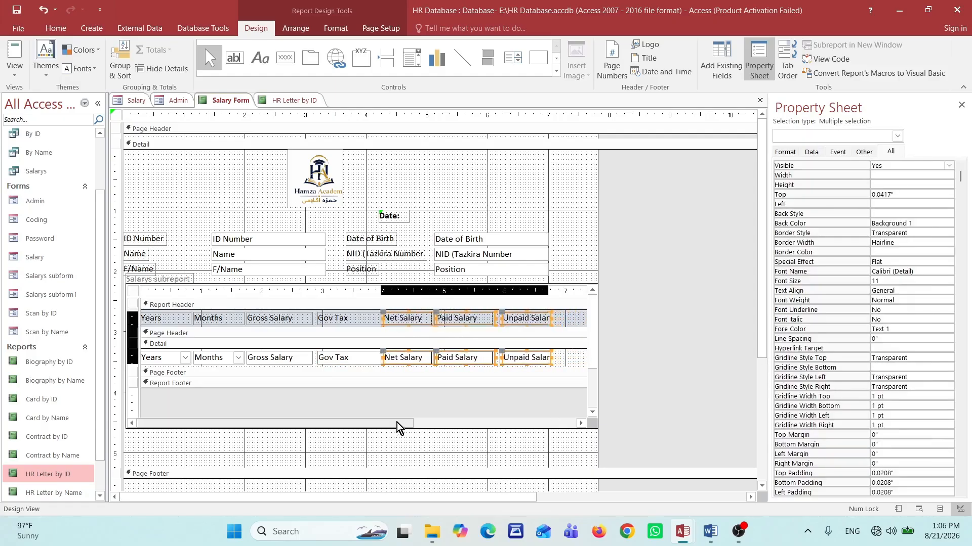
key(Right)
key(Right)
key(Right)
key(Right)
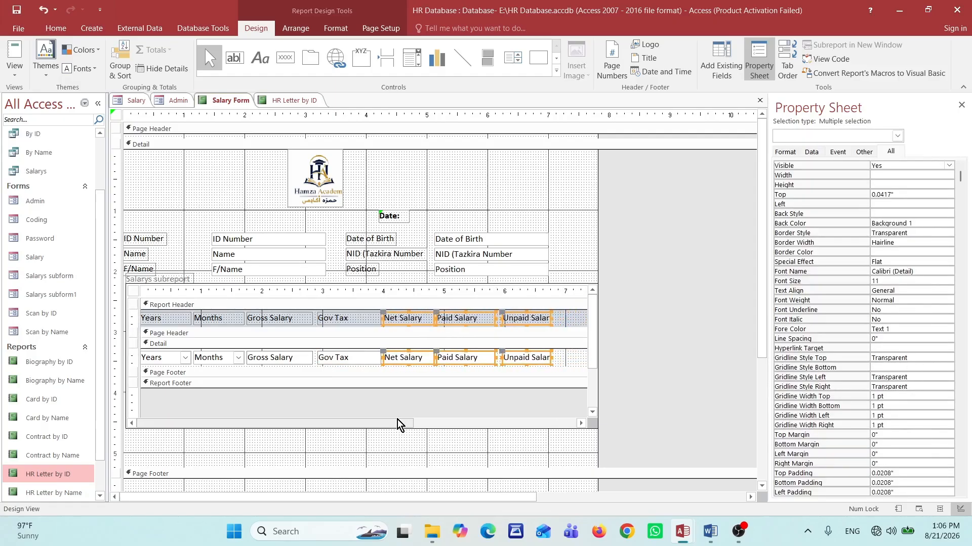
Step: Narrow the subreport's design area to a width of 7"
drag(397, 426, 560, 425)
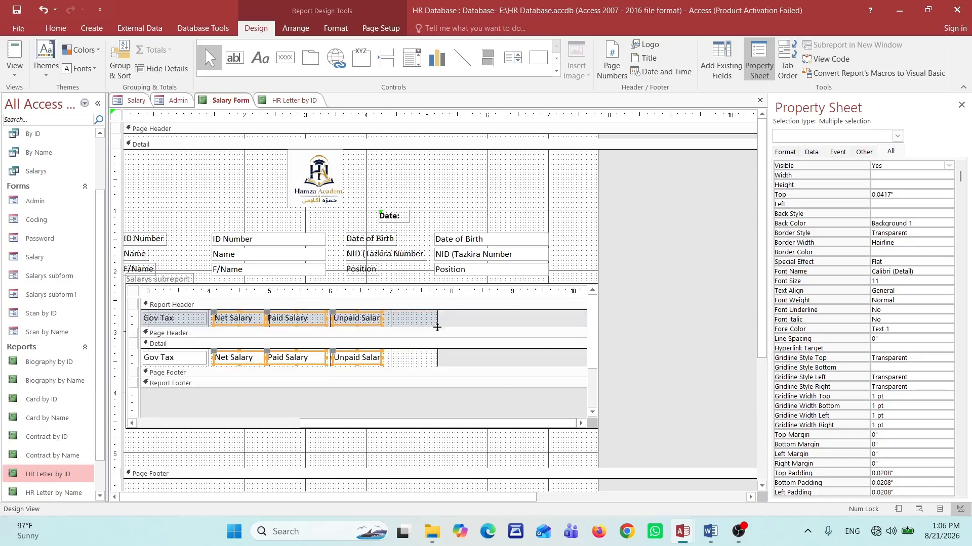
click(444, 328)
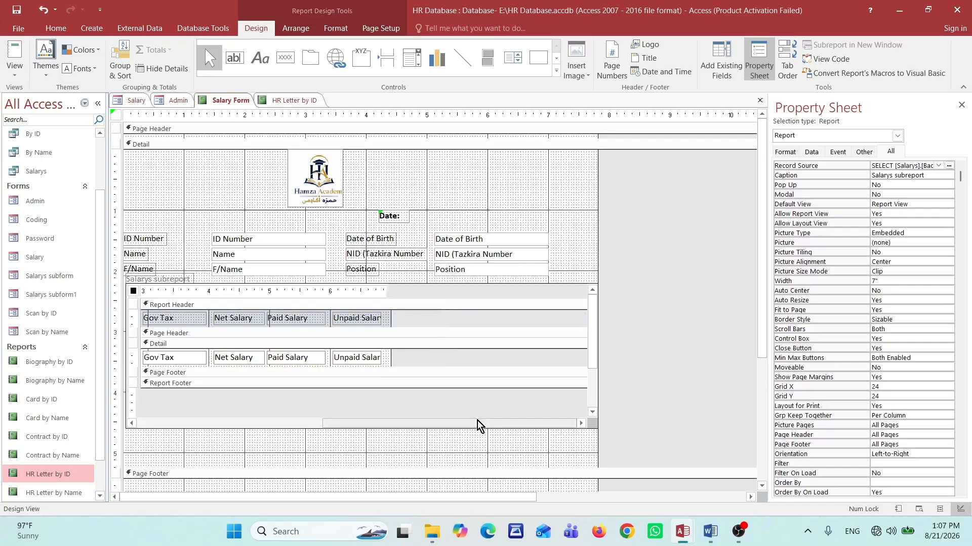
drag(477, 425, 253, 432)
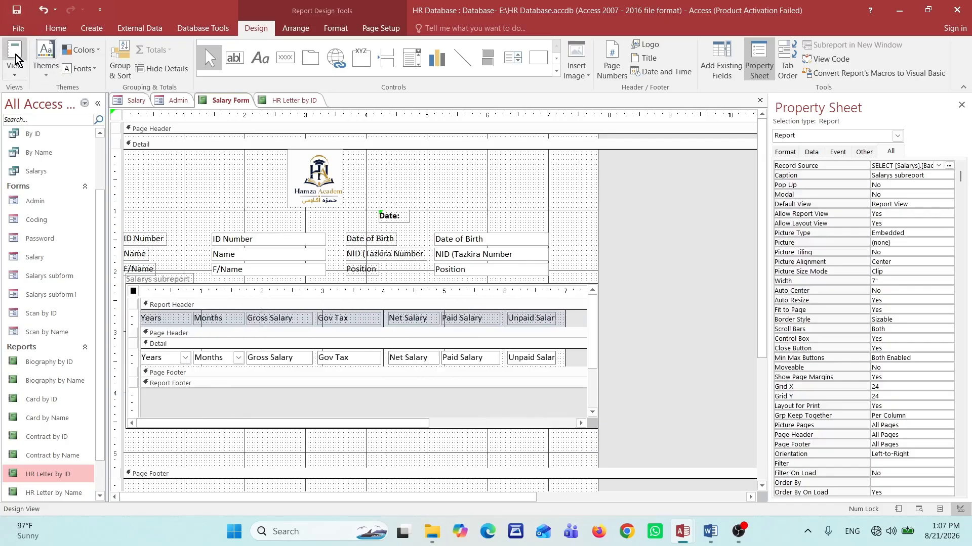
Step: Examine the rearranged salary columns in Print Preview, then return to Design View
click(15, 70)
click(51, 122)
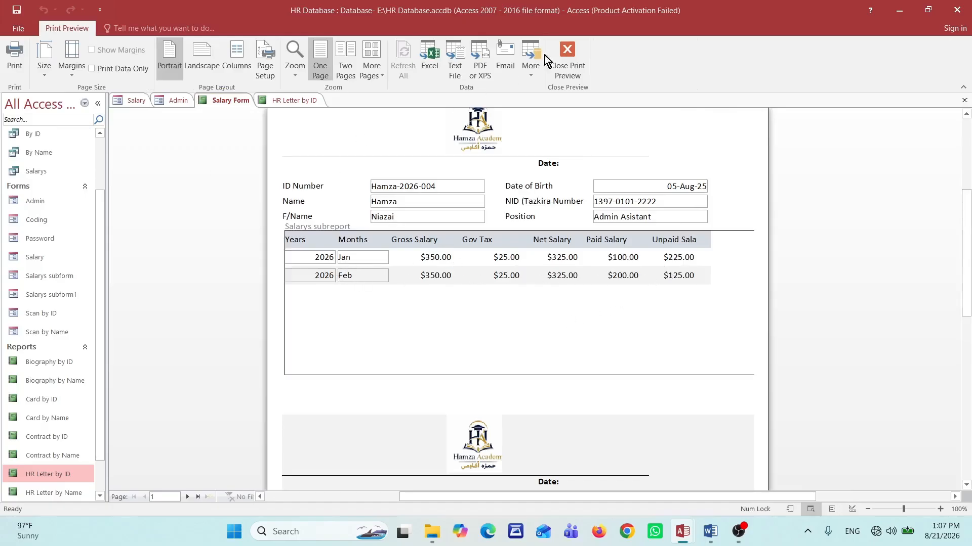
click(568, 56)
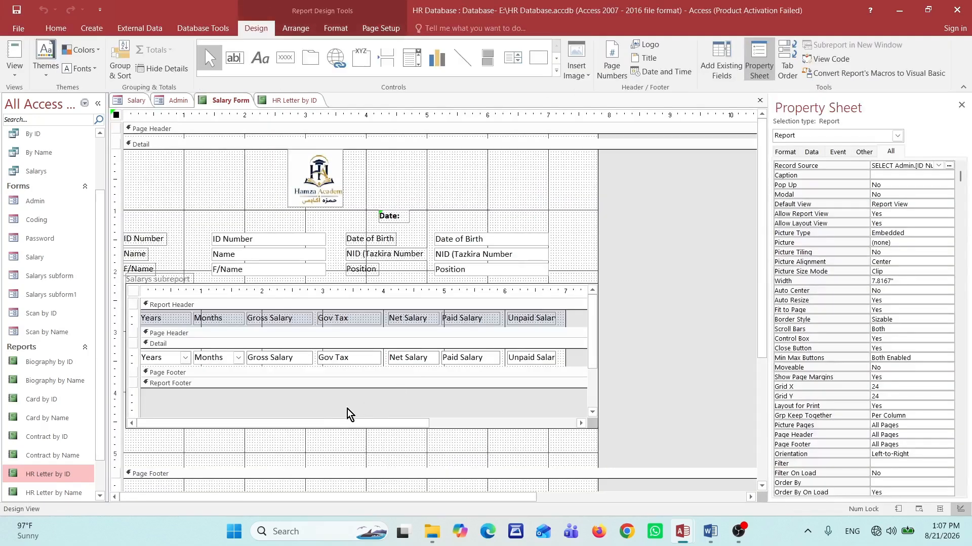
Step: Shorten the Salarys subreport control by raising its bottom edge to just below its Page Footer bar
scroll(511, 362, down, 3)
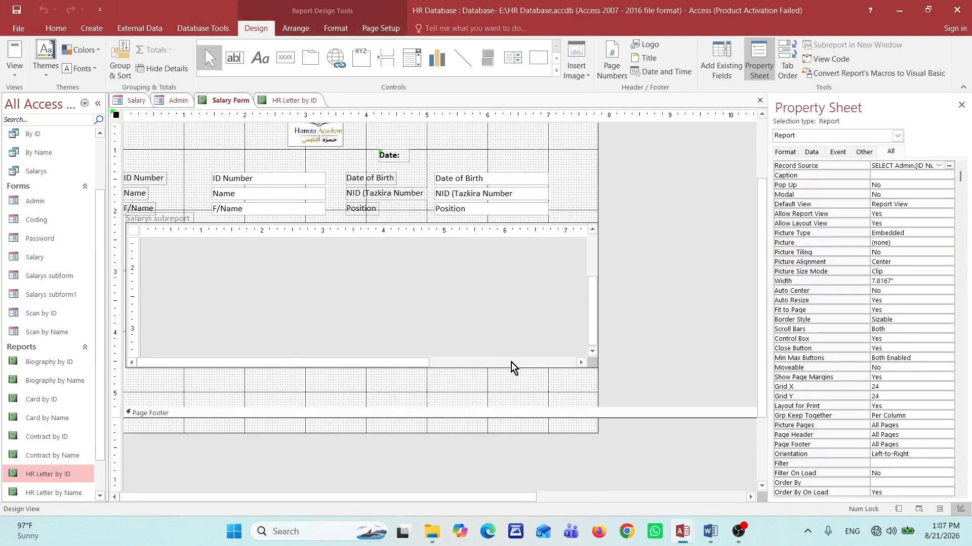
click(464, 362)
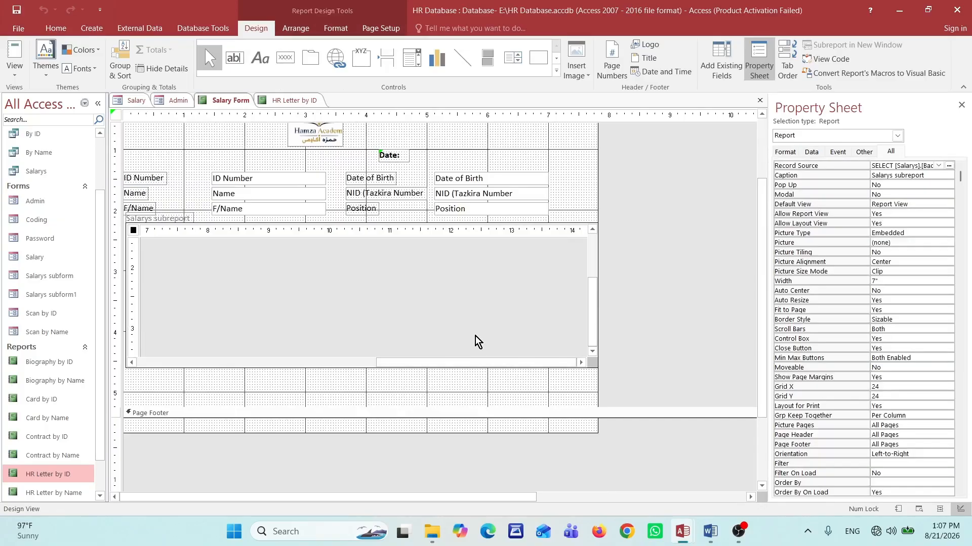
scroll(349, 322, up, 1)
click(403, 362)
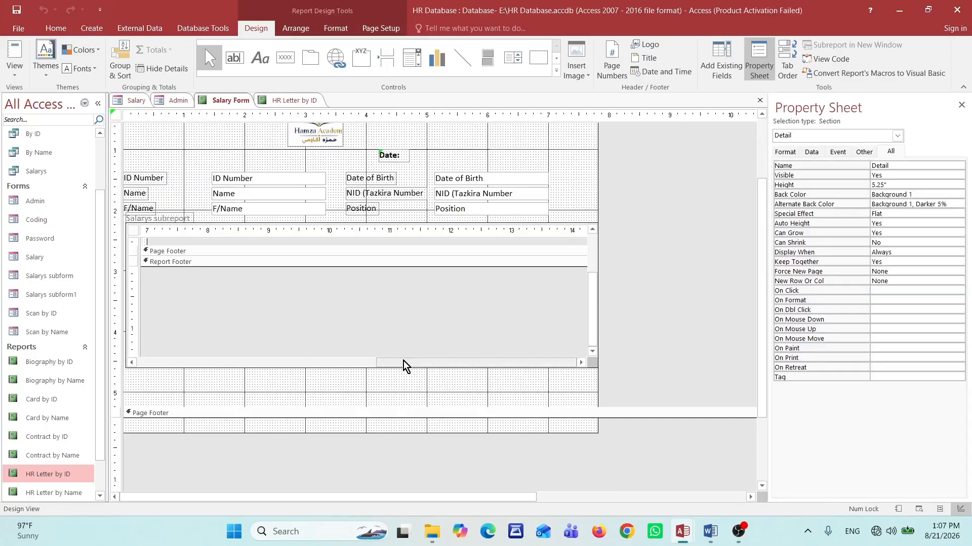
click(317, 367)
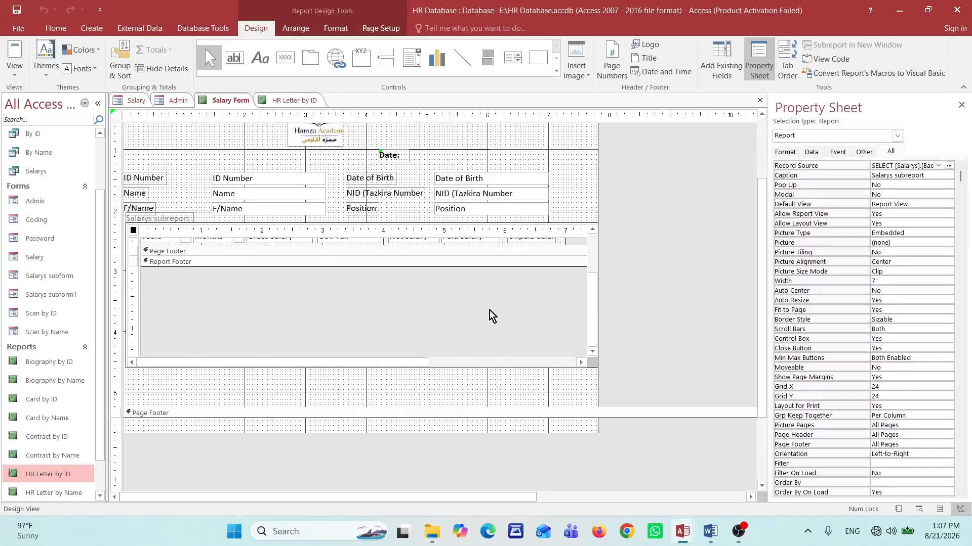
scroll(455, 315, up, 3)
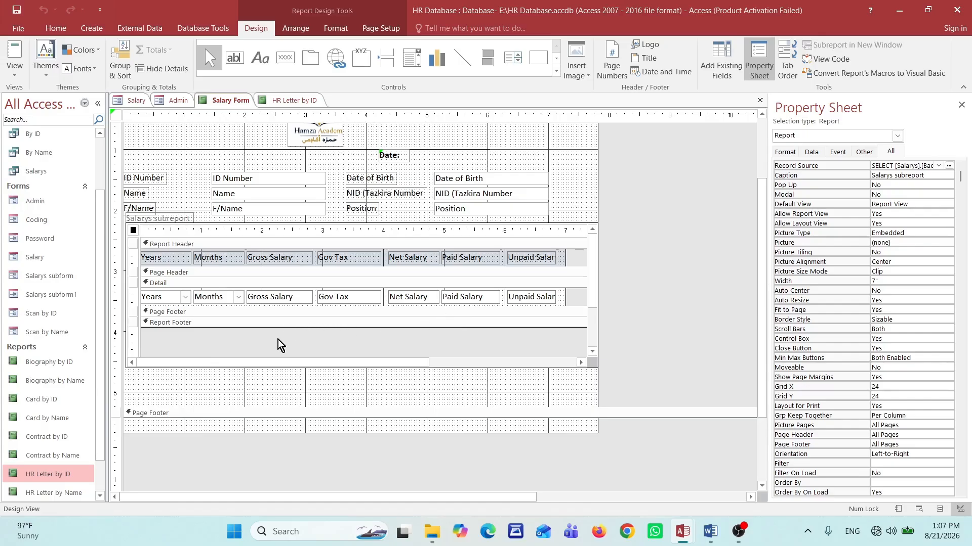
click(182, 378)
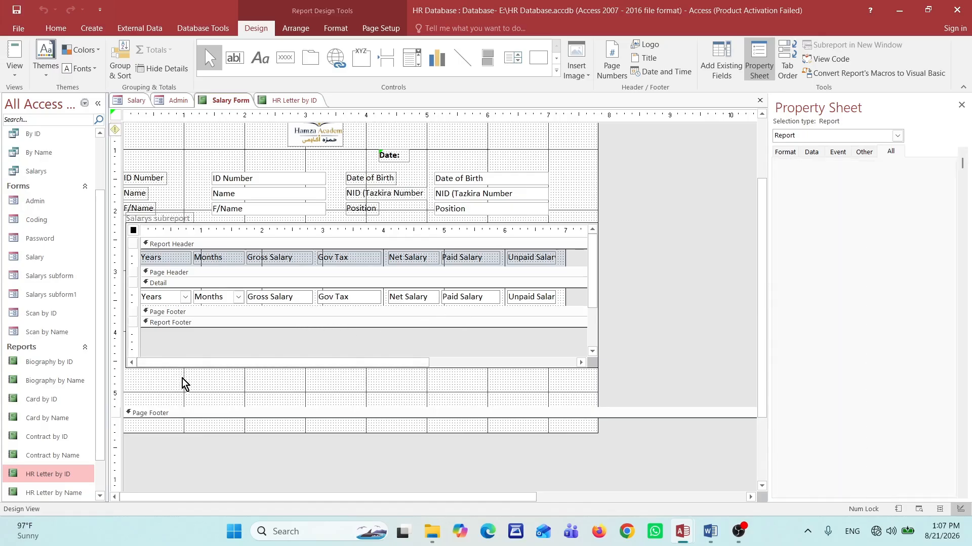
click(138, 339)
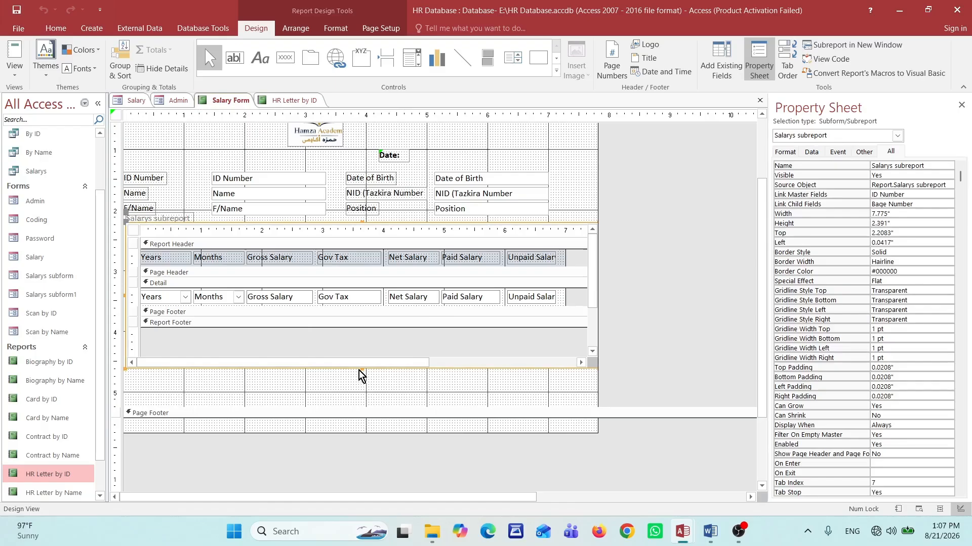
drag(361, 369, 363, 328)
click(385, 351)
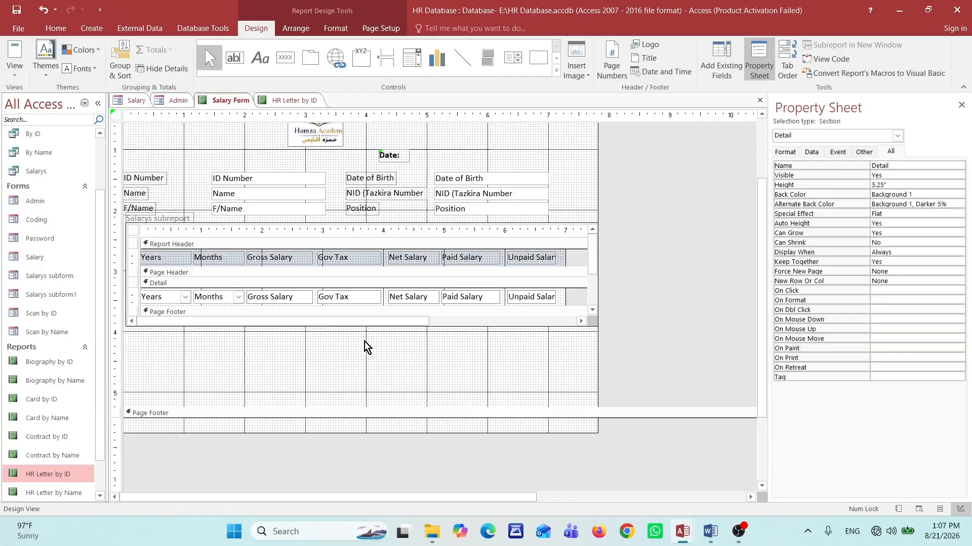
Step: Add a 1.5833" by 0.5833" label below the subreport's left part reading "Finance Manager" with a dashed signature line beneath
click(260, 58)
drag(148, 352, 245, 387)
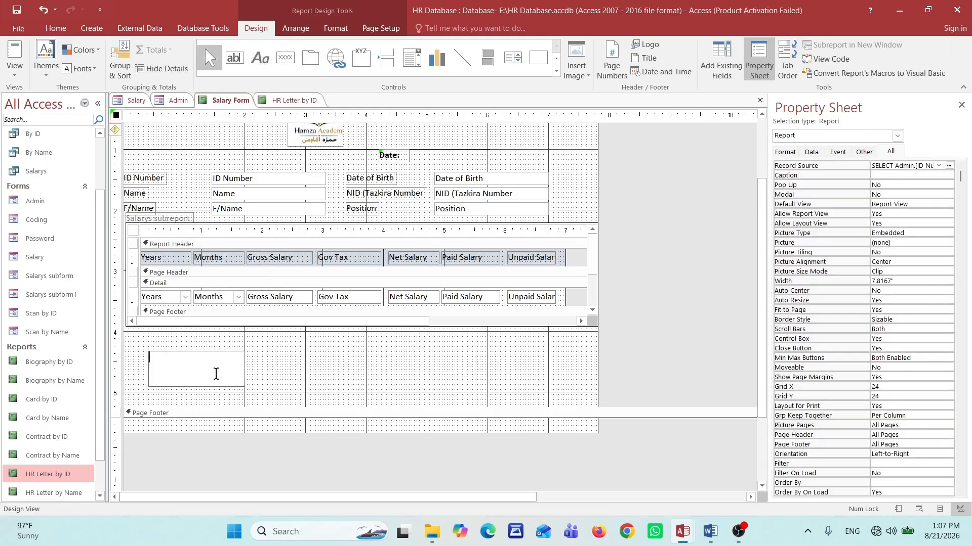
text(inance Manager)
key(Return)
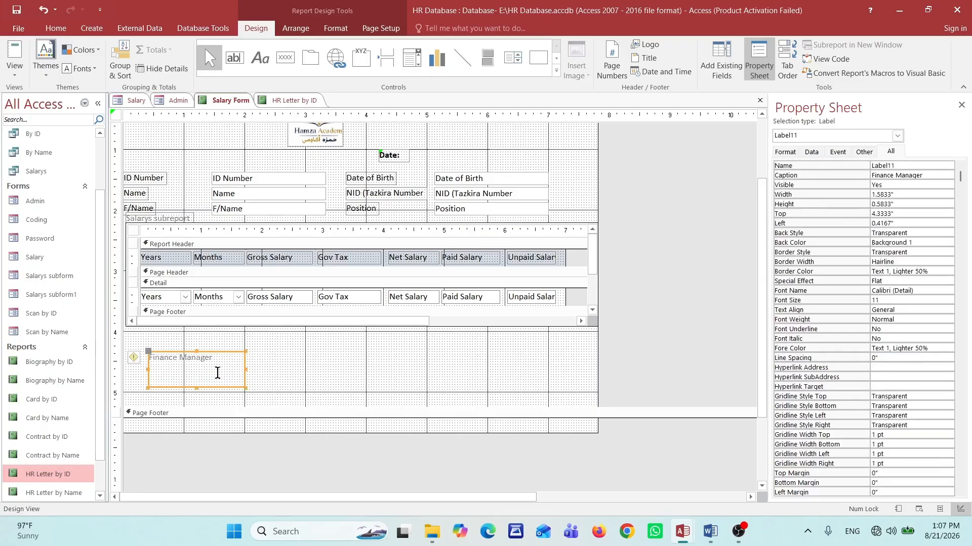
click(218, 357)
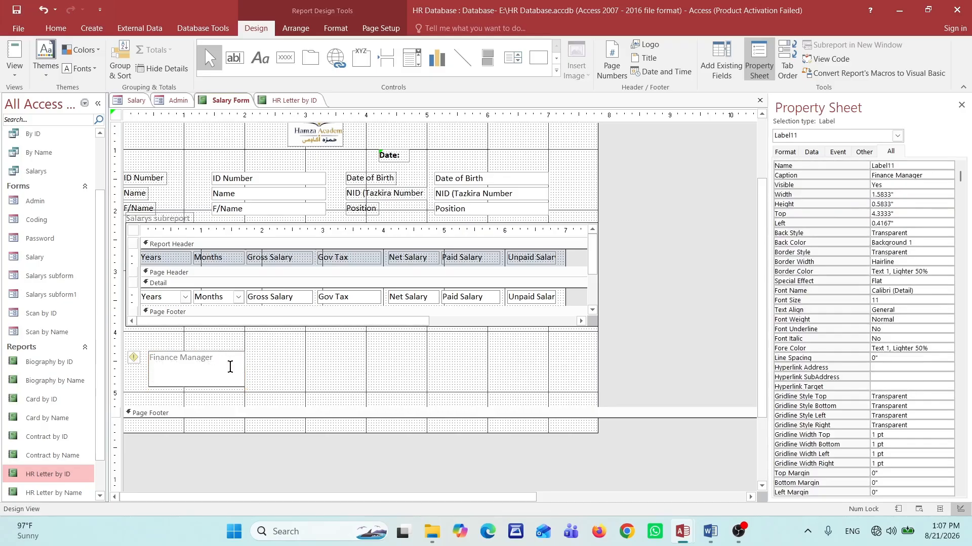
key(ctrl+Return)
text(----------------------)
click(283, 370)
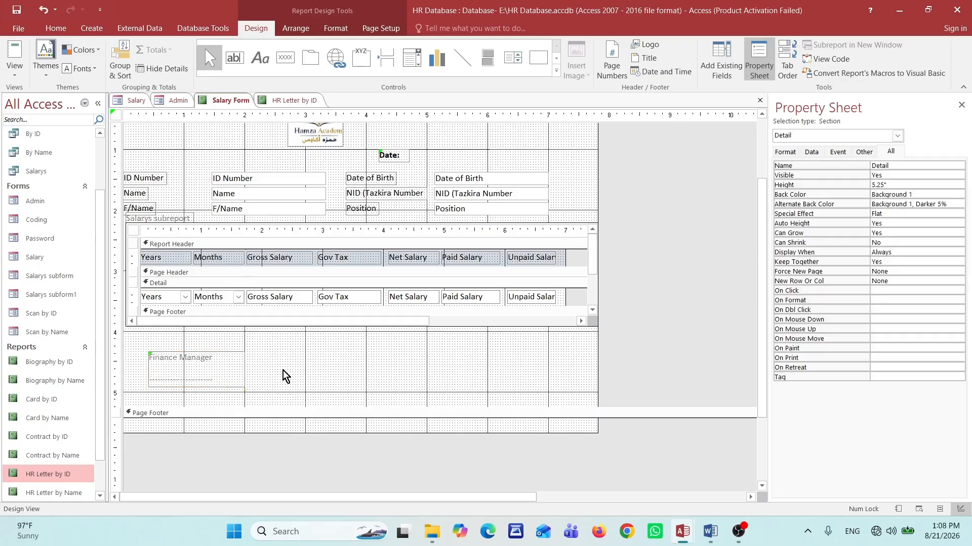
Step: Set the Finance Manager label's font color to black (Text 1)
click(209, 351)
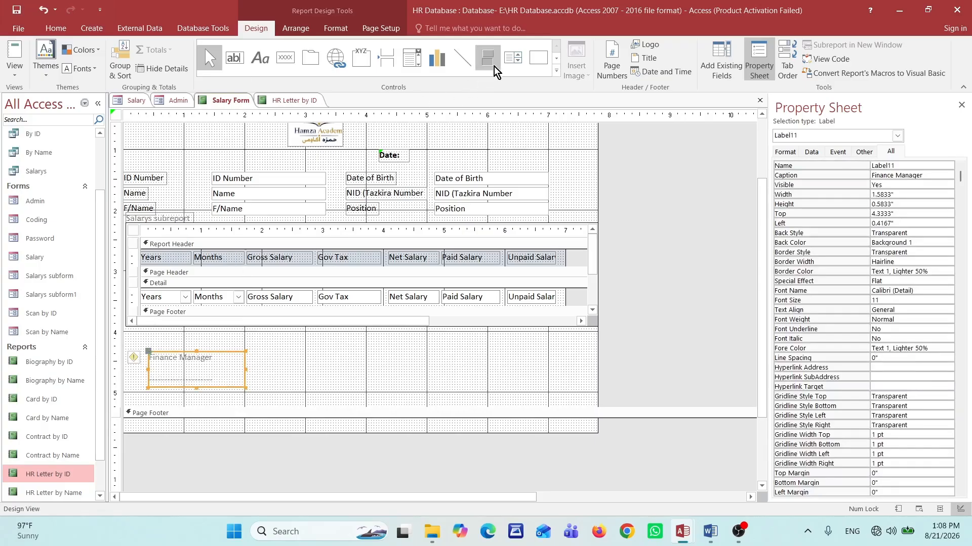
click(335, 30)
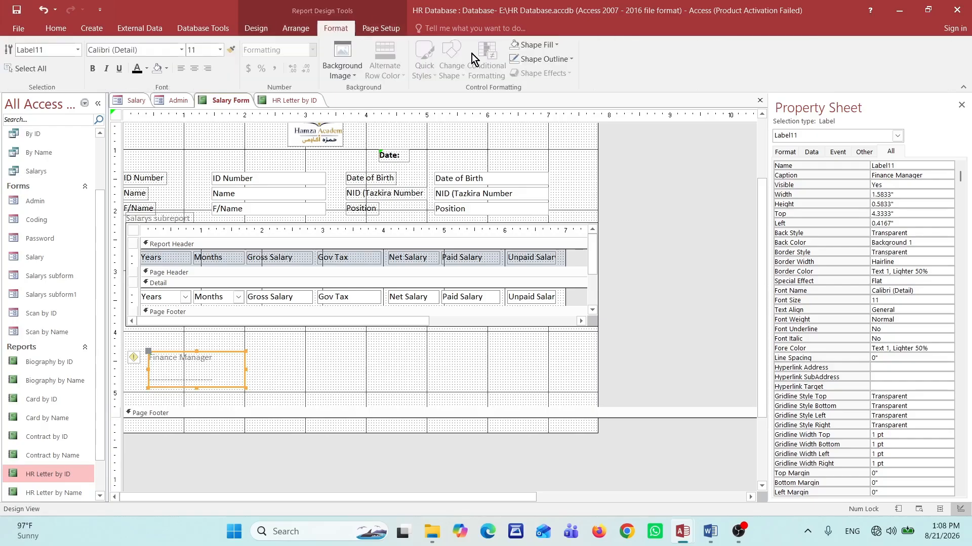
click(561, 59)
click(556, 269)
click(557, 44)
click(549, 252)
click(137, 72)
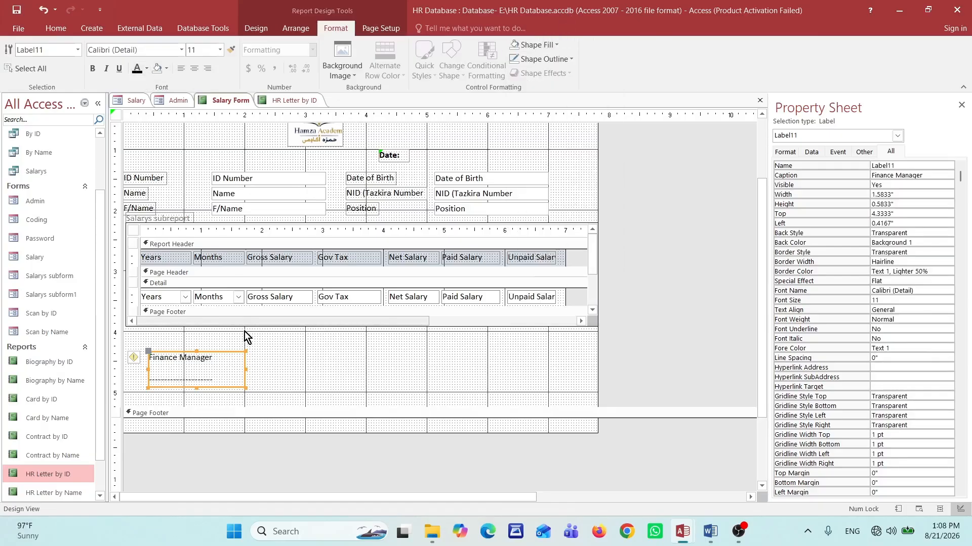
click(265, 366)
Step: Duplicate the Finance Manager label and place the copy below the subreport's right part, at left 5.7083" and top 4.2917"
click(229, 357)
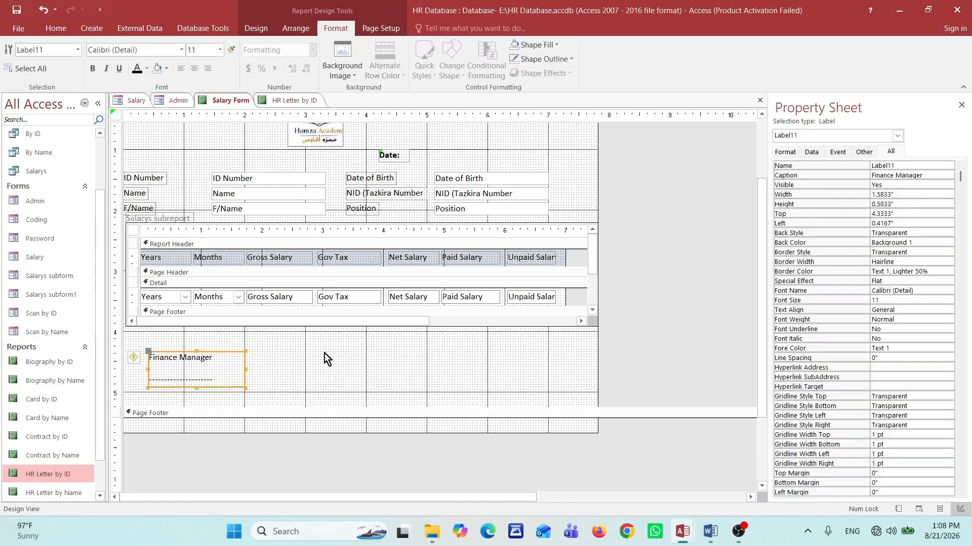
key(ctrl+v)
click(359, 356)
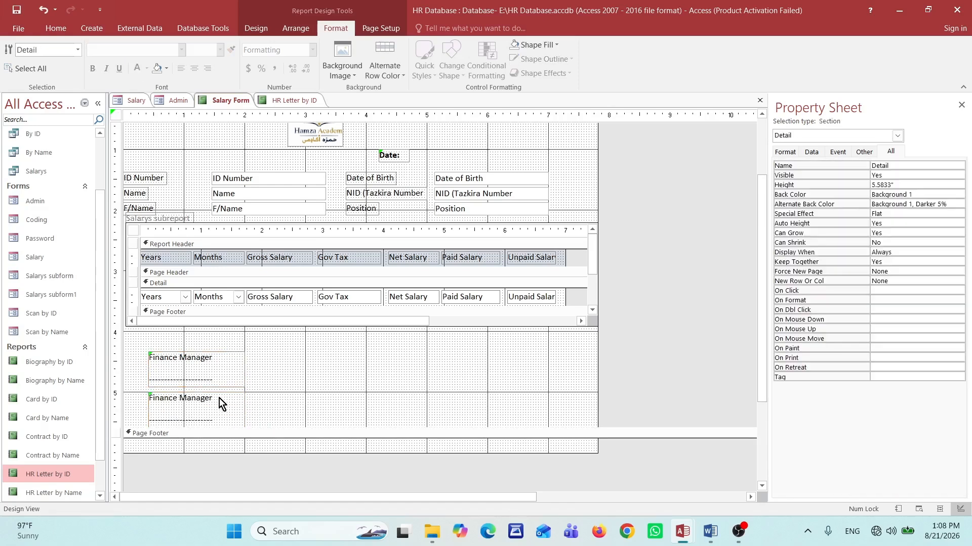
drag(220, 399, 553, 351)
Step: Replace the copied label's title with "General Director", keeping the dashed signature line
double_click(518, 353)
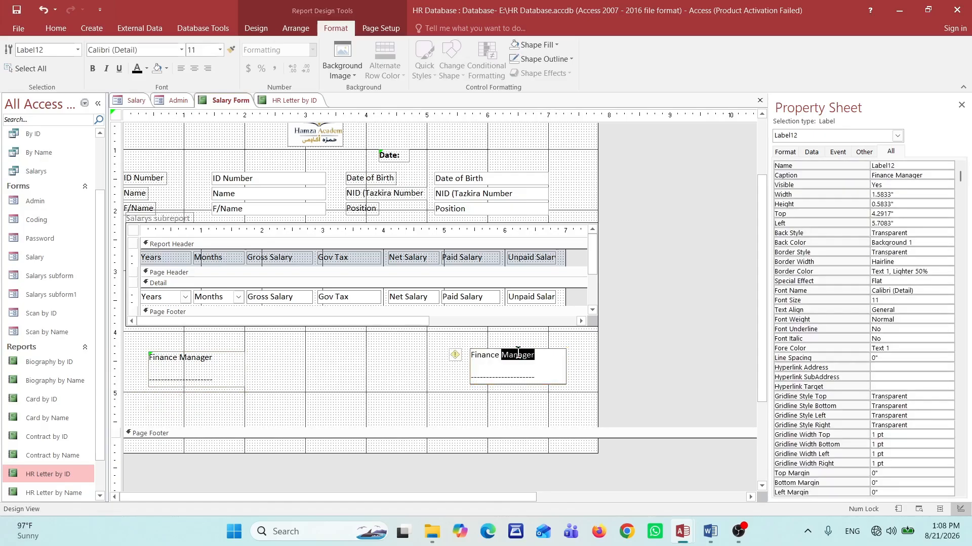
key(BackSpace)
key(BackSpace)
key(BackSpace)
key(BackSpace)
key(BackSpace)
key(BackSpace)
text(General Director)
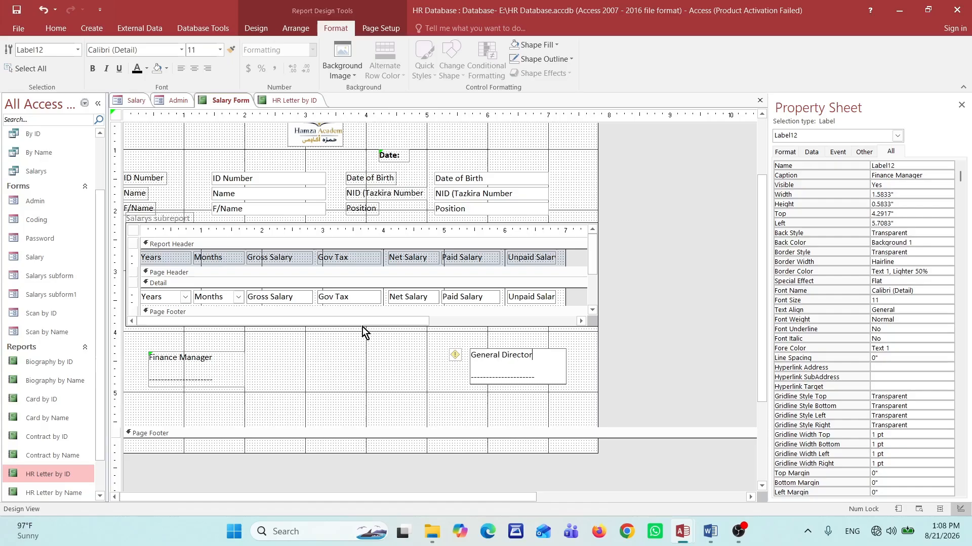
Step: Reduce the main report's Detail section height to 5.0833" so it ends just below the signature labels
click(345, 403)
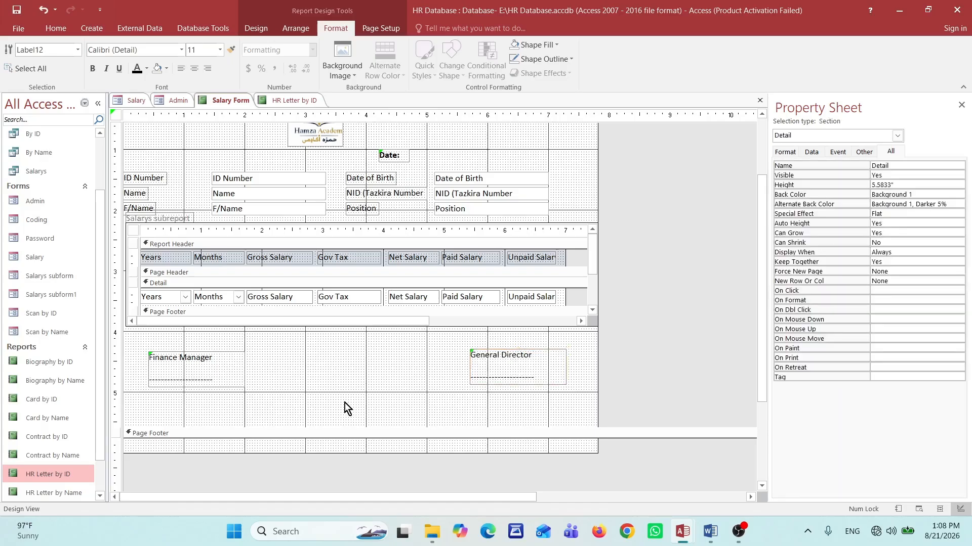
drag(311, 432, 312, 398)
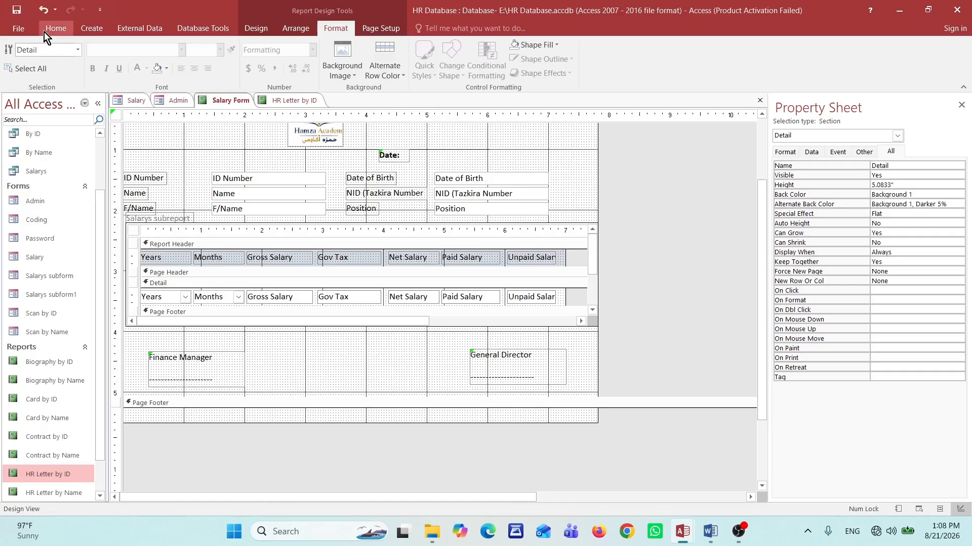
Step: Open the report in Print Preview and zoom in to examine the salary columns and signature labels, then zoom back out
click(57, 29)
click(23, 74)
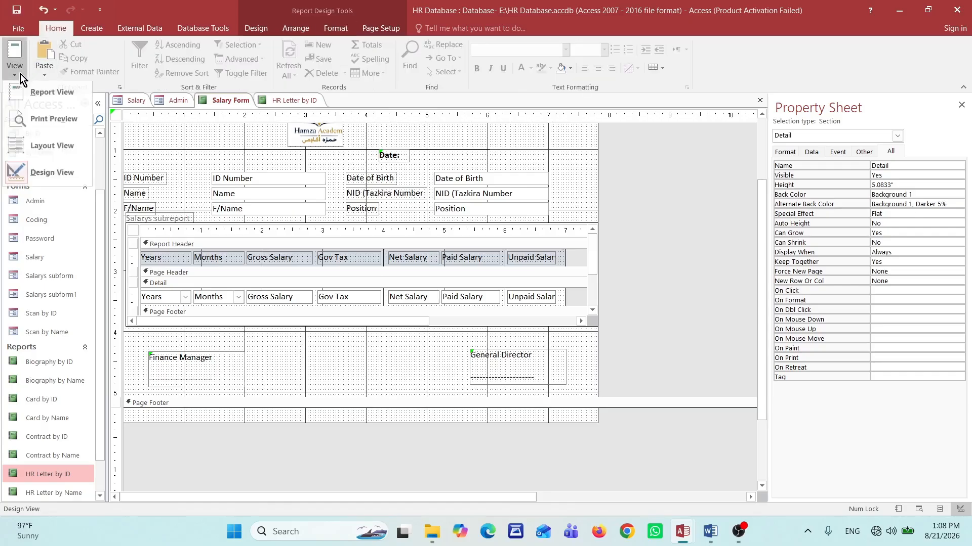
click(34, 116)
click(486, 228)
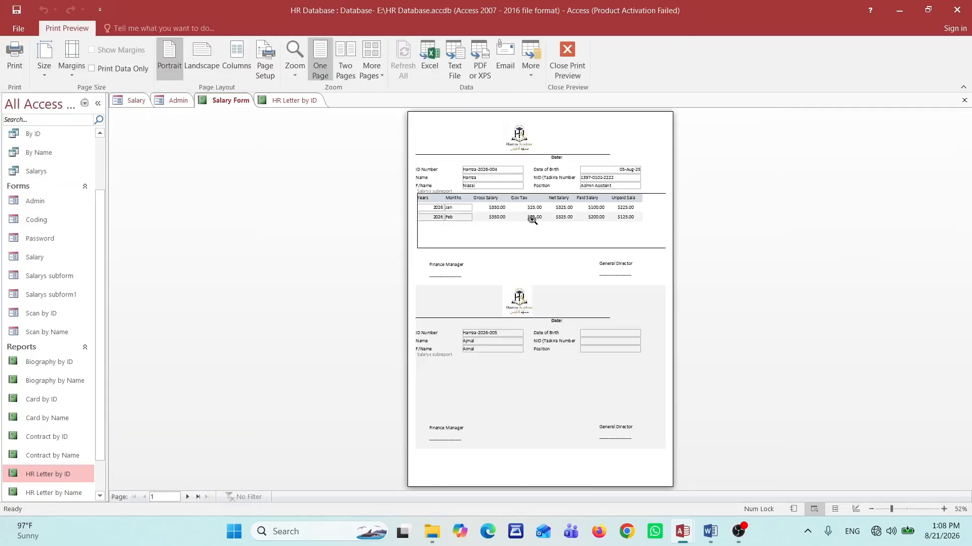
click(575, 226)
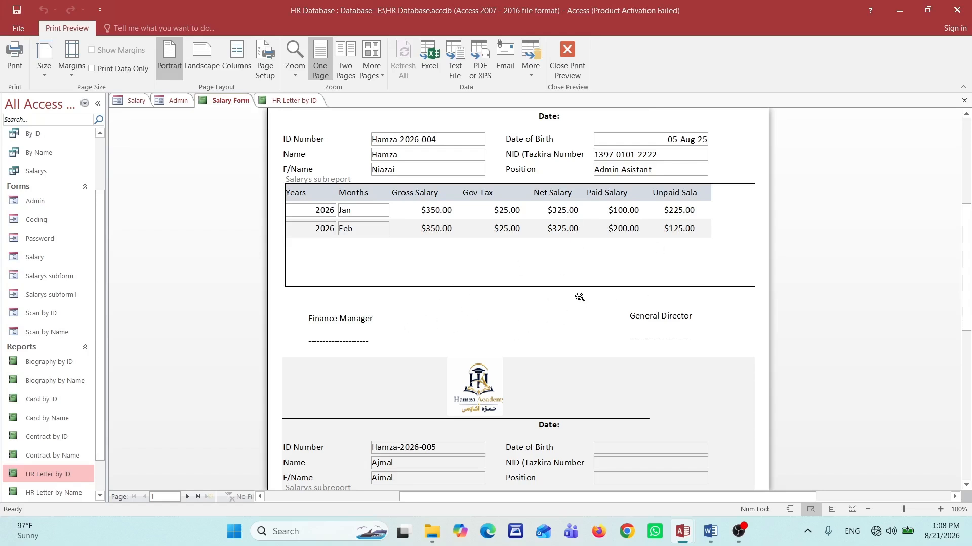
click(602, 273)
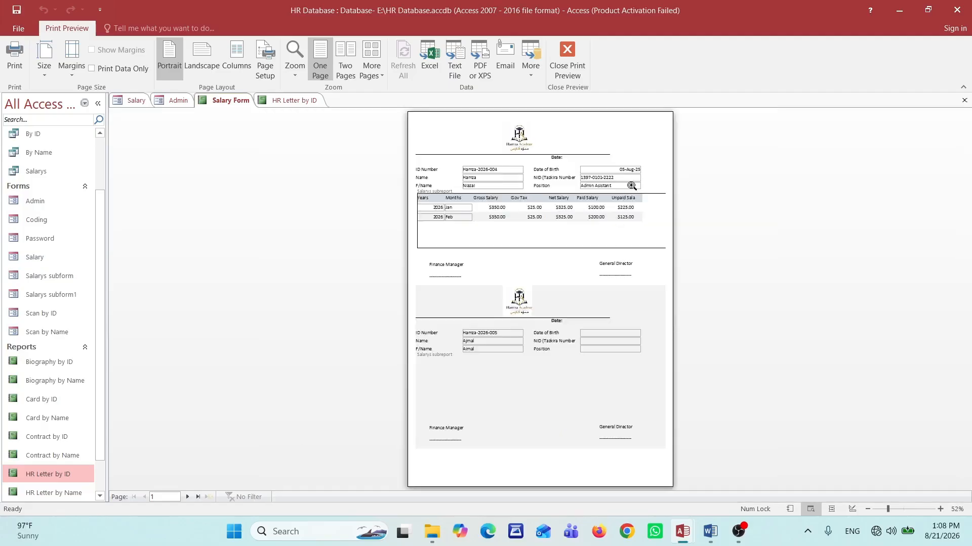
Step: Close Print Preview and lengthen the horizontal line under the logo to a width of 7.7917" so it spans the report
click(632, 186)
click(632, 185)
click(583, 60)
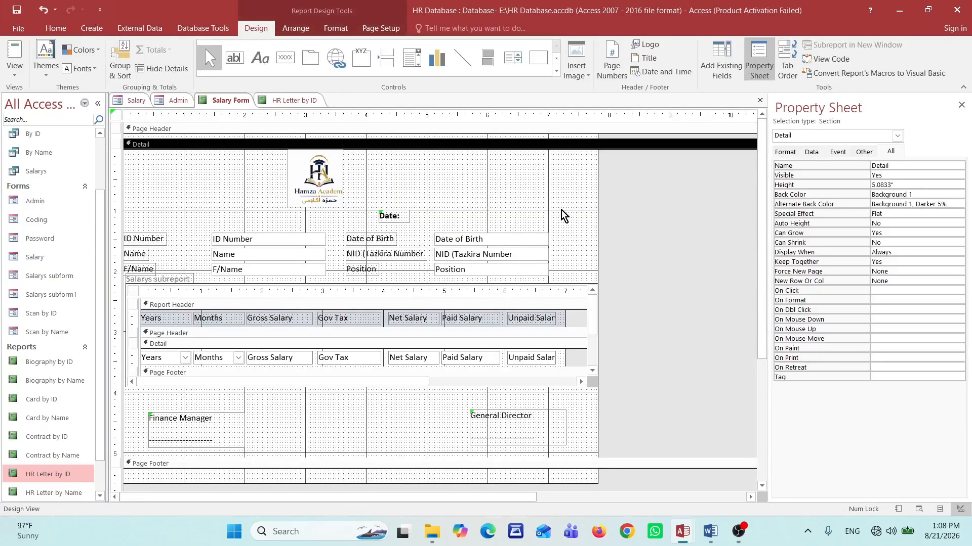
click(318, 210)
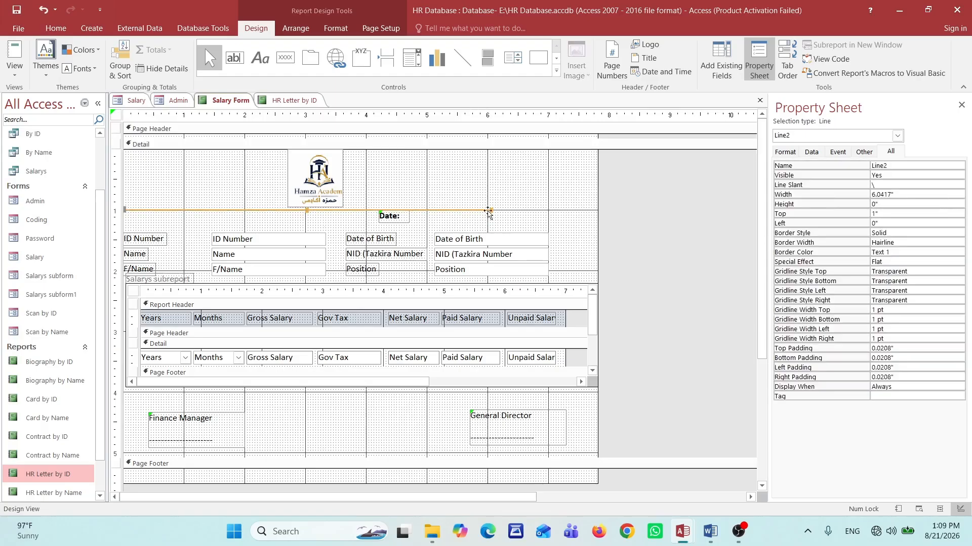
drag(488, 210, 596, 210)
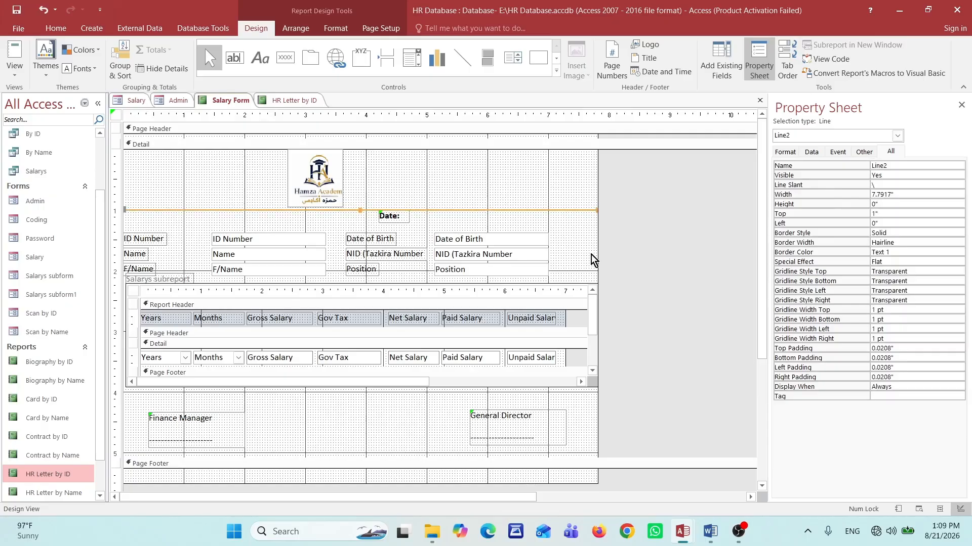
click(367, 404)
scroll(324, 290, down, 1)
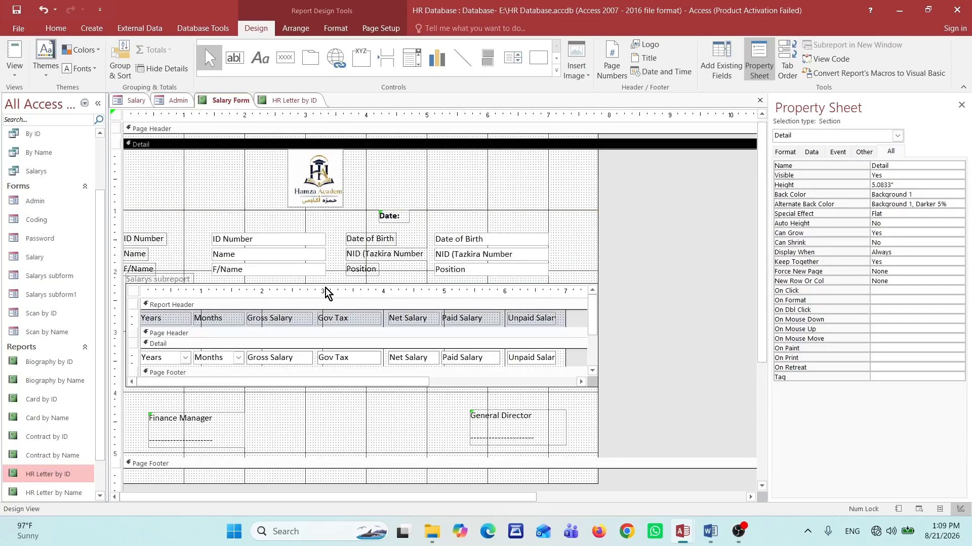
scroll(325, 288, up, 1)
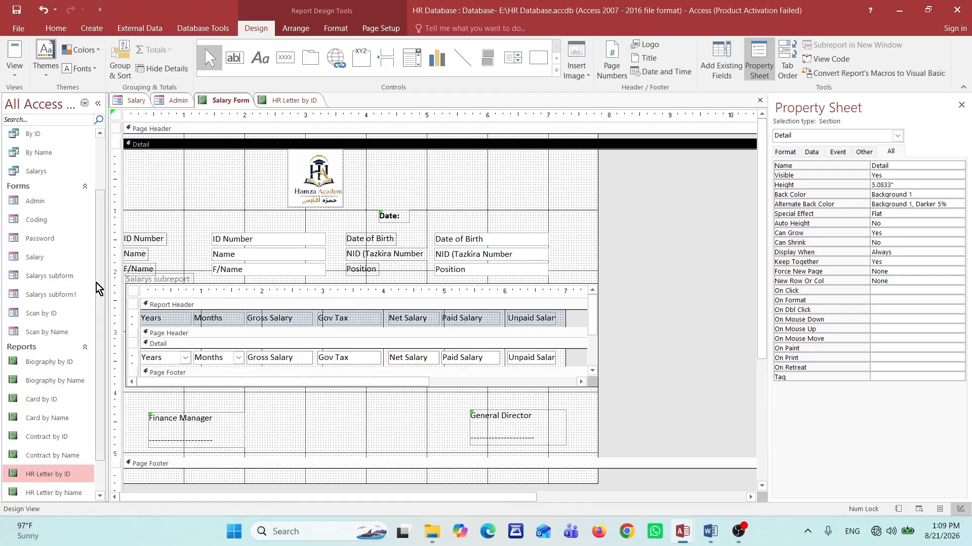
click(35, 174)
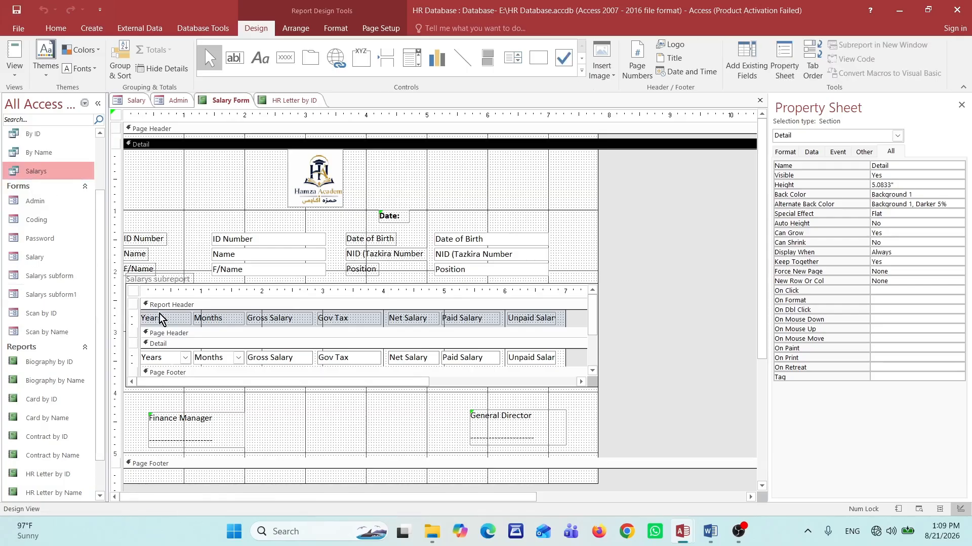
click(440, 181)
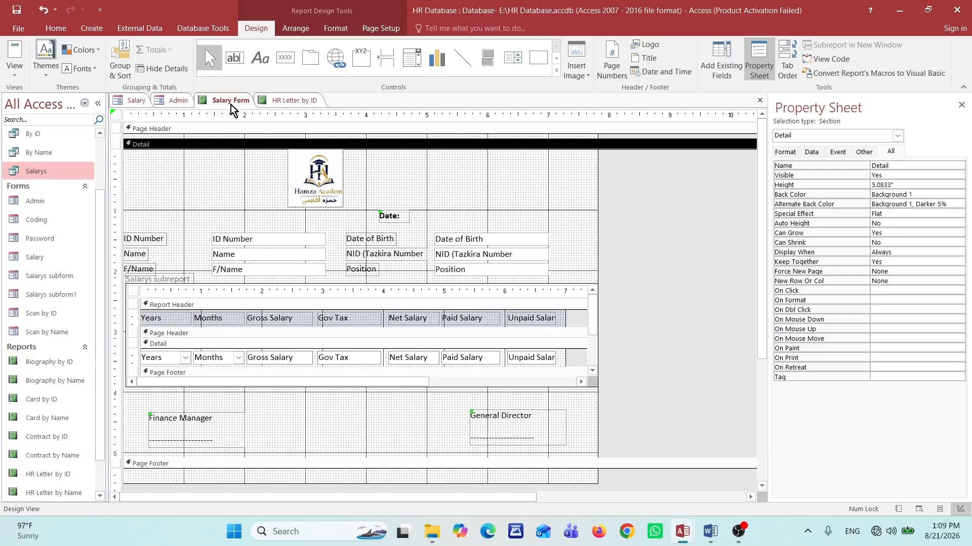
Step: Duplicate the Salary Form report under the name "Salary Form by ID"
scroll(71, 399, down, 2)
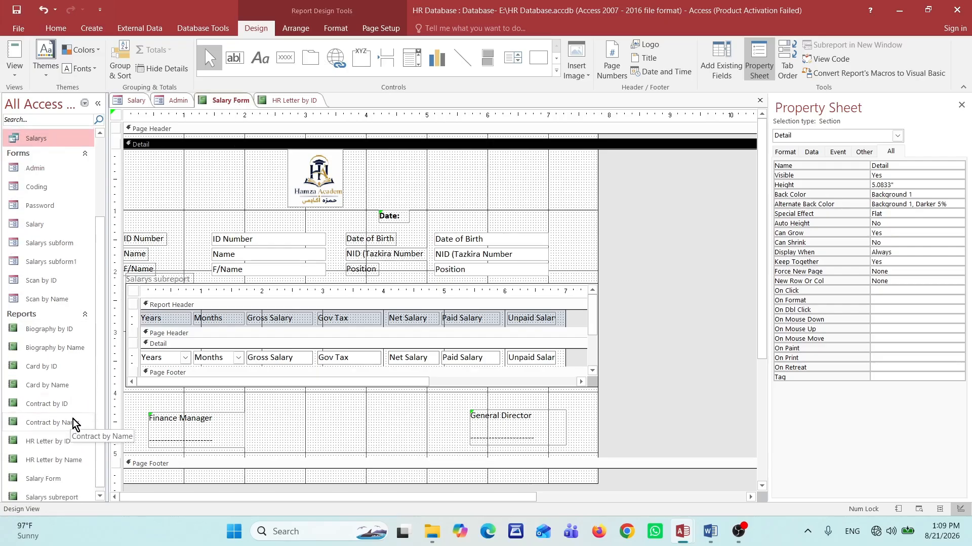
click(58, 481)
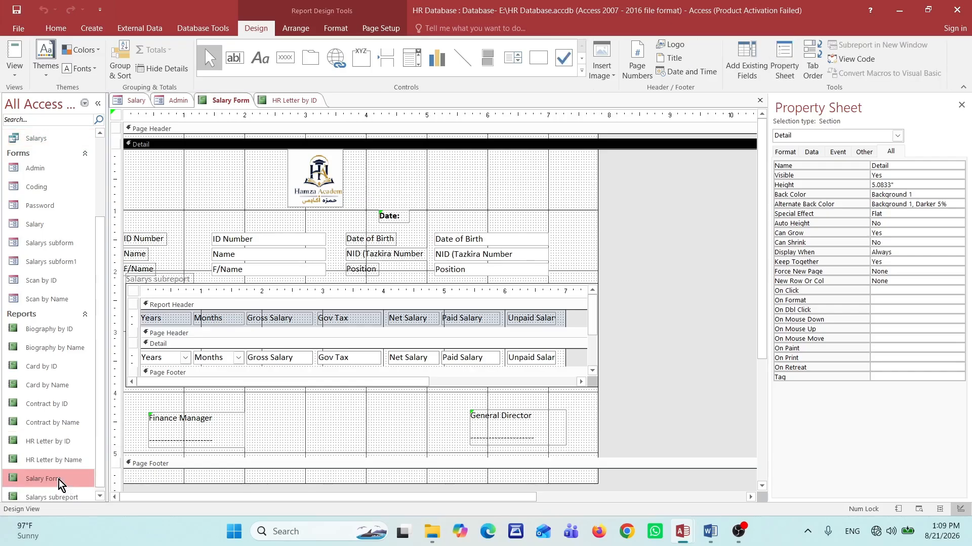
right_click(59, 480)
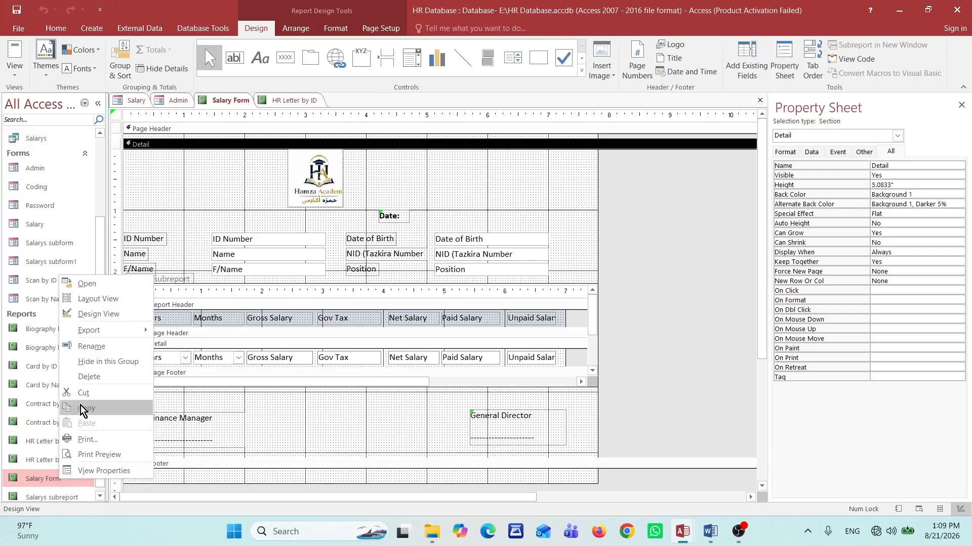
click(96, 412)
right_click(38, 473)
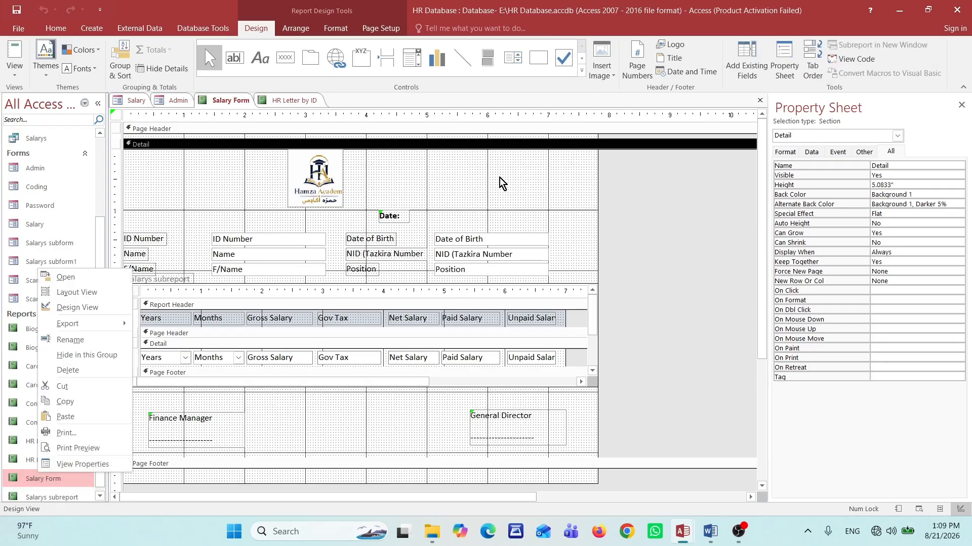
click(65, 417)
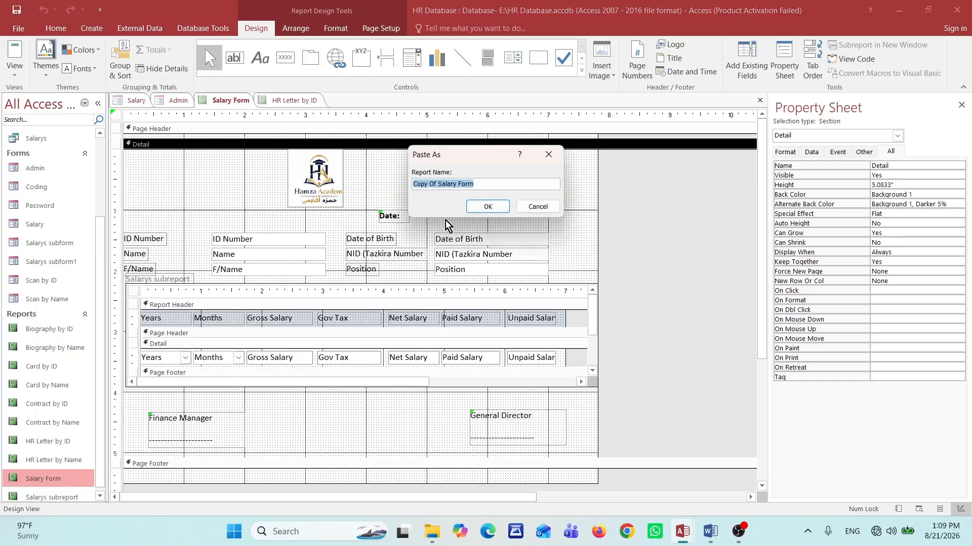
text(Salary Form)
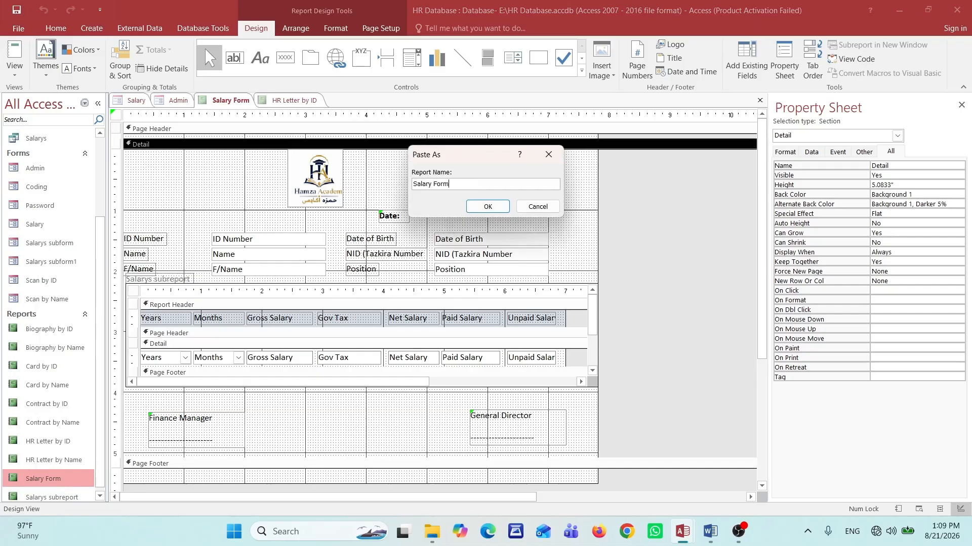
text( by ID)
click(487, 206)
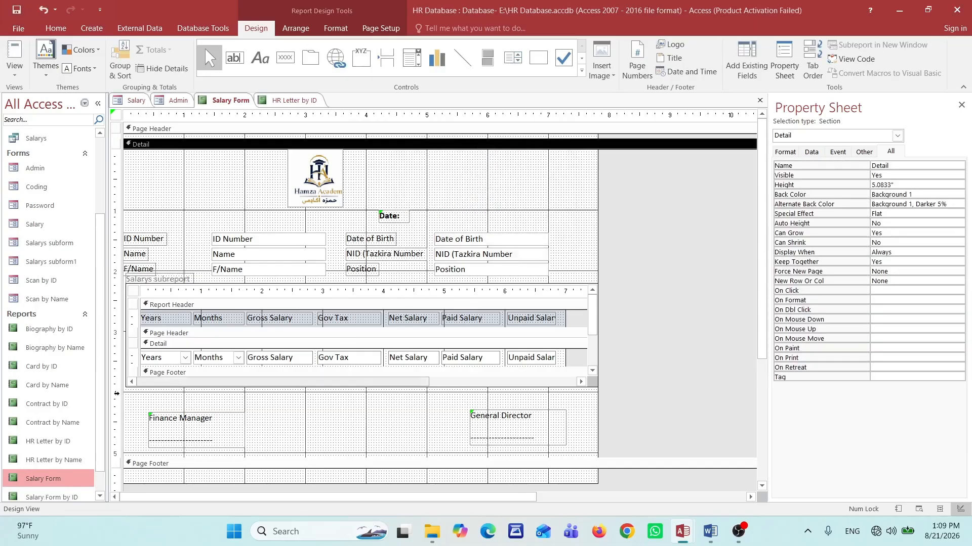
Step: Close the open Salary Form report and rename it "Salary Form by Name"
scroll(61, 473, down, 1)
scroll(62, 476, up, 1)
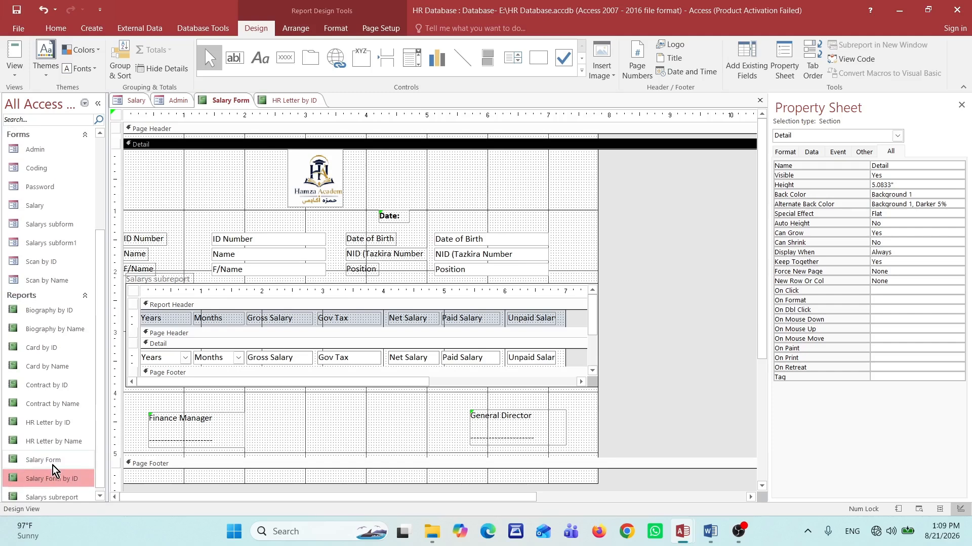
right_click(53, 464)
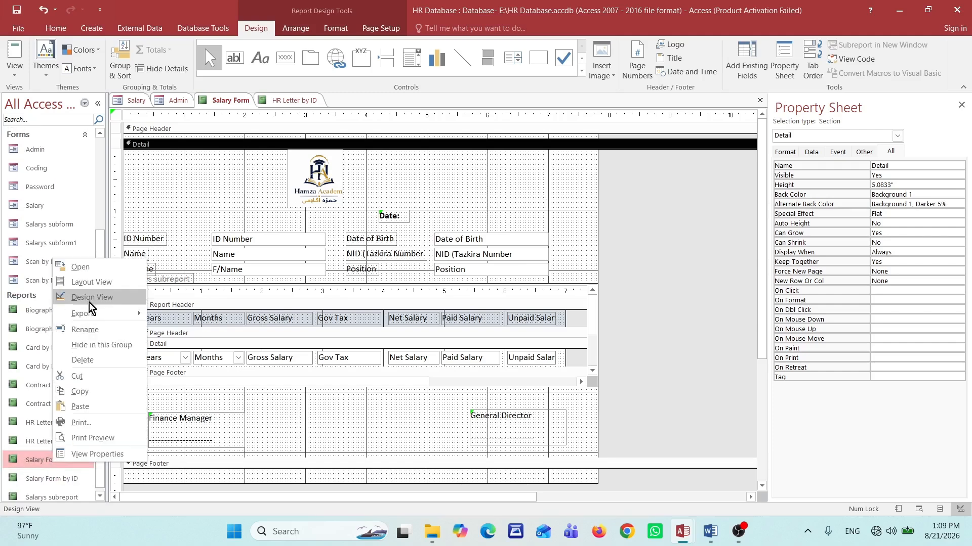
click(91, 330)
click(488, 303)
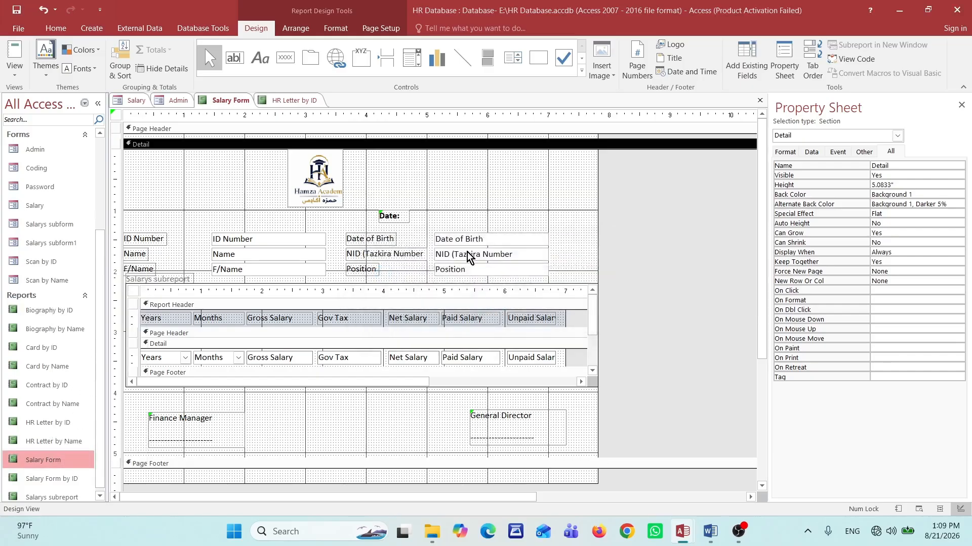
right_click(238, 101)
click(267, 119)
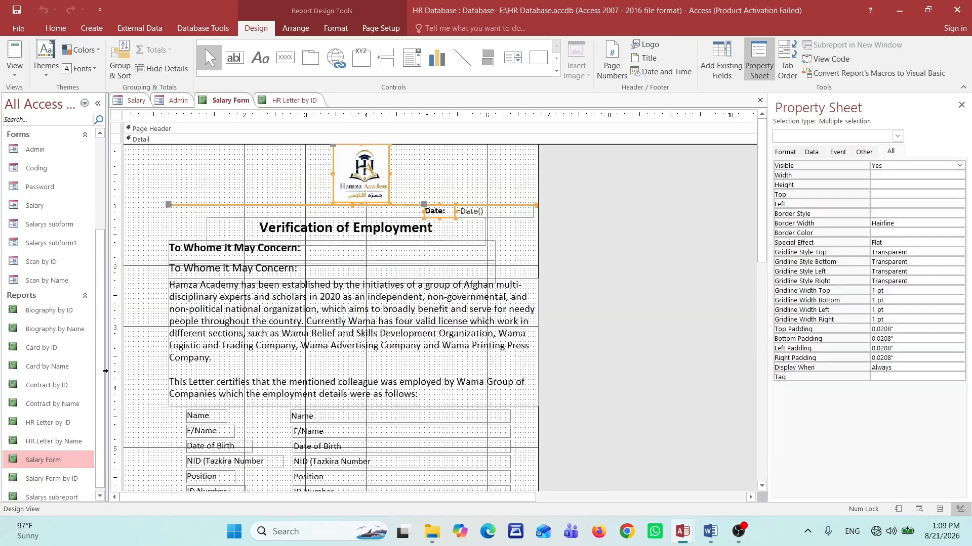
right_click(50, 464)
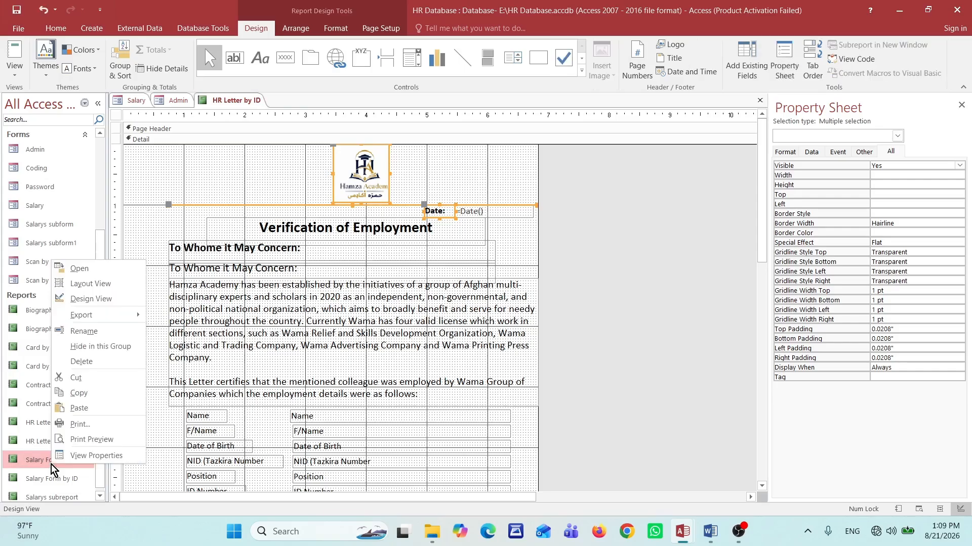
click(91, 330)
click(76, 458)
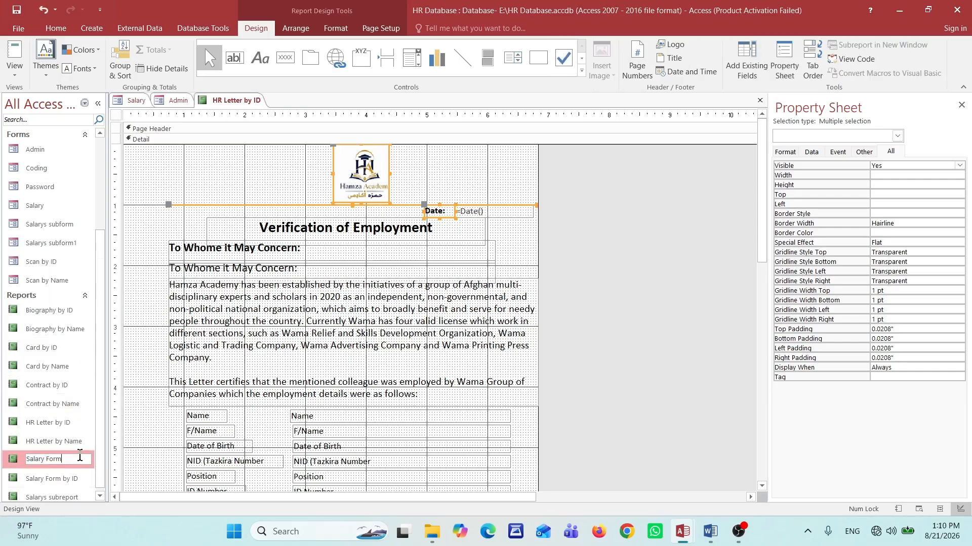
text(by Name)
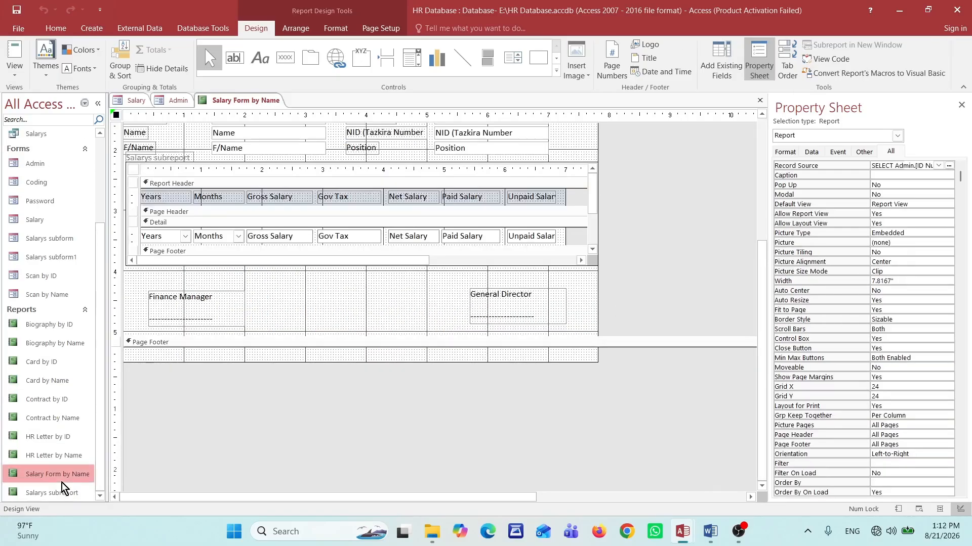
Step: Copy the Salary Form by Name report and paste the copy as "Salary Form by ID"
right_click(50, 473)
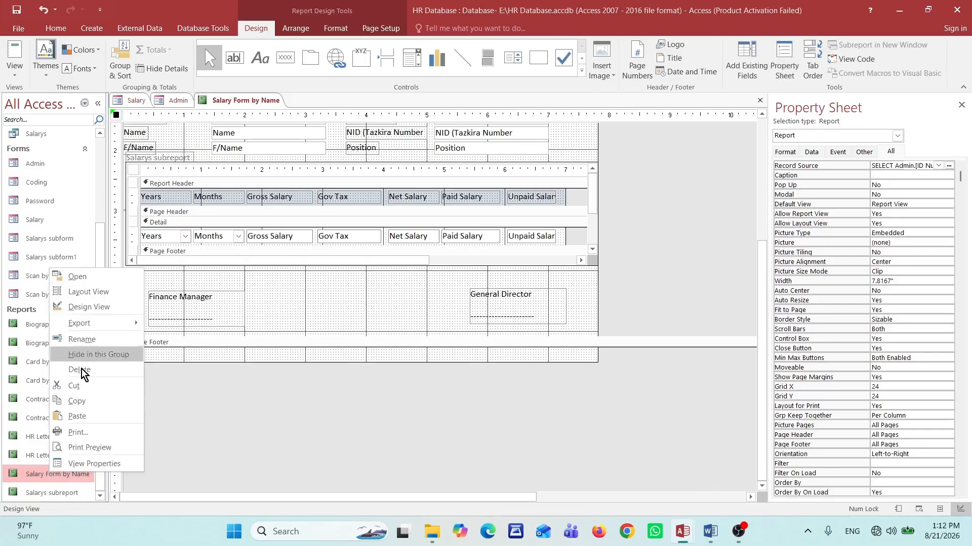
click(81, 397)
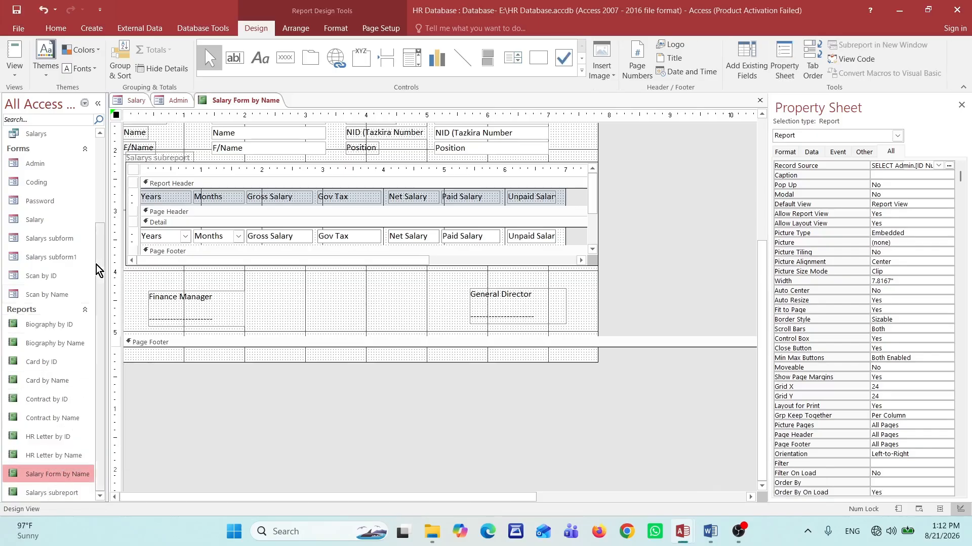
drag(96, 263, 104, 298)
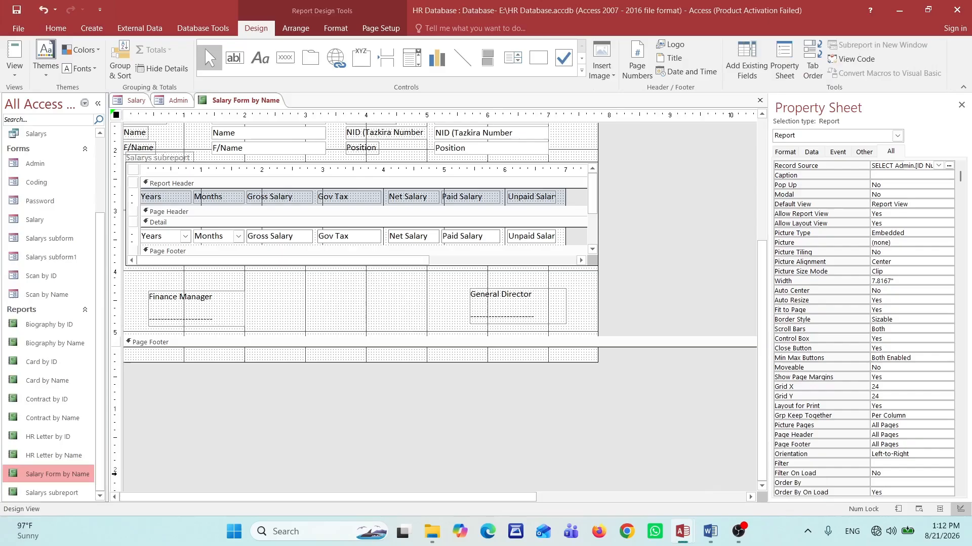
scroll(83, 381, up, 1)
click(83, 379)
key(ctrl+v)
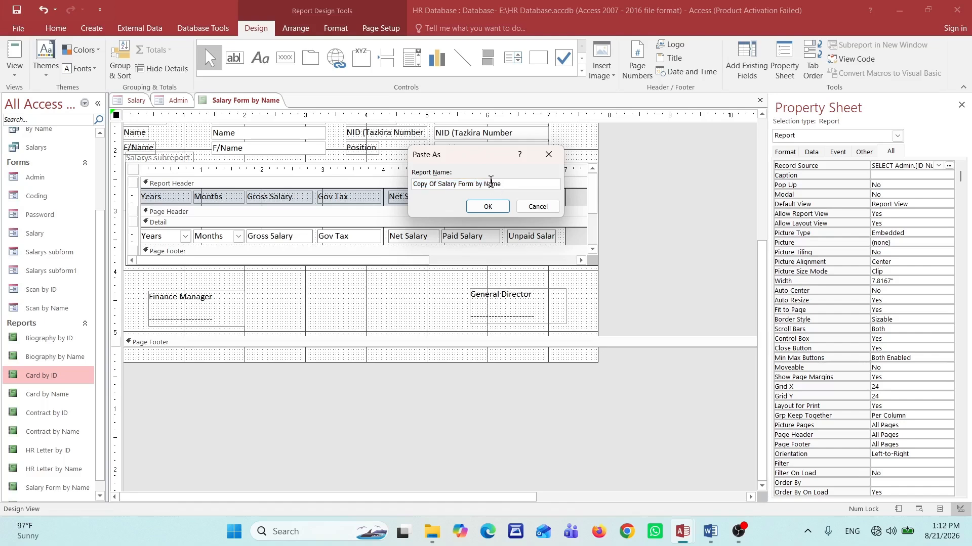
double_click(491, 185)
text(I)
key(BackSpace)
key(BackSpace)
key(BackSpace)
key(BackSpace)
key(BackSpace)
key(BackSpace)
key(BackSpace)
key(BackSpace)
click(484, 205)
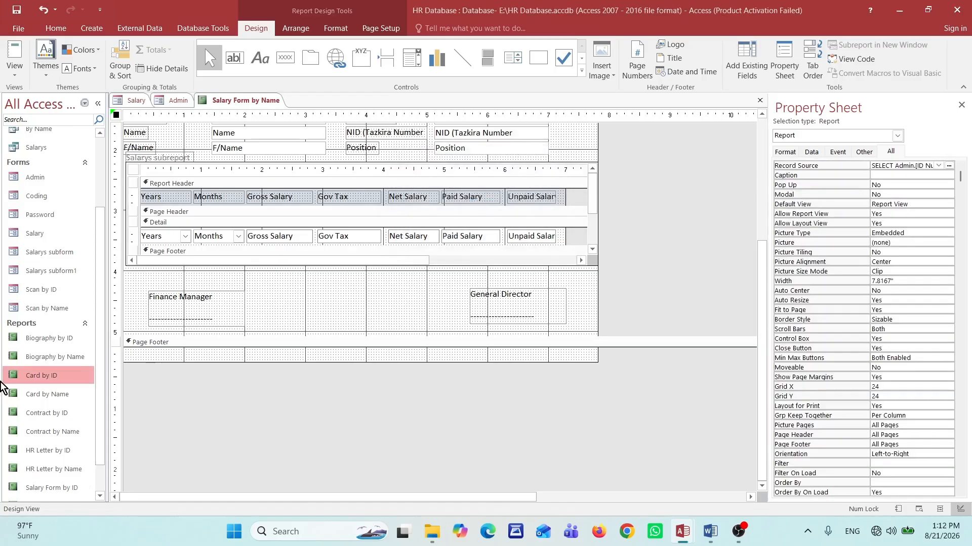
scroll(67, 430, down, 1)
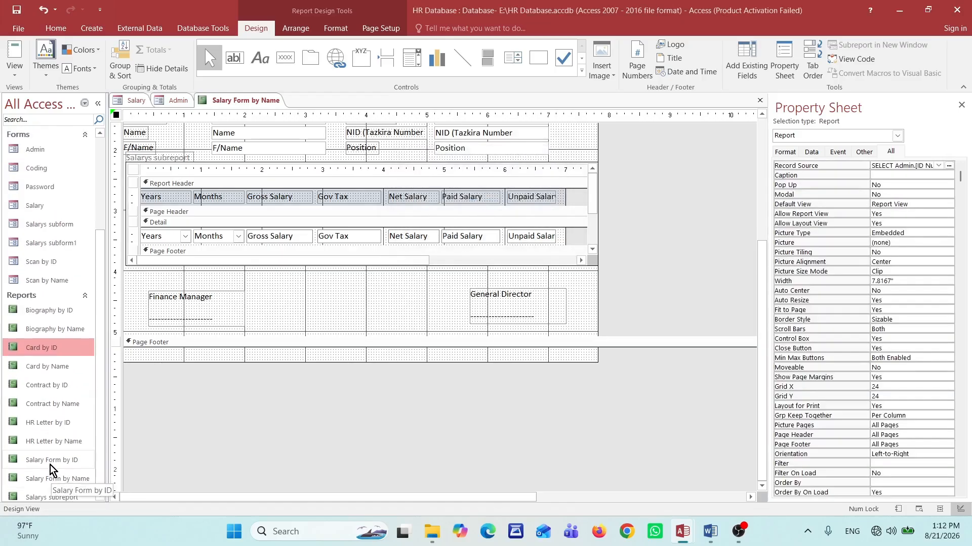
click(59, 465)
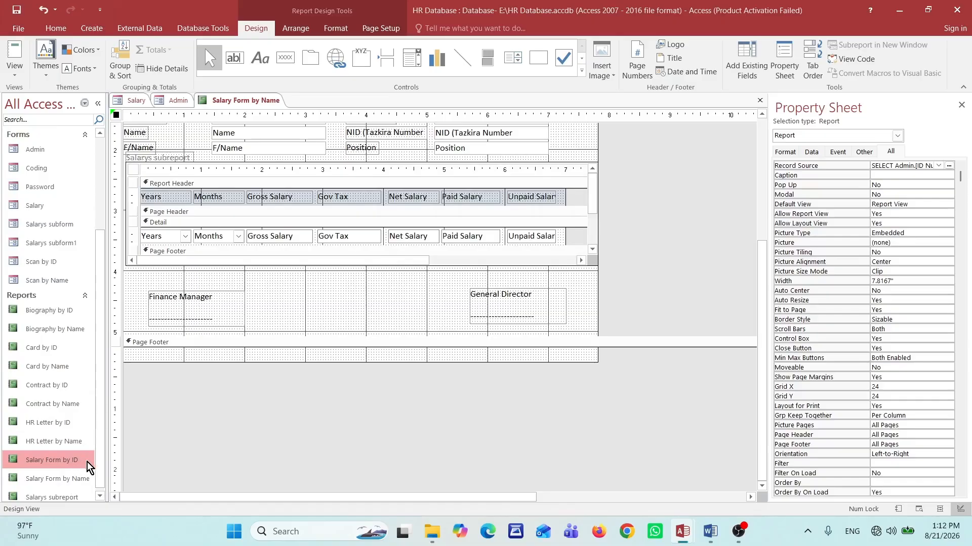
click(64, 478)
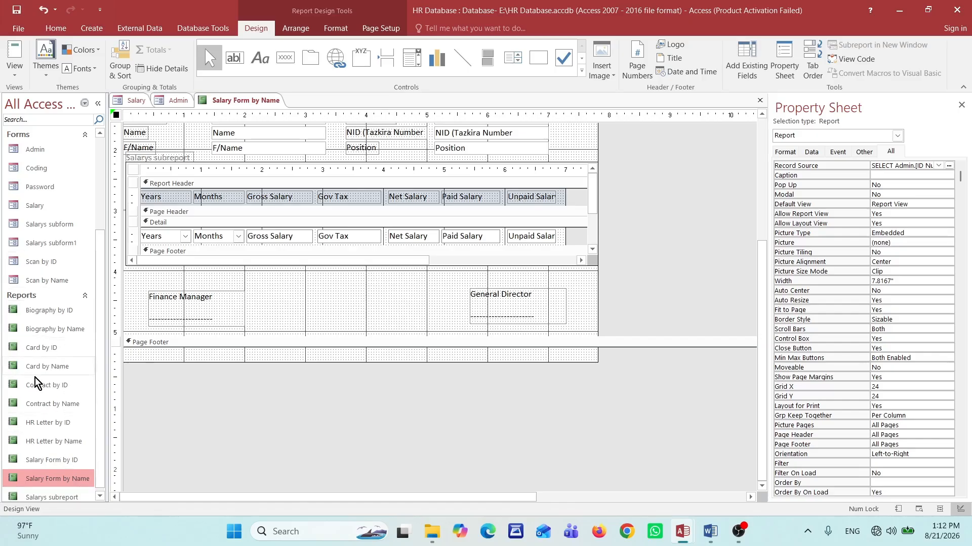
Step: Copy the Salarys query and paste the copy as "Salary by Year and Month"
scroll(72, 463, up, 3)
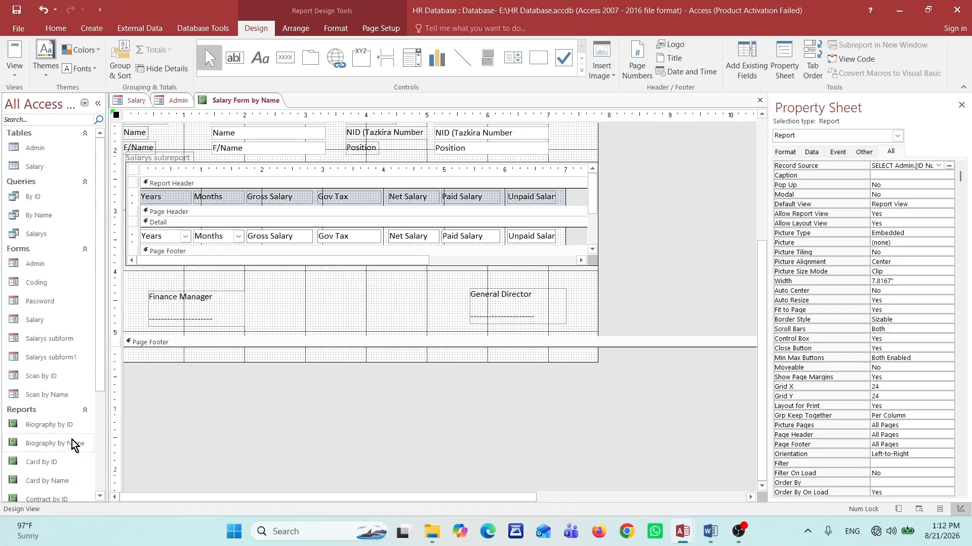
click(42, 236)
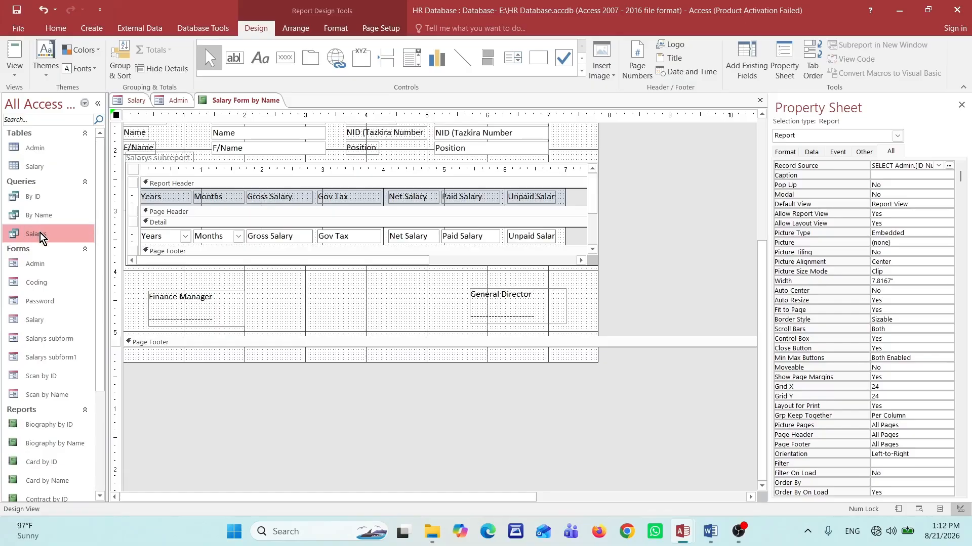
right_click(40, 234)
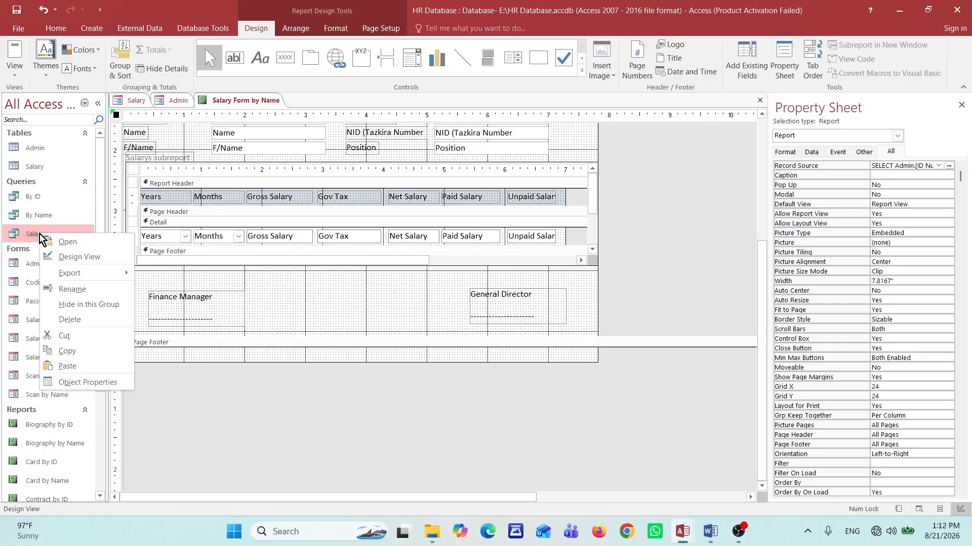
click(69, 354)
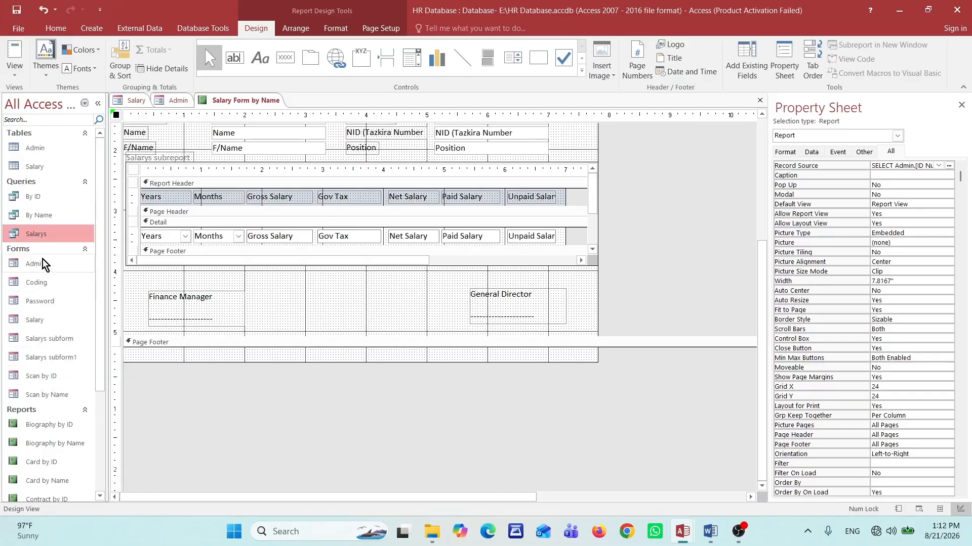
right_click(44, 228)
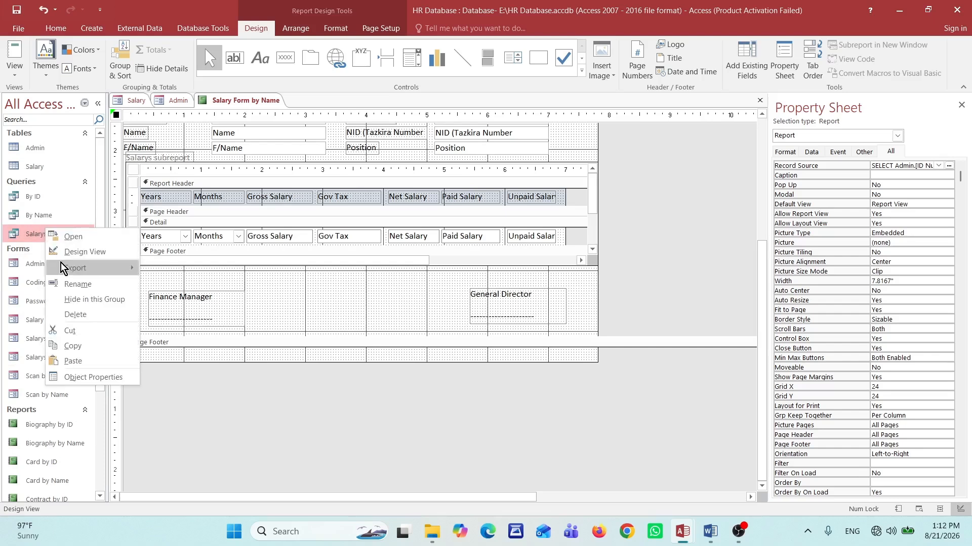
click(81, 346)
key(ctrl+v)
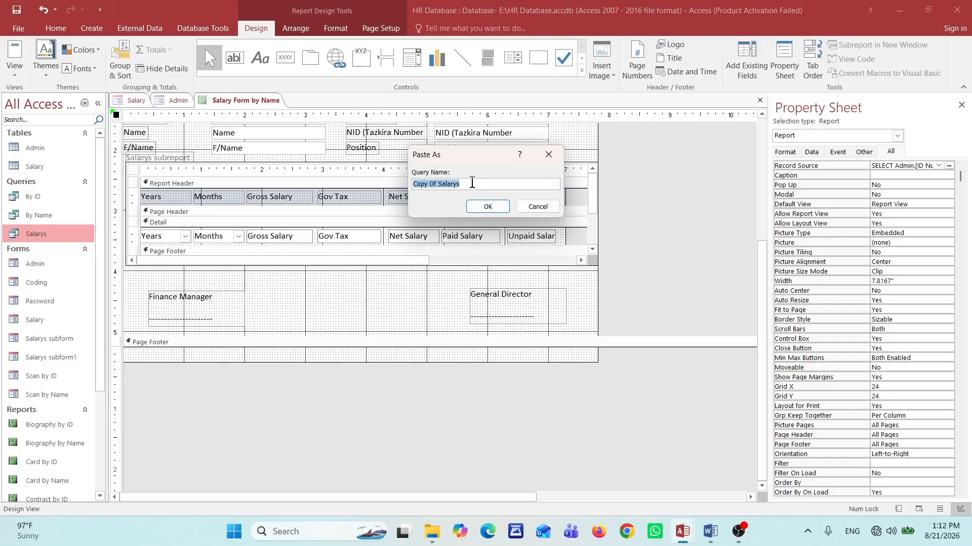
text(Salayry by Dat)
key(BackSpace)
key(BackSpace)
key(BackSpace)
text(Year and Month)
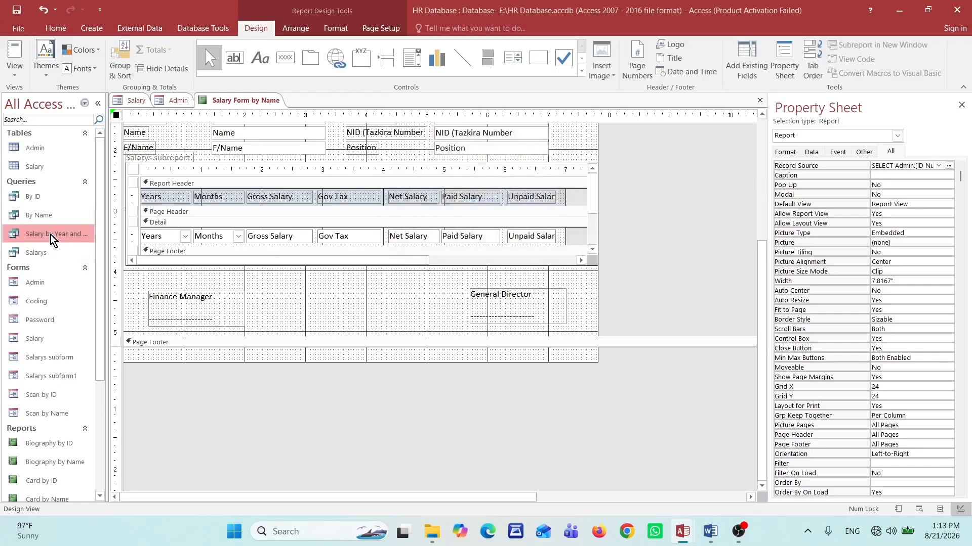
Step: In the design of the Salary by Year and Month query, set the criteria to [Open by Year] for Years and [Open by Month] for Months
right_click(51, 234)
click(81, 255)
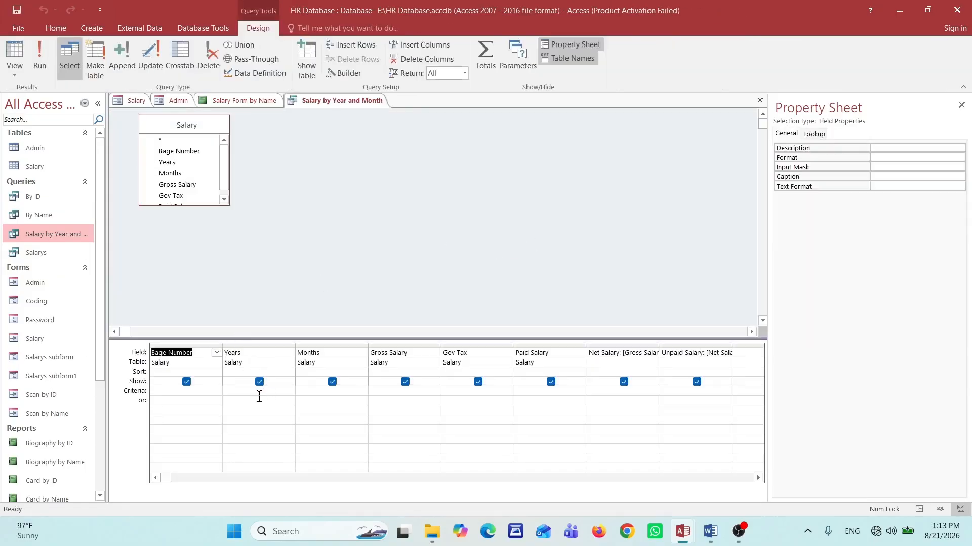
click(241, 393)
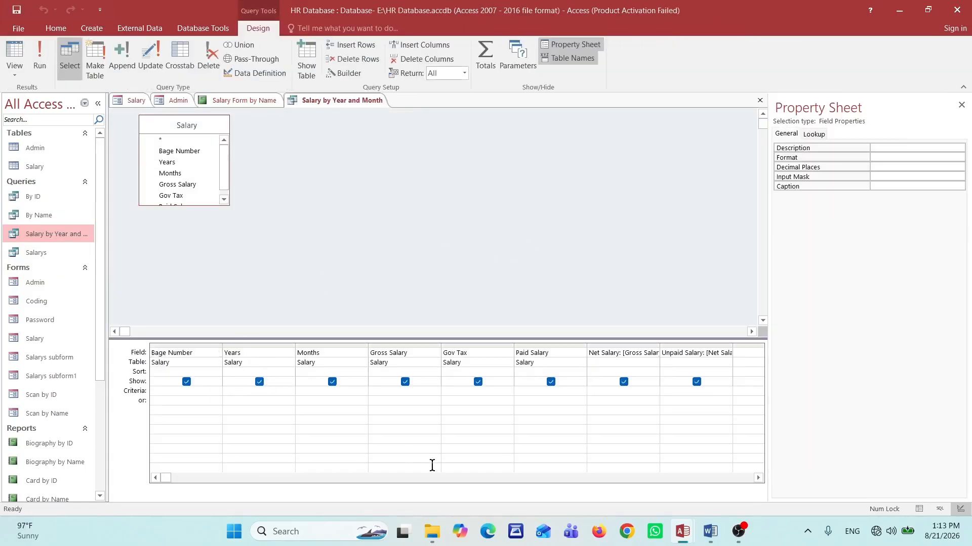
text([Open by Year])
click(308, 391)
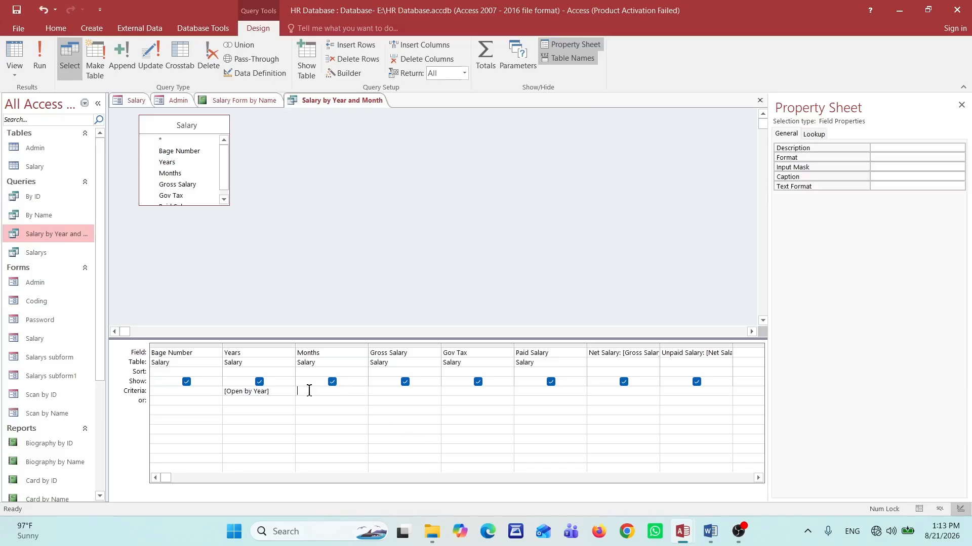
text([Open by Month)
key(Escape)
click(332, 416)
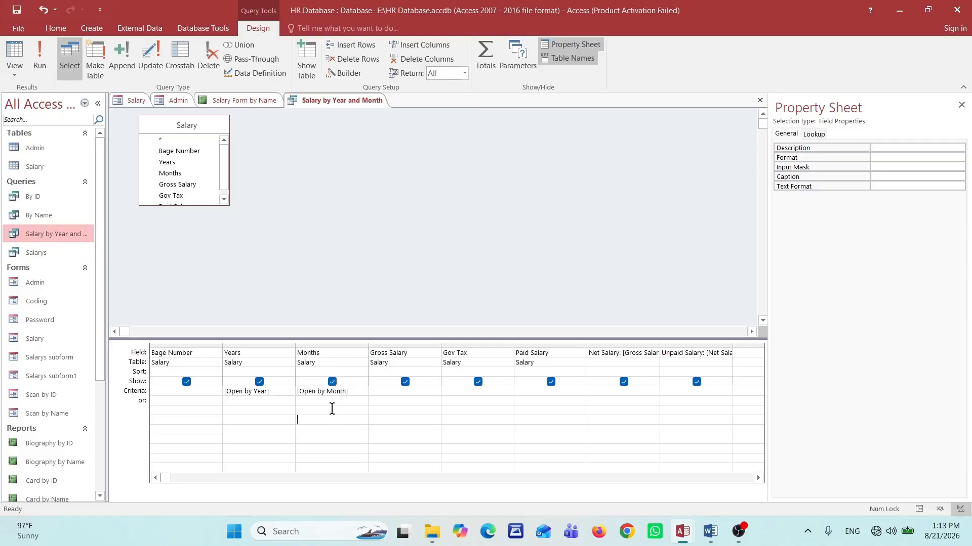
Step: Close the Salary by Year and Month query with its changes saved, and close the Salary Form by Name report
right_click(365, 105)
click(392, 120)
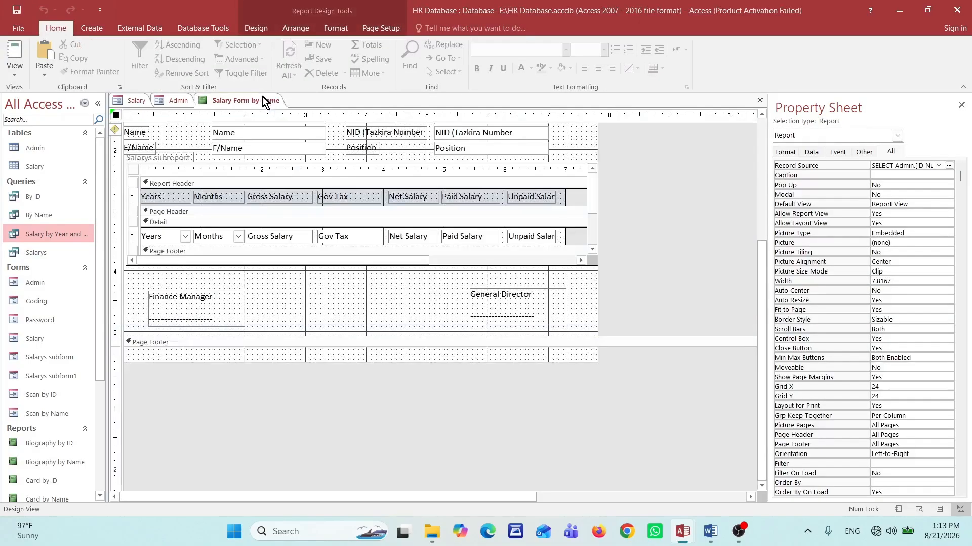
right_click(266, 101)
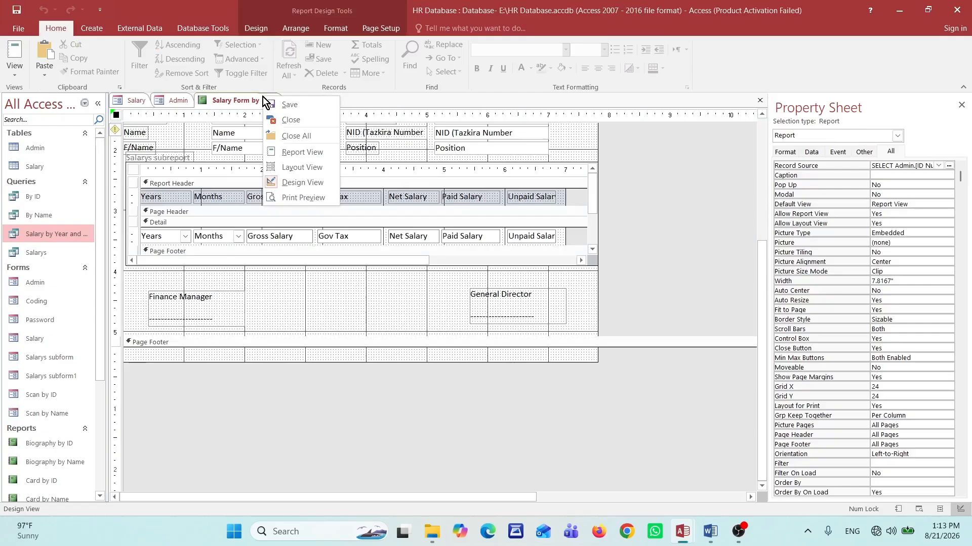
click(291, 121)
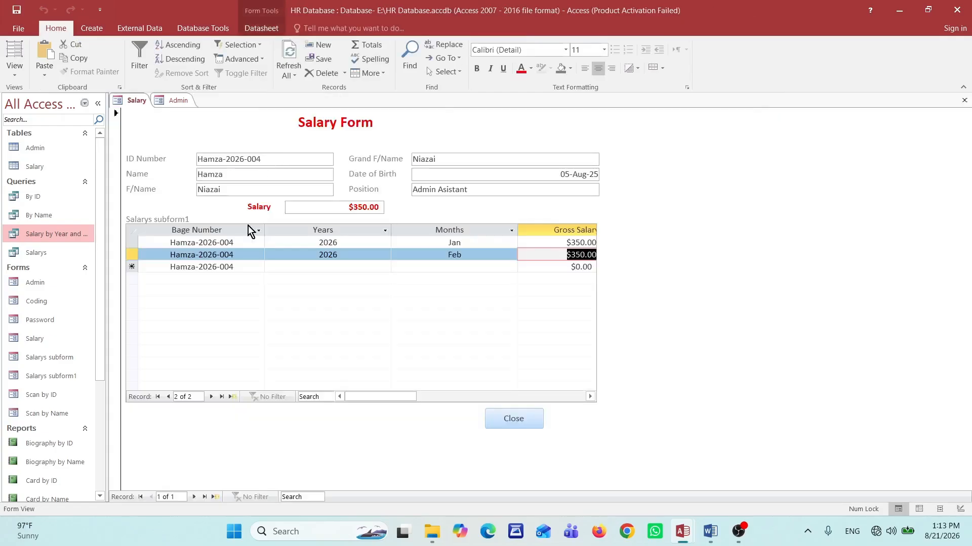
Step: Test the Salary by Year and Month query with year 2026 and month Jan, and close its results
double_click(54, 238)
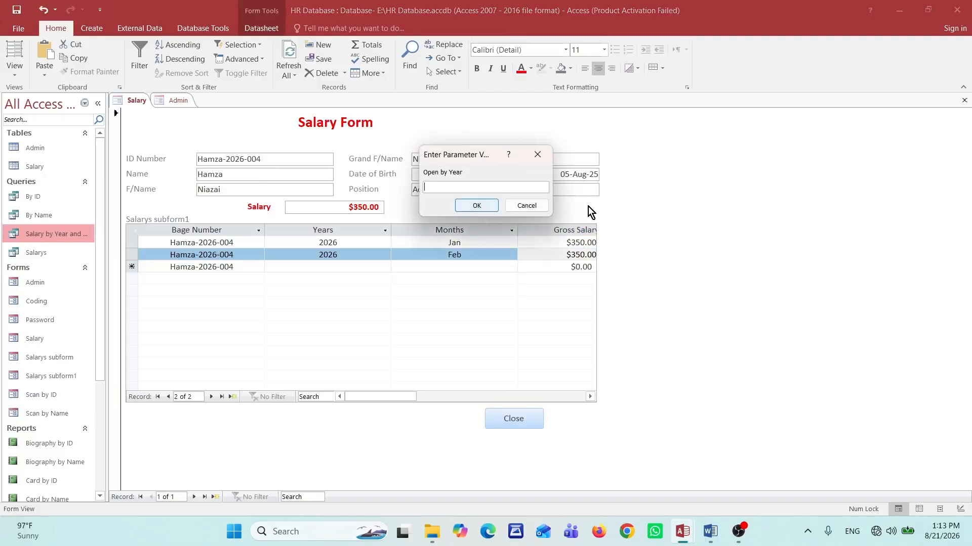
text(2026)
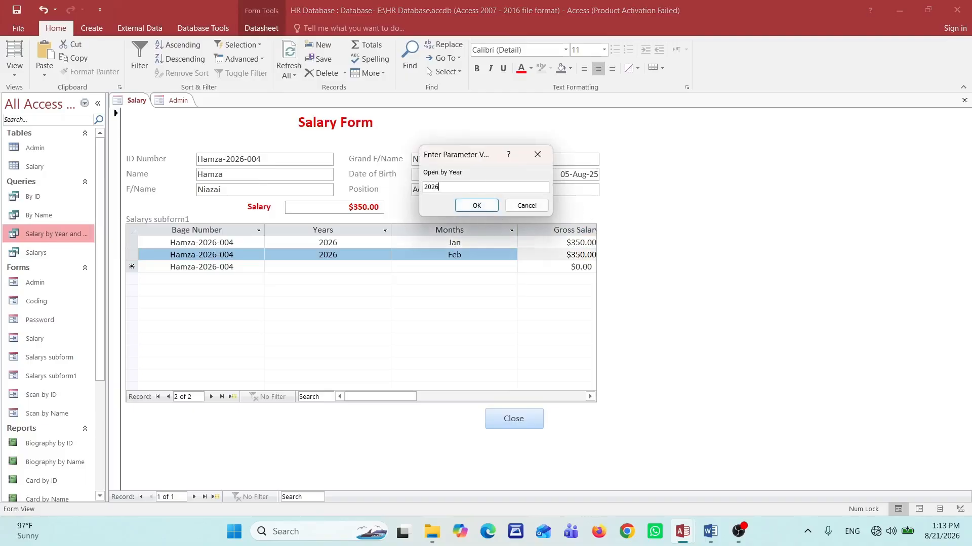
click(477, 206)
text(Jan)
click(491, 205)
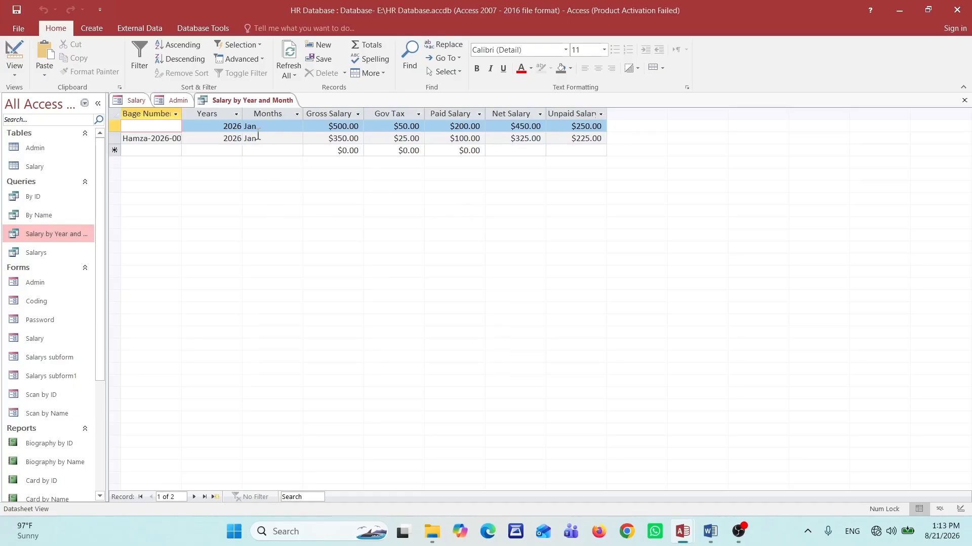
right_click(273, 102)
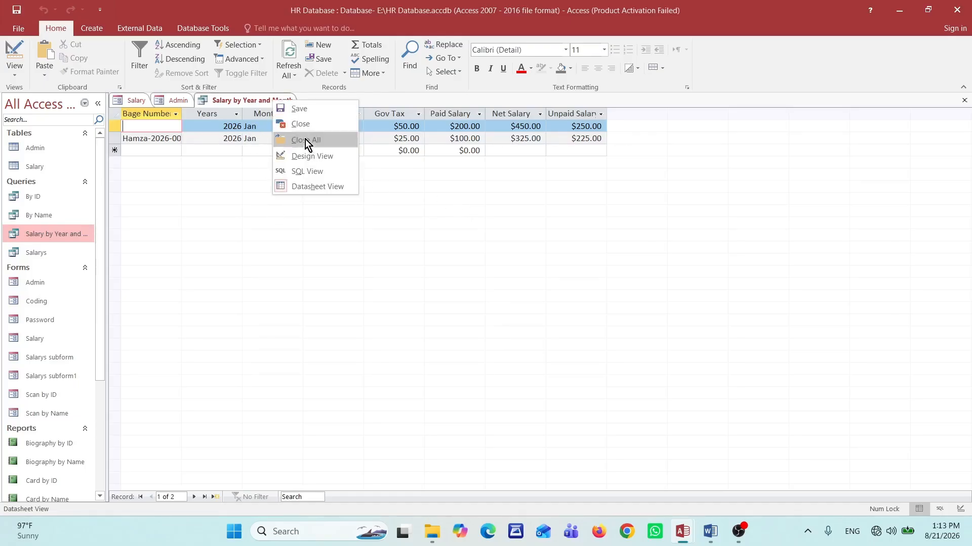
click(301, 124)
Step: Open the Salary Form by ID report in Design View and set its record source to By ID
scroll(48, 377, down, 2)
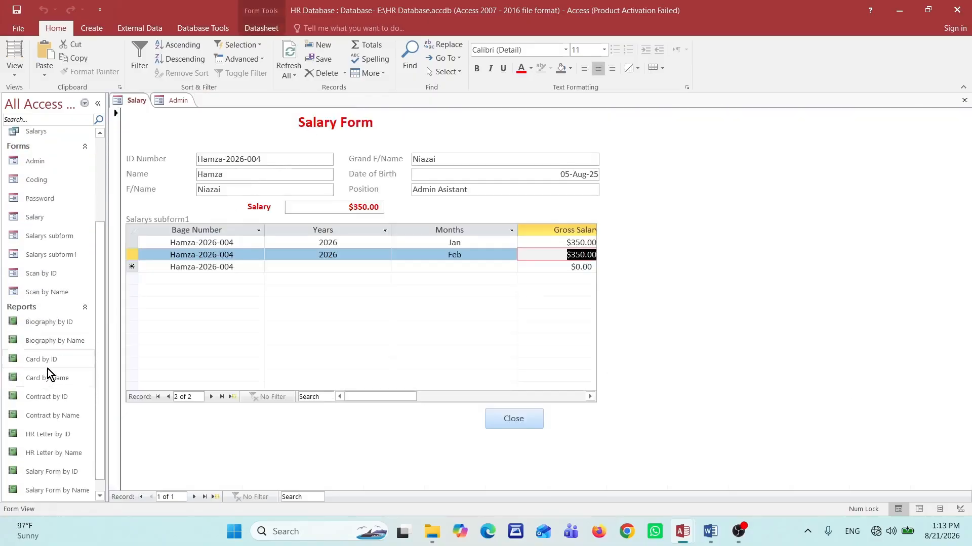
scroll(48, 377, up, 3)
scroll(78, 325, down, 4)
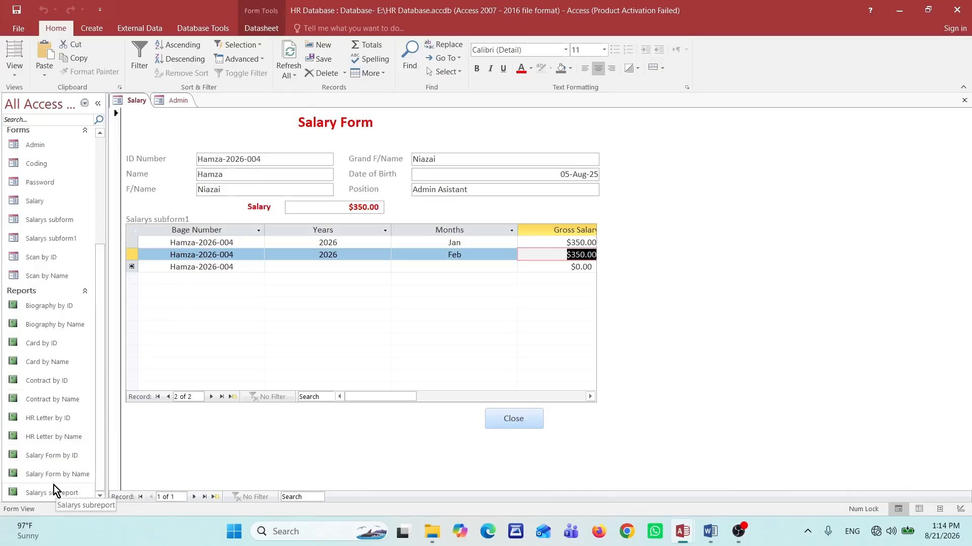
click(66, 478)
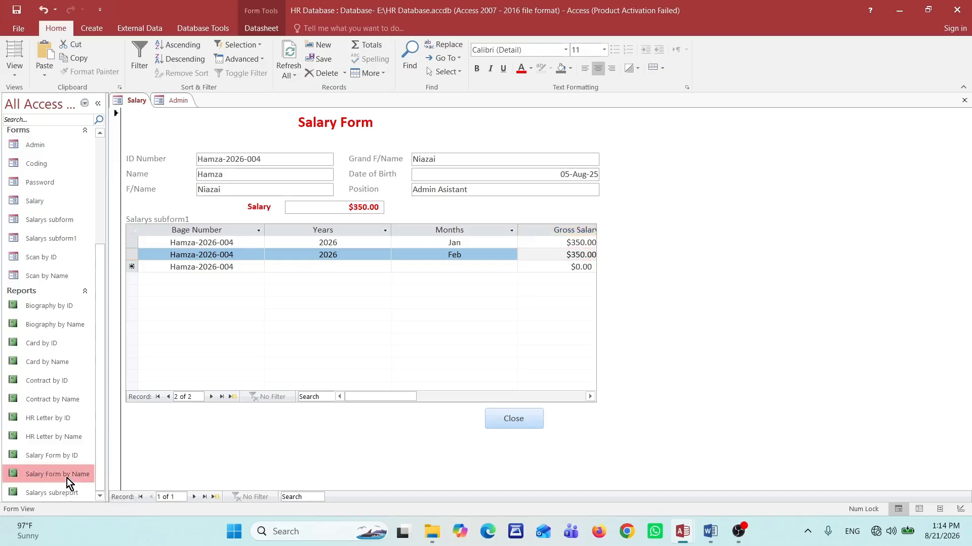
click(66, 458)
right_click(66, 458)
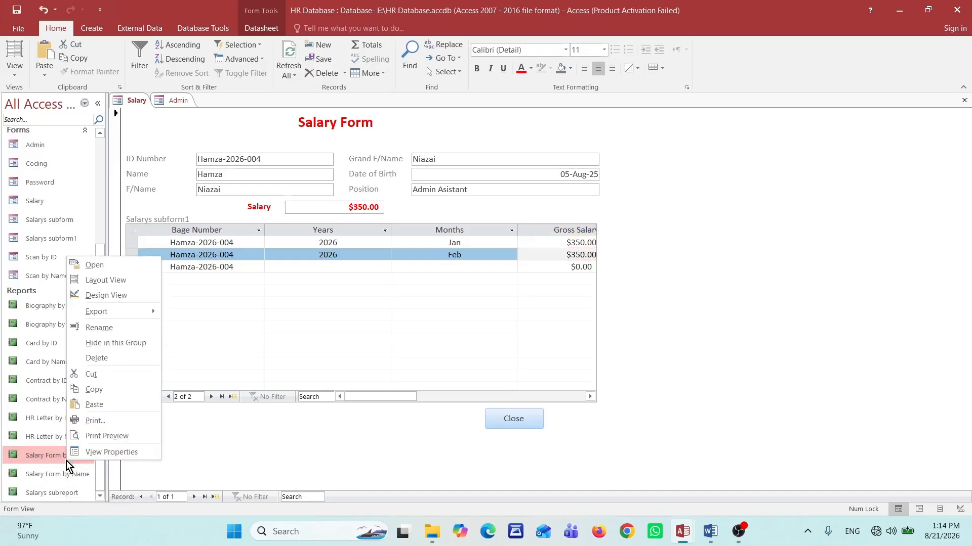
click(106, 295)
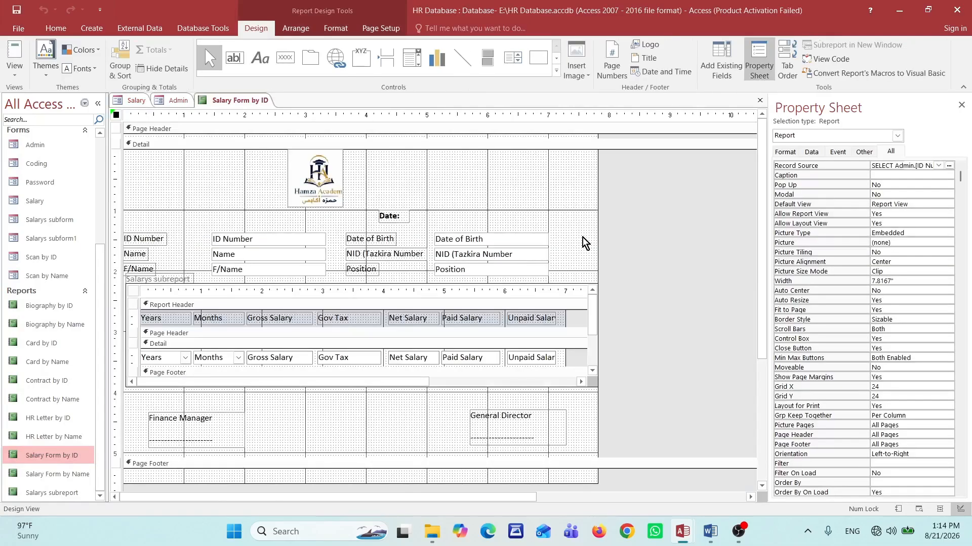
click(503, 205)
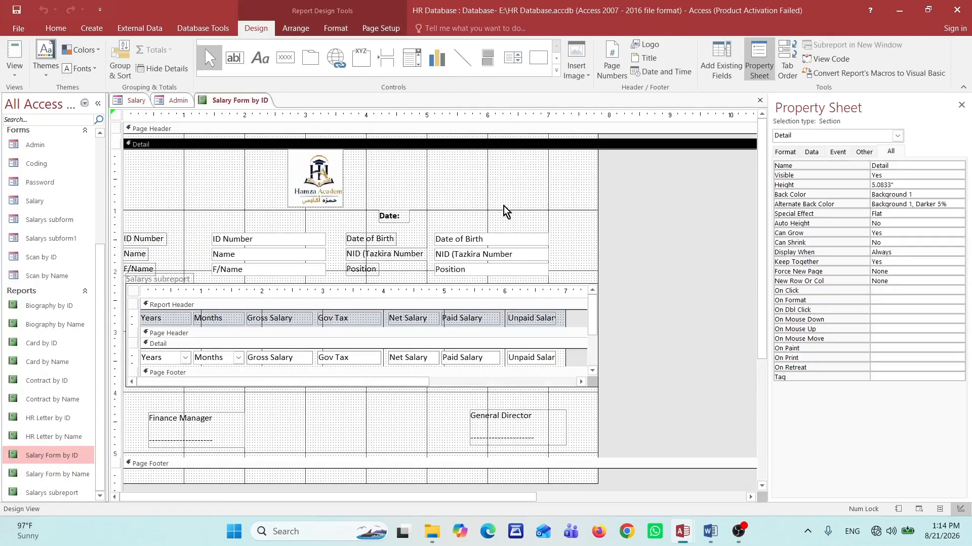
click(621, 200)
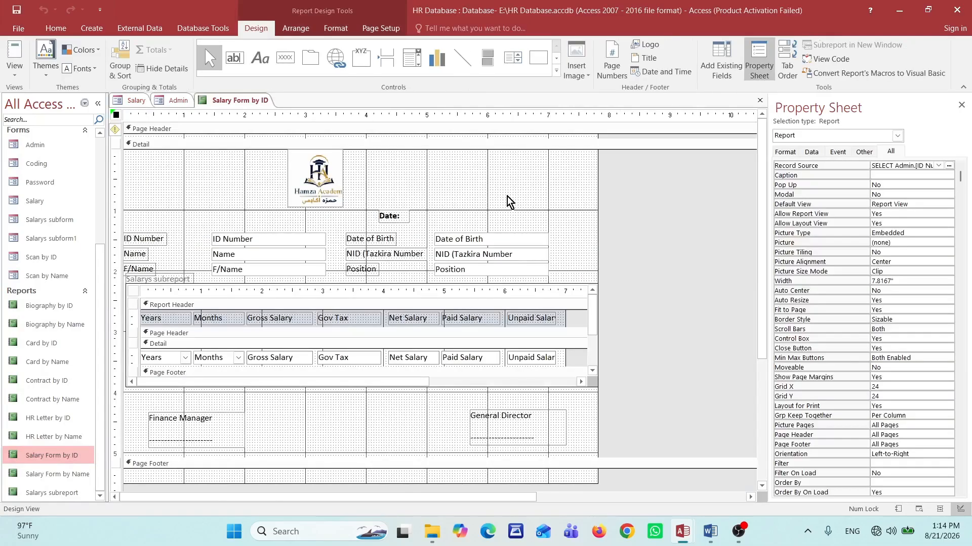
click(938, 170)
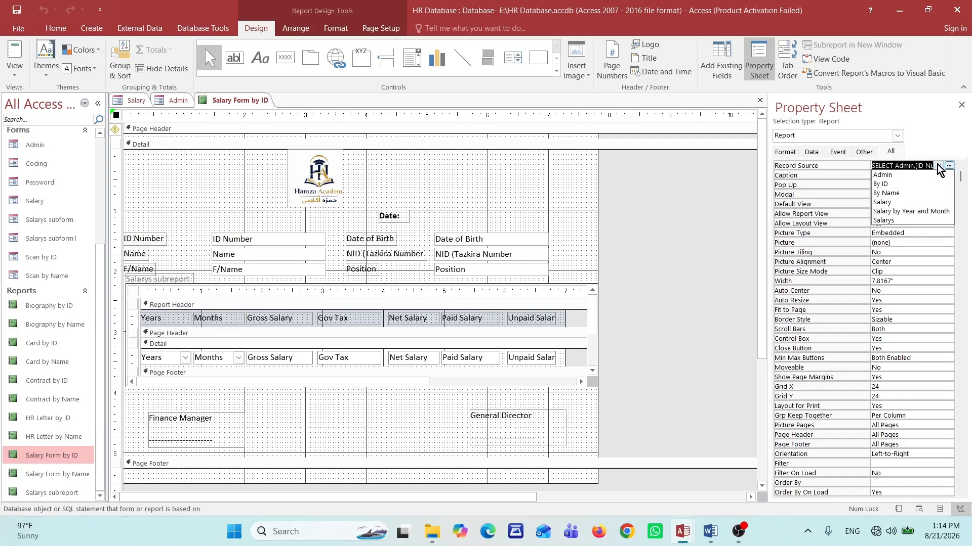
click(899, 187)
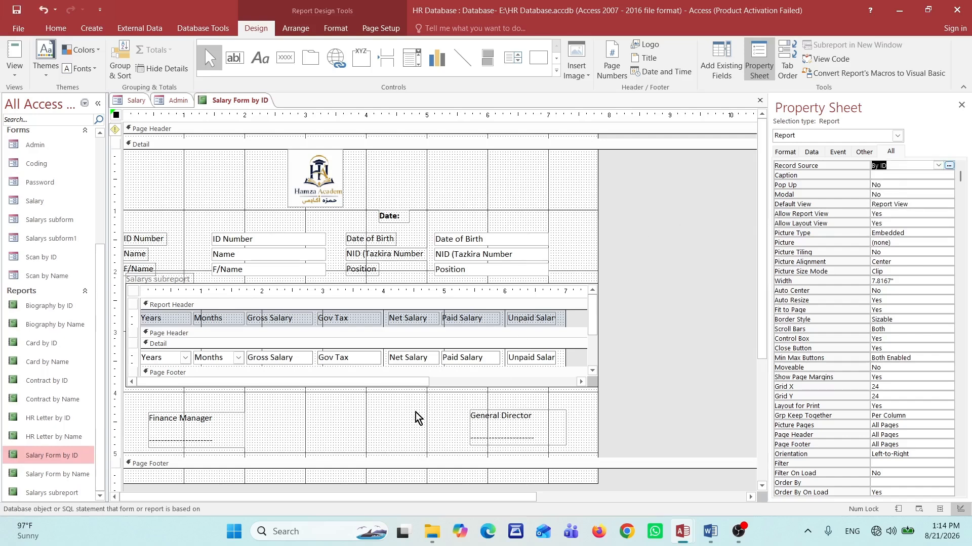
Step: Set the record source of the Salarys subreport inside the Salary Form by ID report to Salary by Year and Month
click(578, 323)
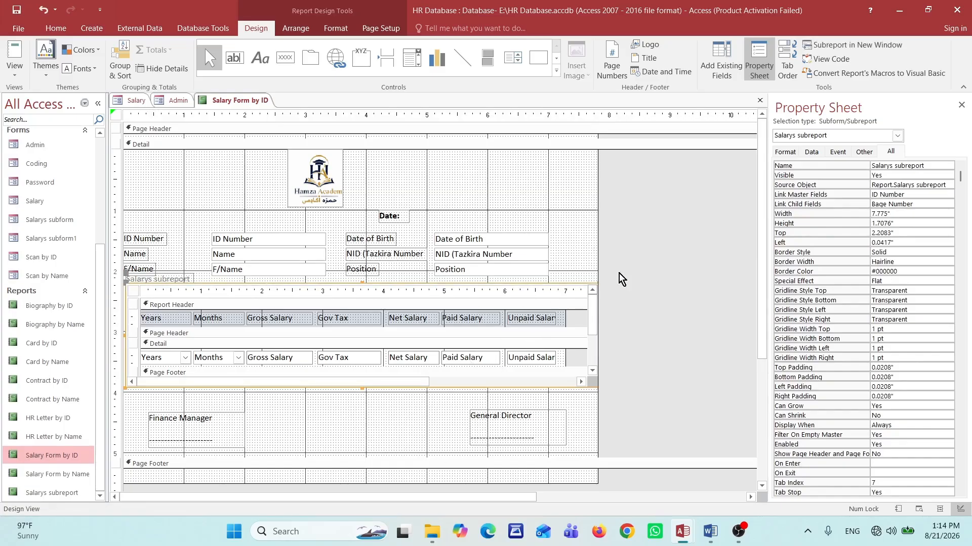
click(942, 165)
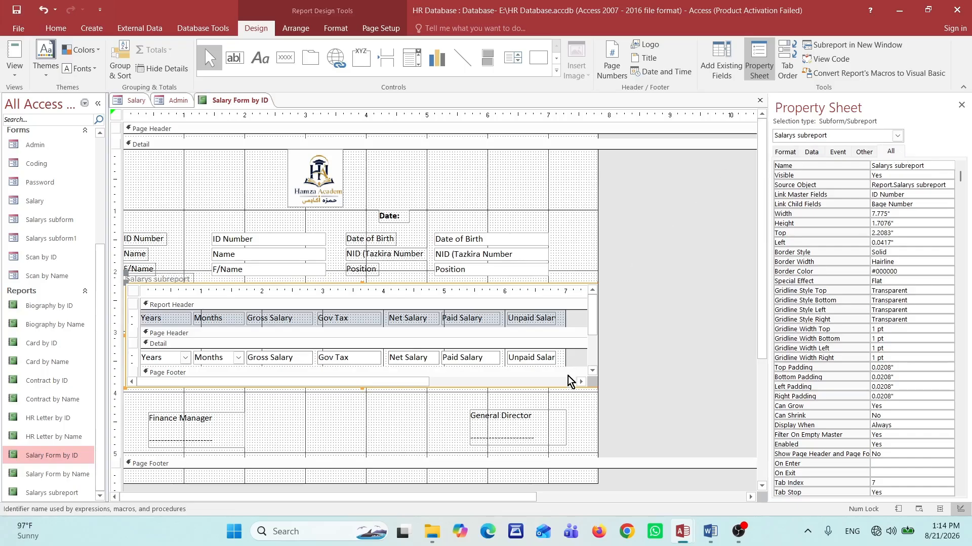
drag(375, 383, 436, 386)
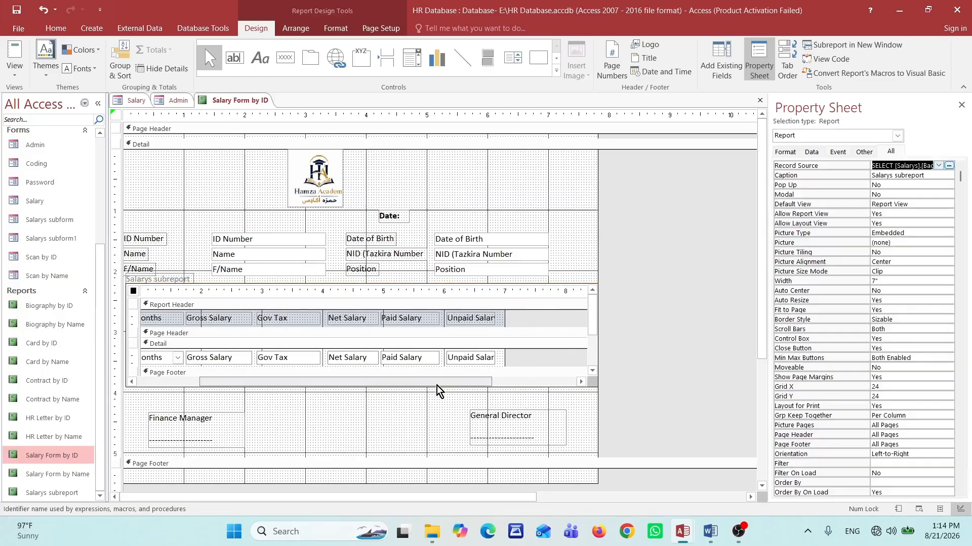
click(499, 360)
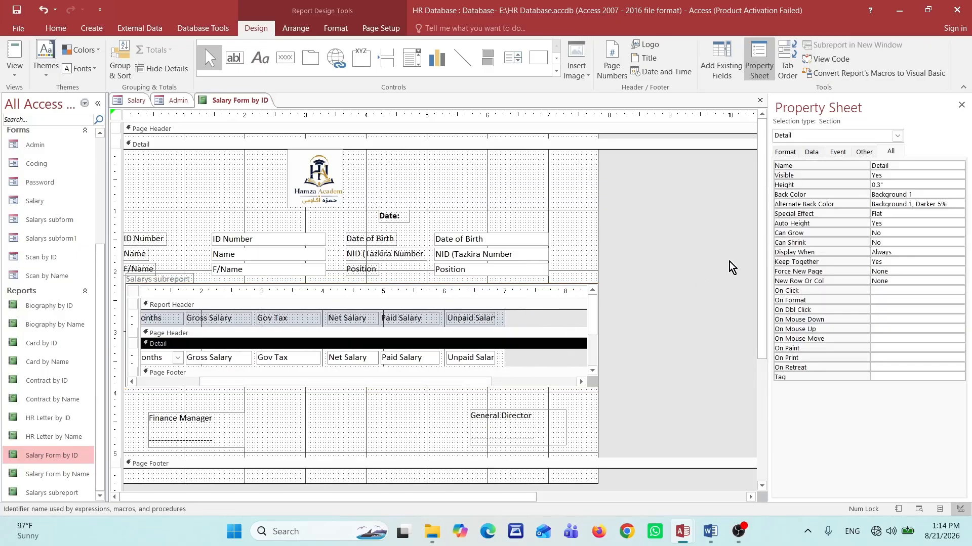
click(502, 355)
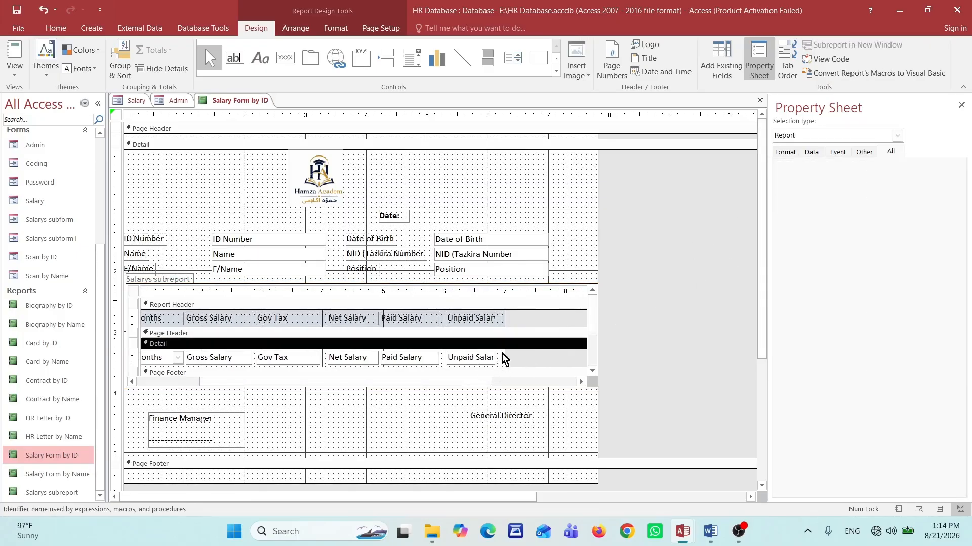
click(502, 355)
click(502, 355)
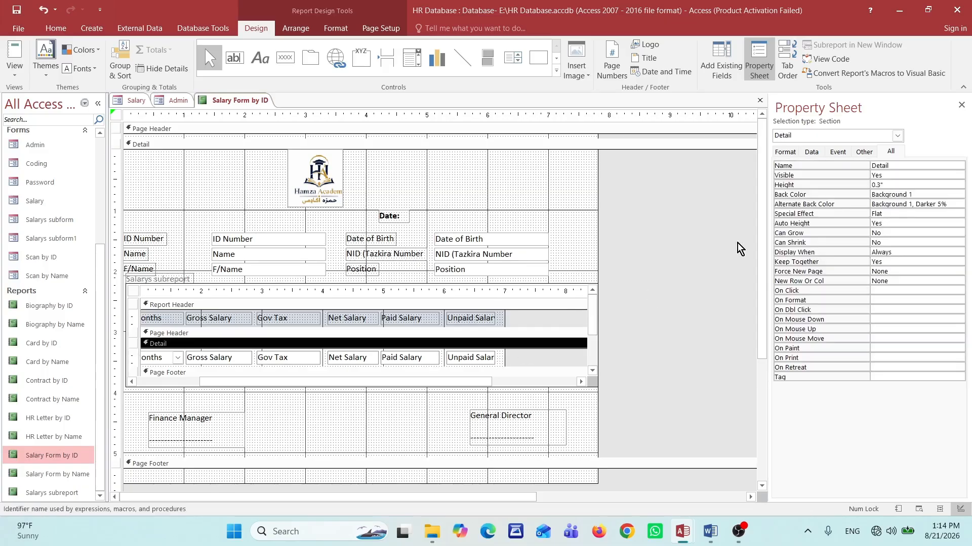
click(552, 357)
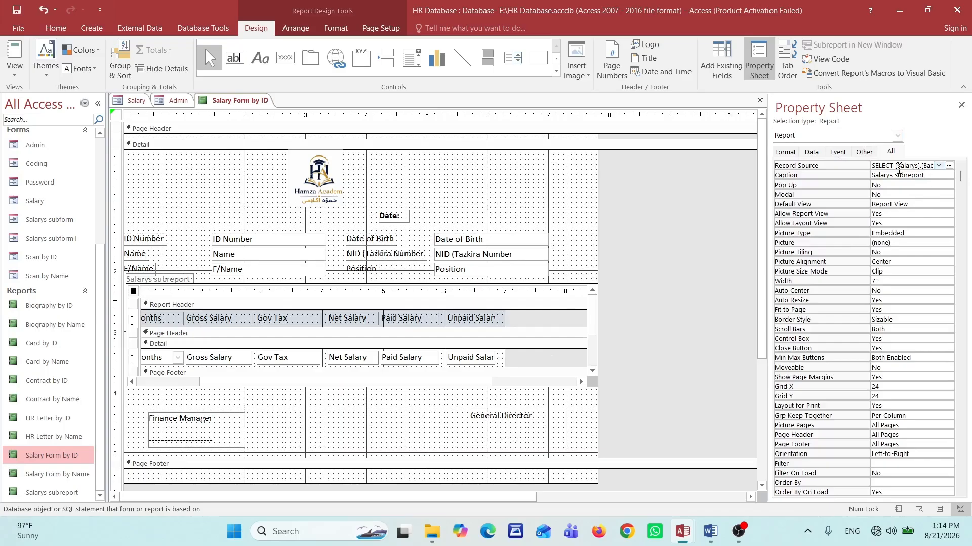
click(940, 169)
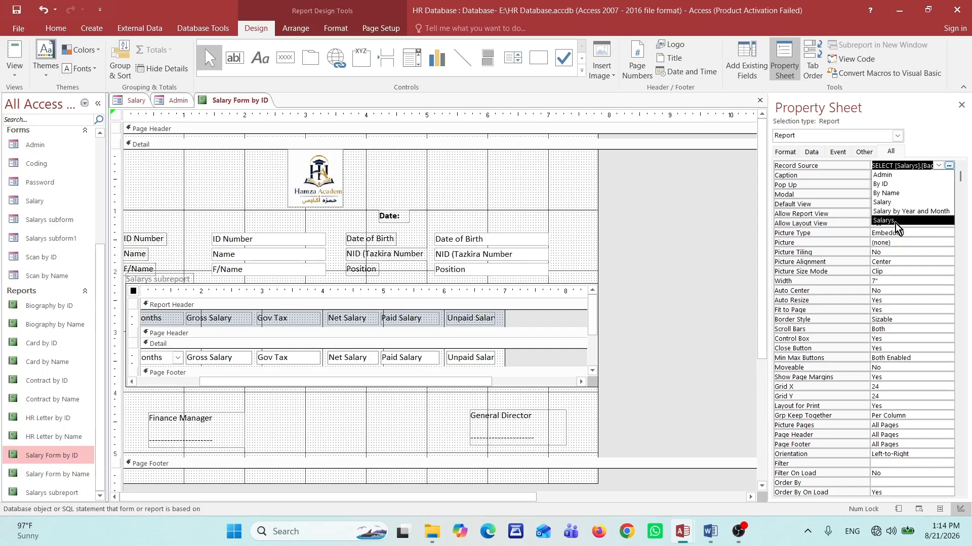
click(909, 213)
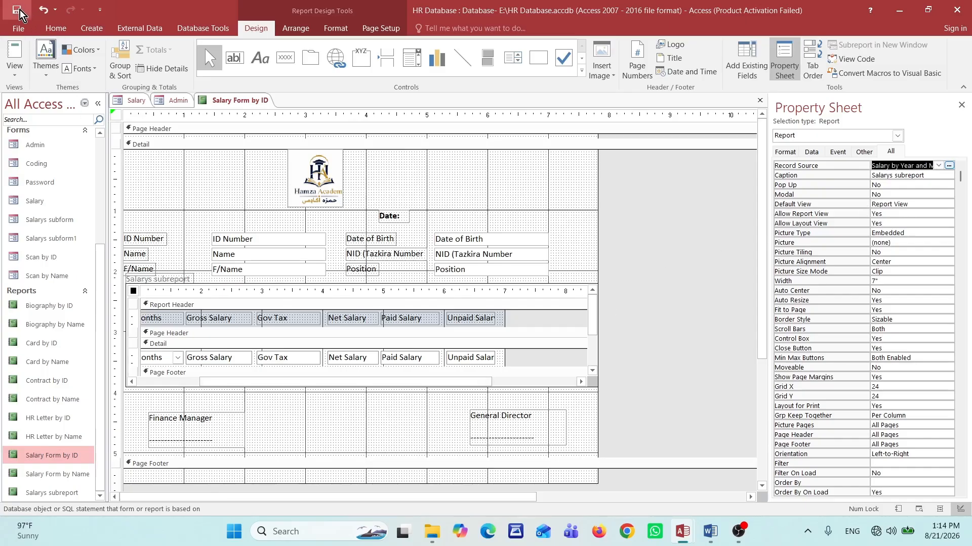
Step: Open the Salary Form by Name report in Design View and set its record source to By Name
right_click(50, 477)
click(75, 315)
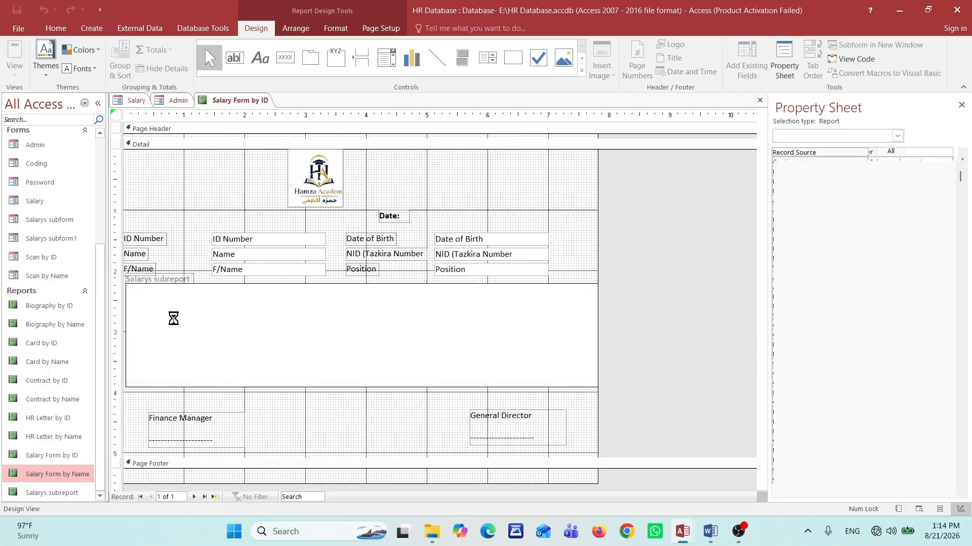
click(559, 186)
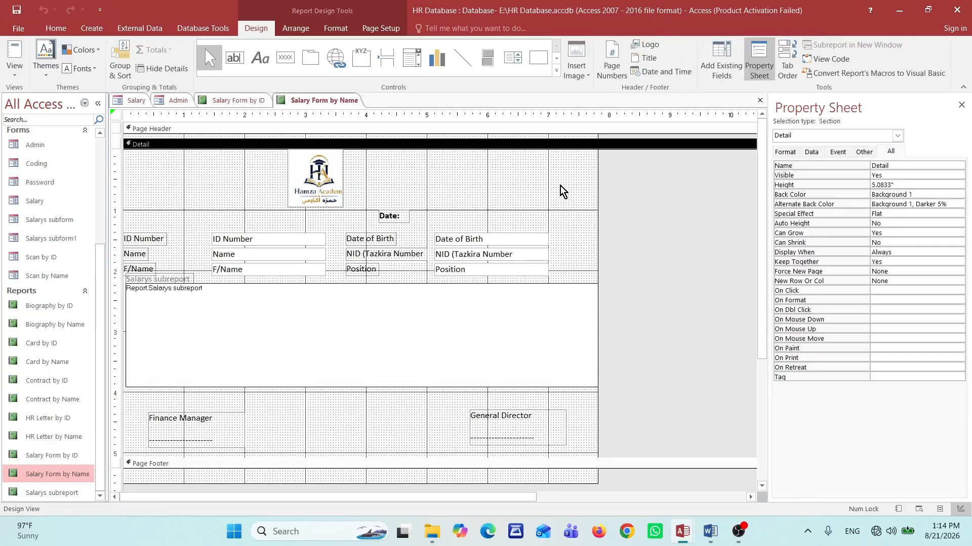
click(671, 189)
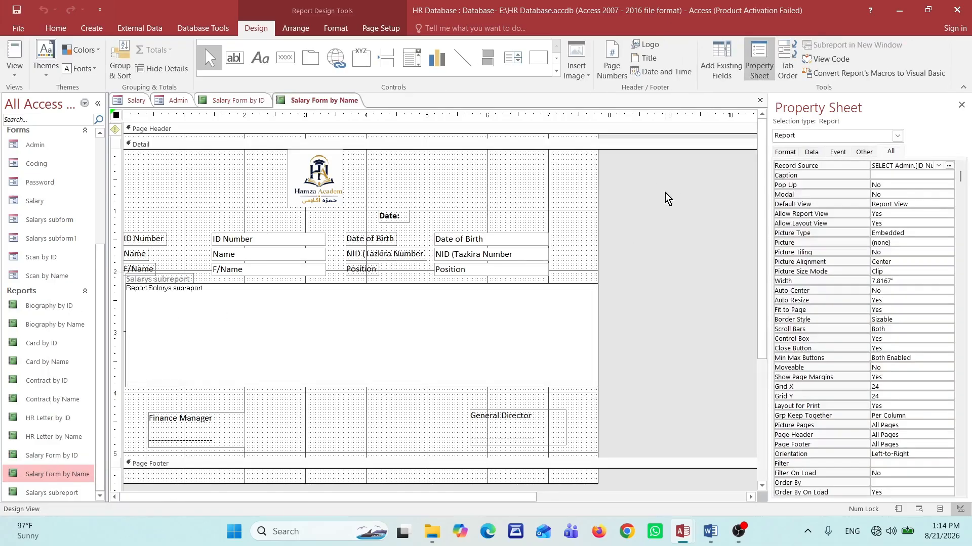
click(938, 166)
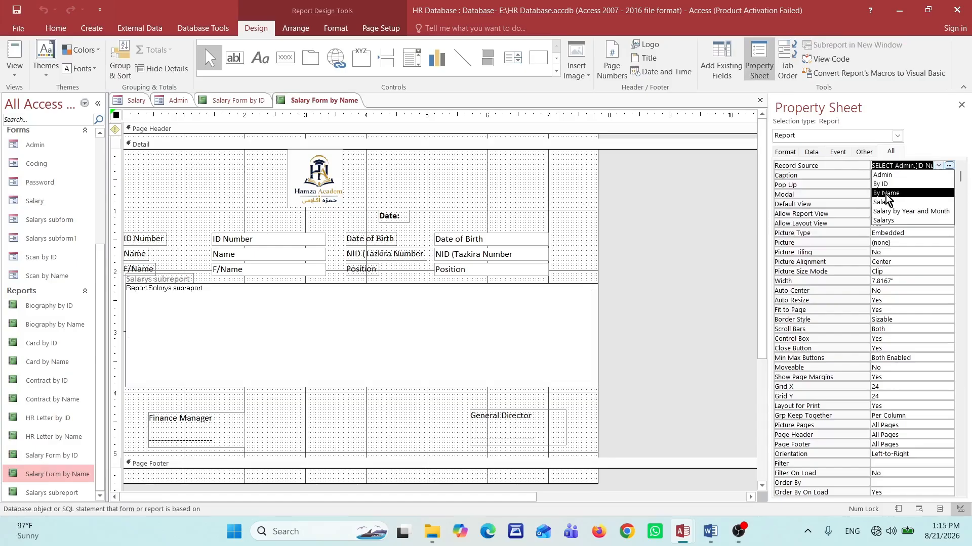
click(885, 192)
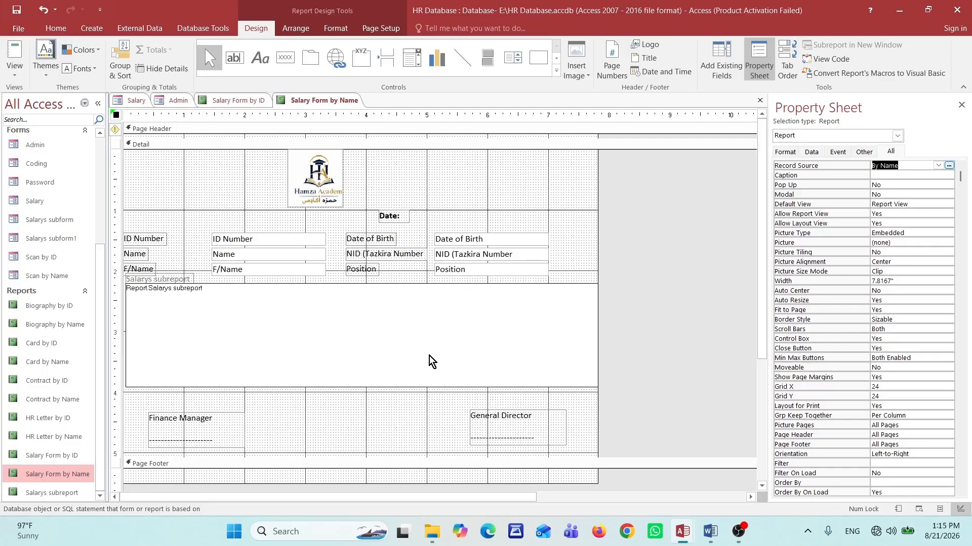
scroll(429, 356, down, 3)
scroll(429, 356, up, 3)
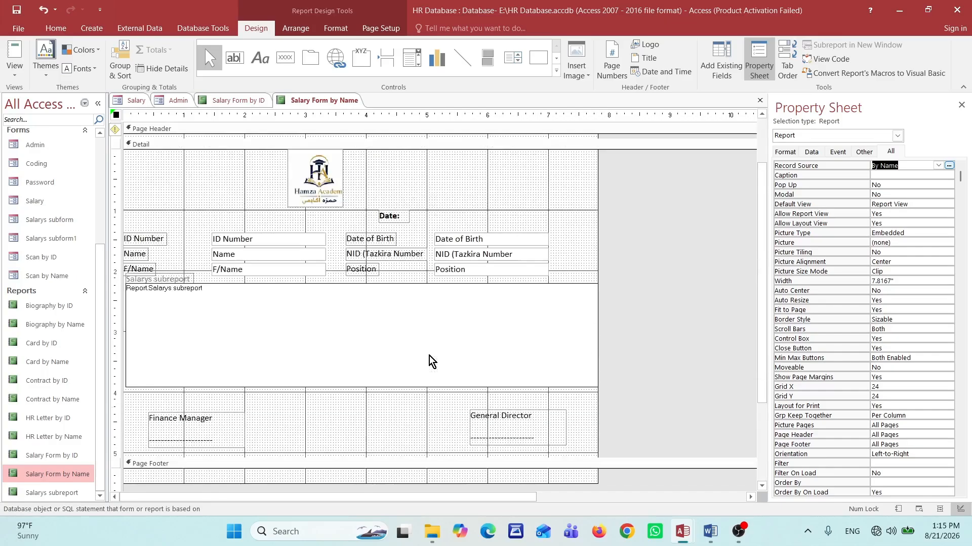
Step: Delete the Salarys subreport and draw a new subreport about 7.67 by 2 inches in its place, using existing tables and queries
click(373, 317)
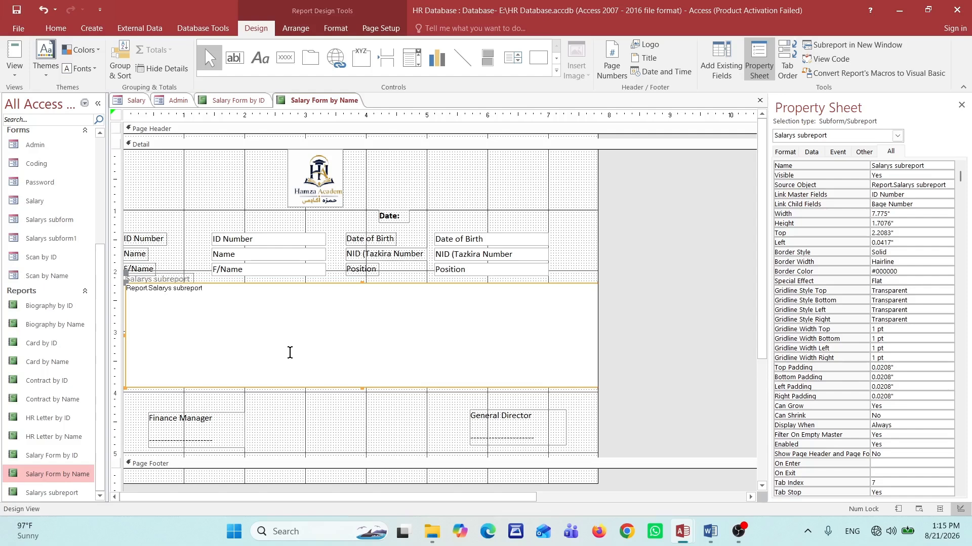
key(Delete)
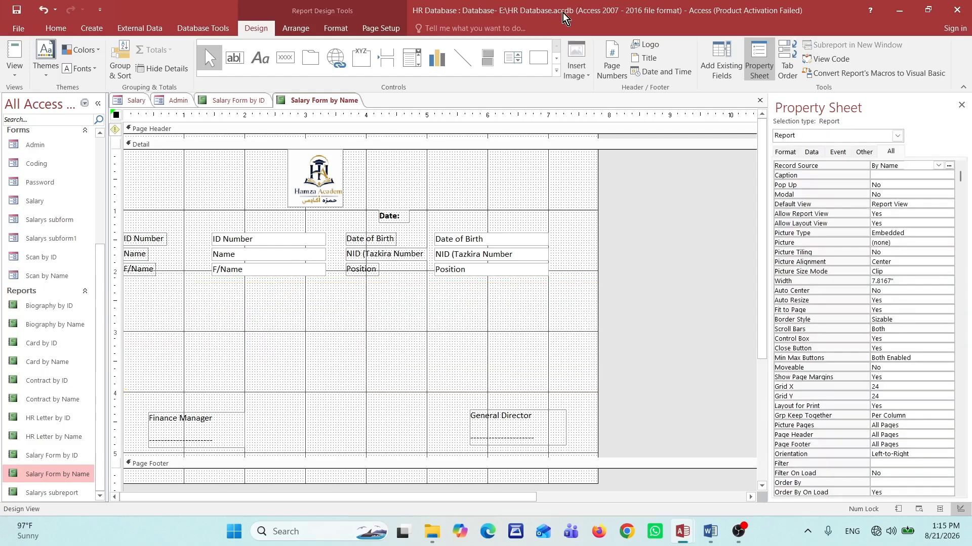
click(557, 71)
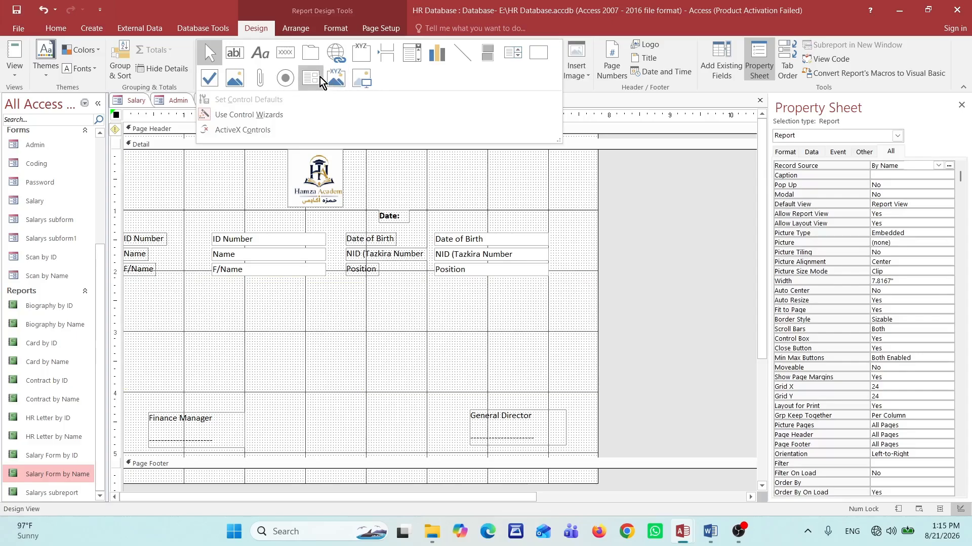
click(319, 77)
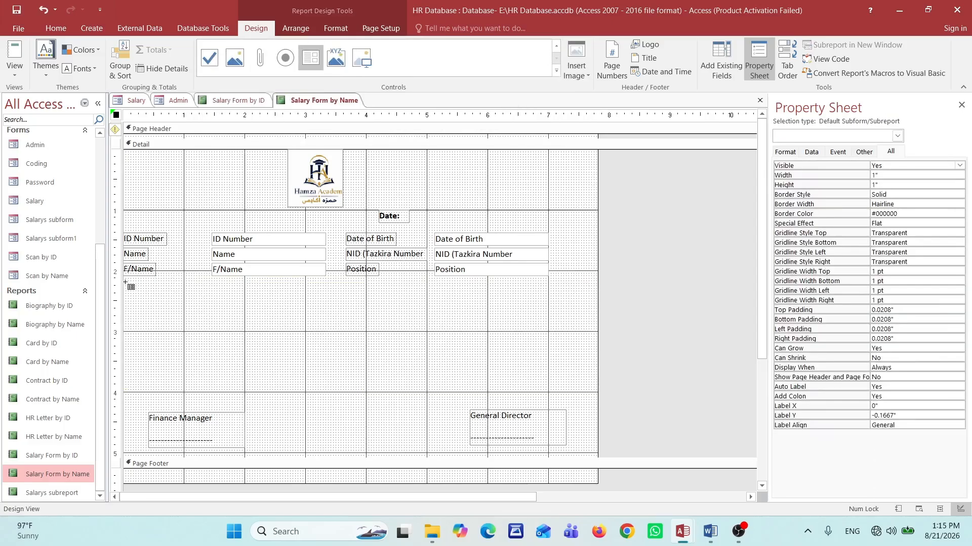
drag(127, 282, 591, 403)
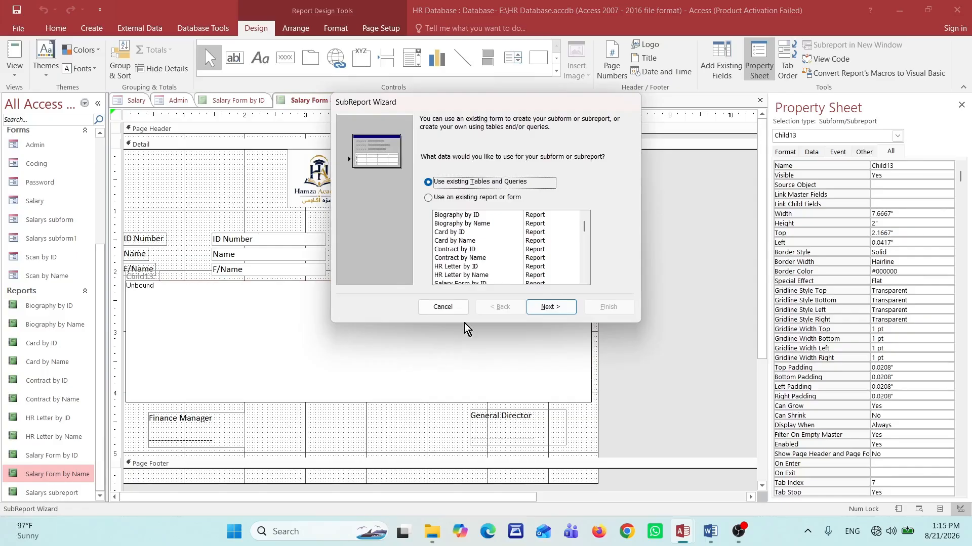
click(547, 307)
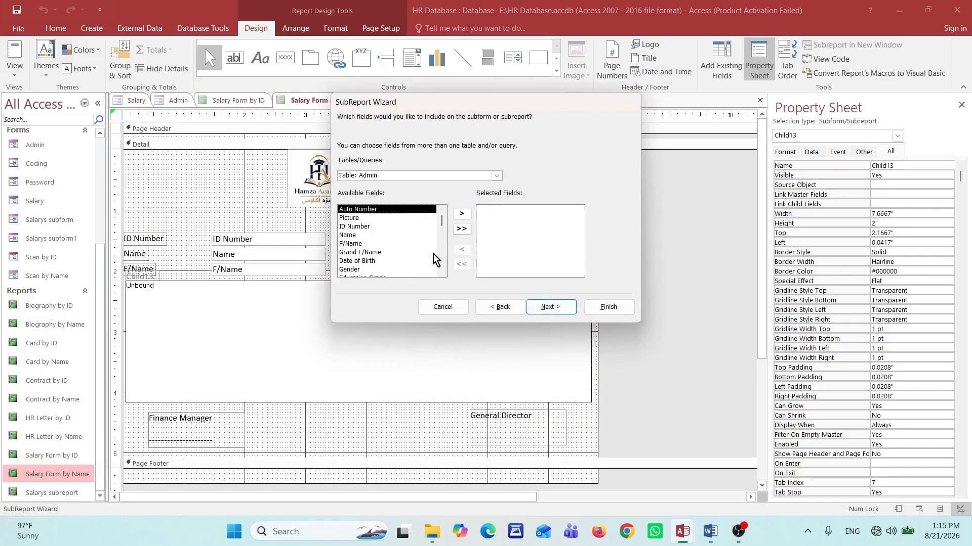
click(461, 214)
click(461, 214)
click(461, 214)
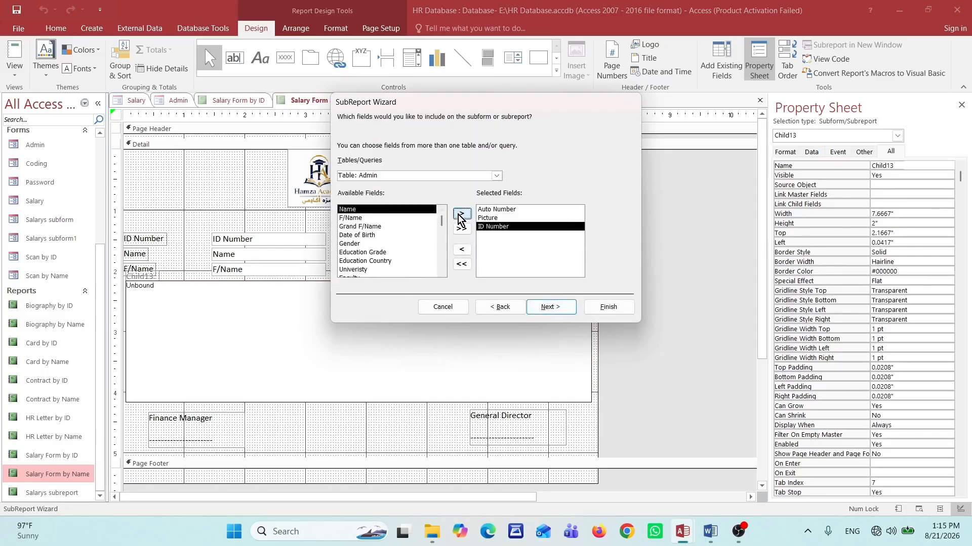
click(461, 263)
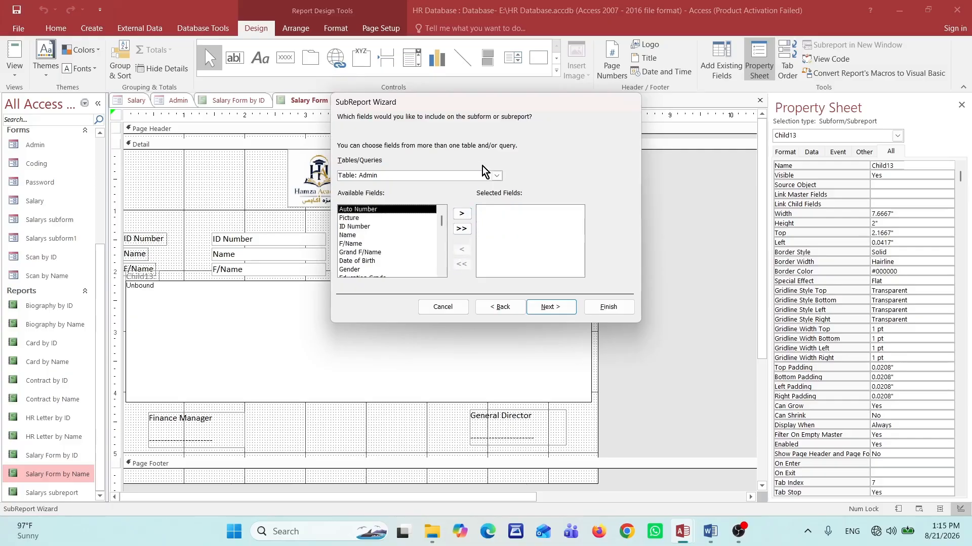
Step: Add Bage Number, Years, Months, Gross Salary, Gov Tax, Net Salary, Paid Salary and Unpaid Salary from the Salary by Year and Month query to the subreport
click(498, 175)
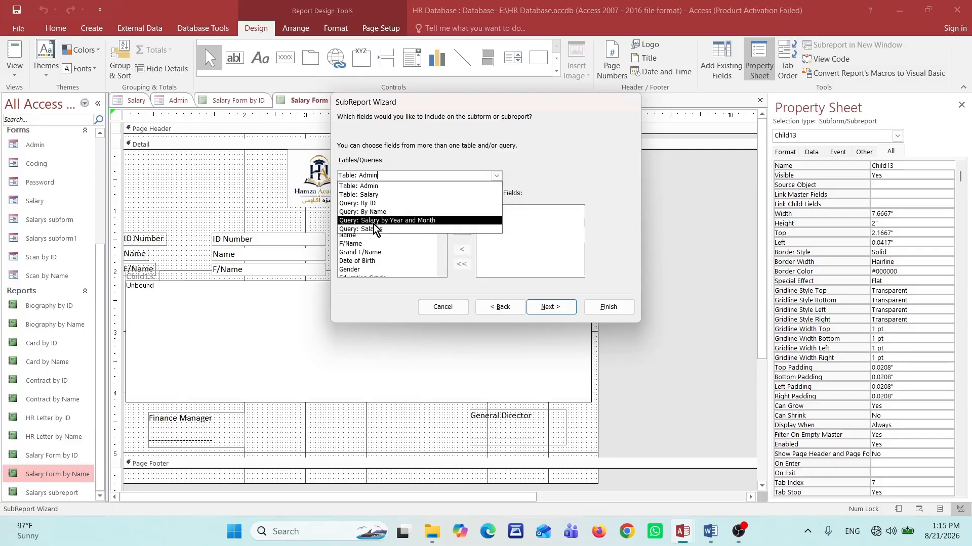
click(408, 222)
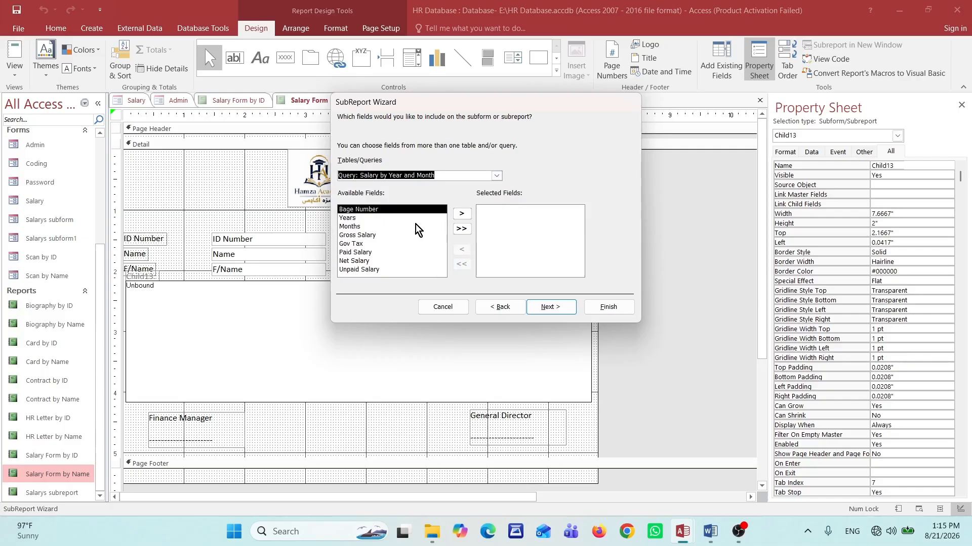
click(462, 215)
click(462, 215)
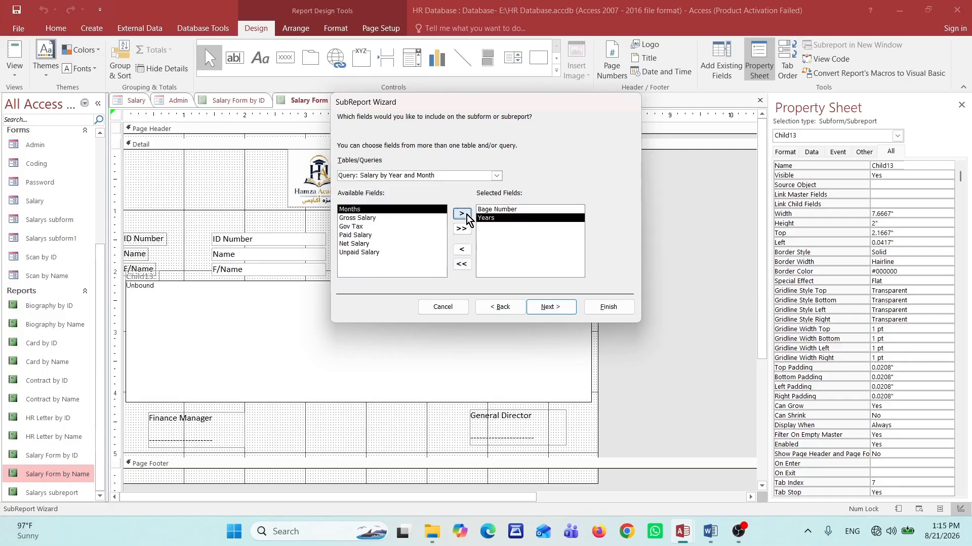
click(462, 215)
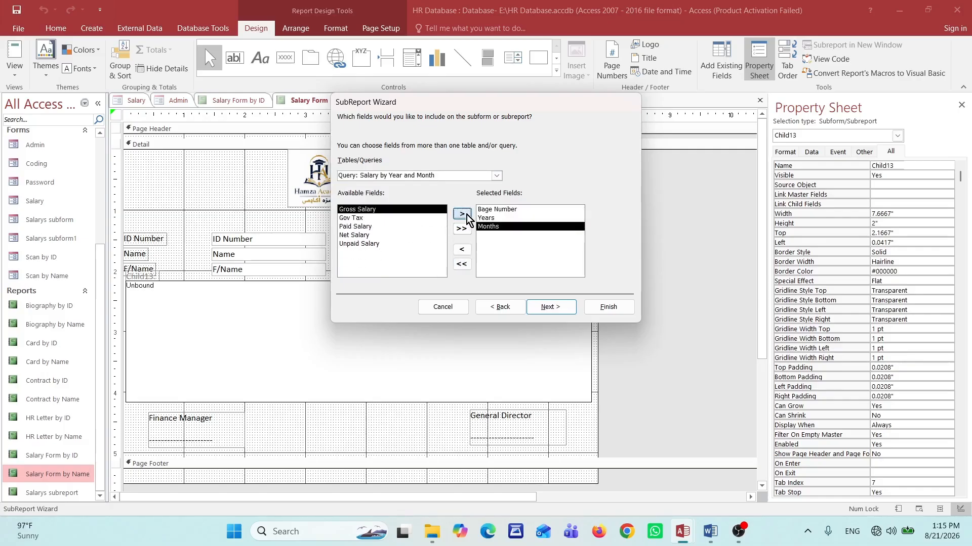
click(462, 215)
click(462, 214)
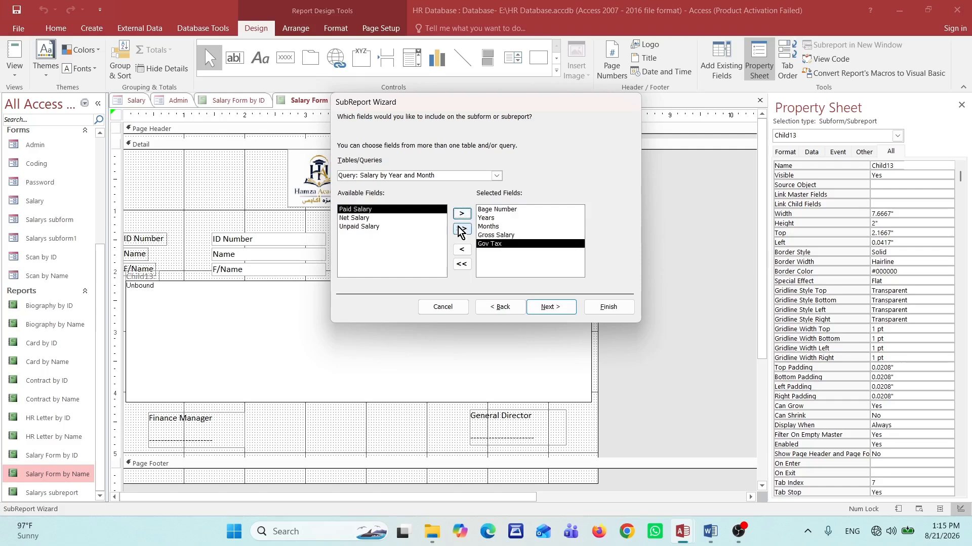
click(376, 218)
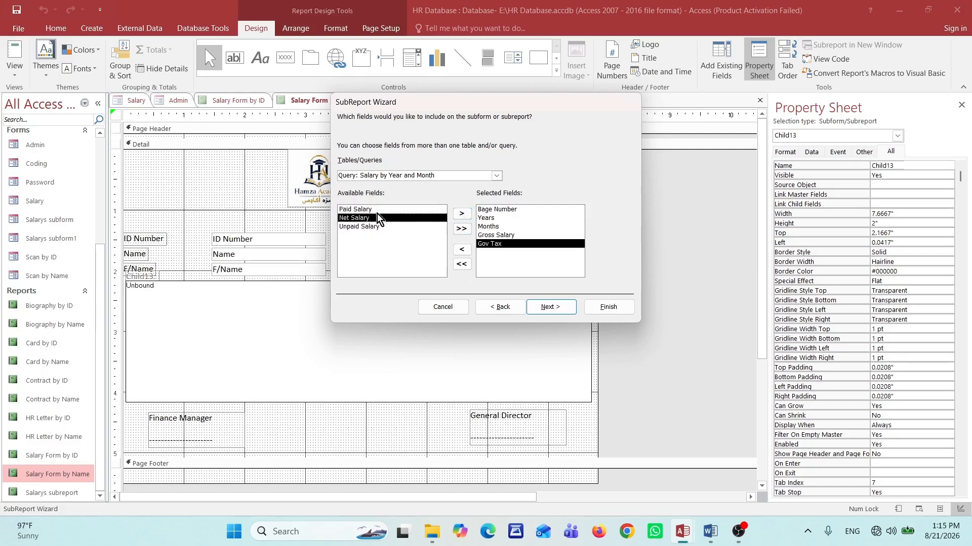
click(462, 214)
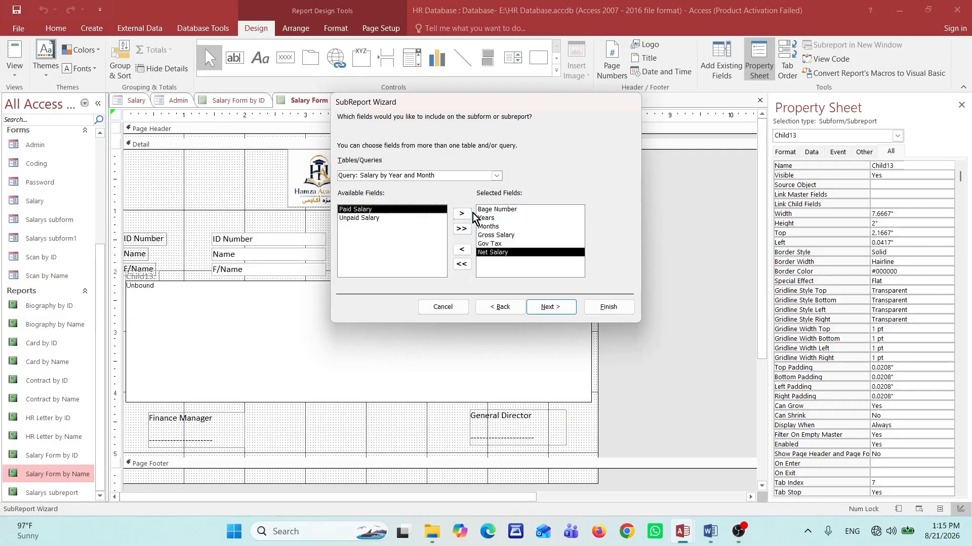
click(460, 214)
click(460, 214)
Step: Link the subreport to By Name through ID Number and finish it with the name Salary by Year and Month subreport
click(547, 306)
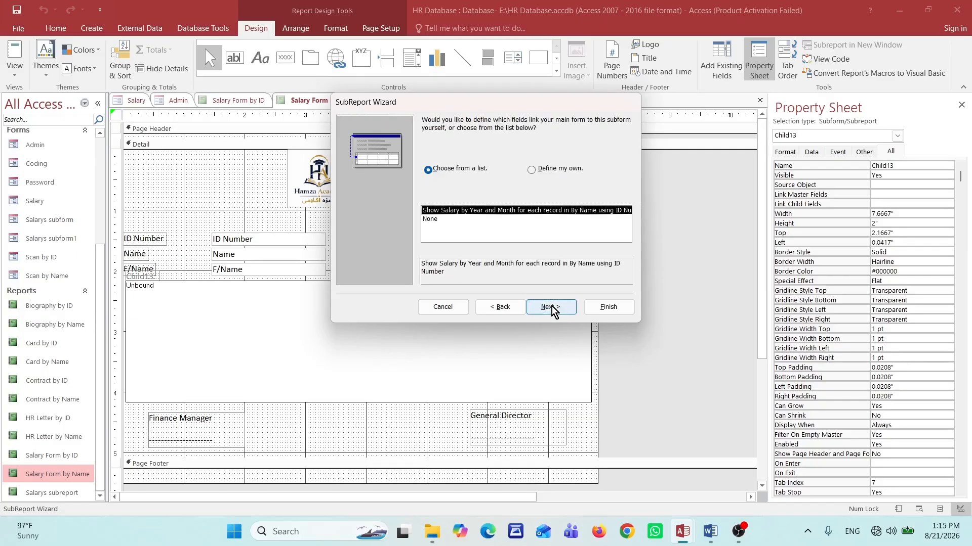
click(549, 307)
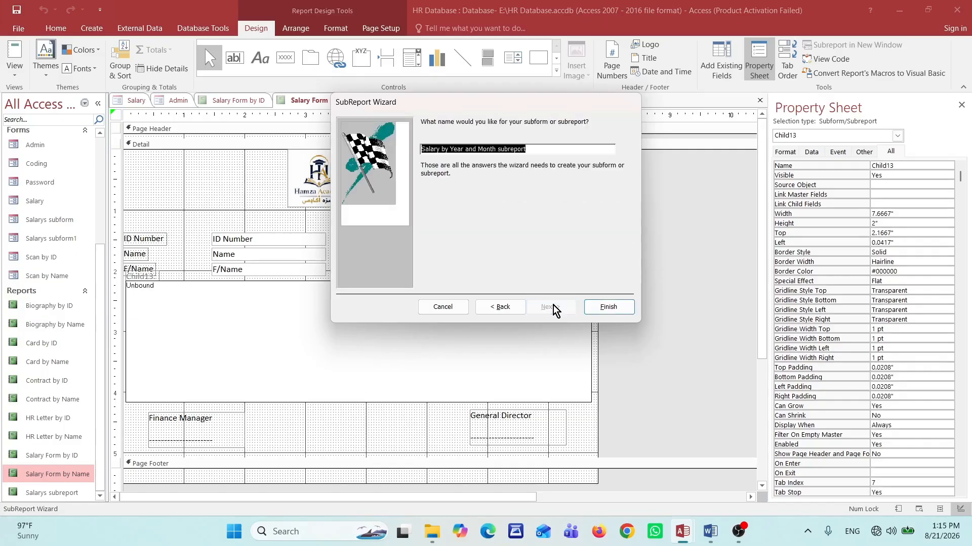
click(602, 309)
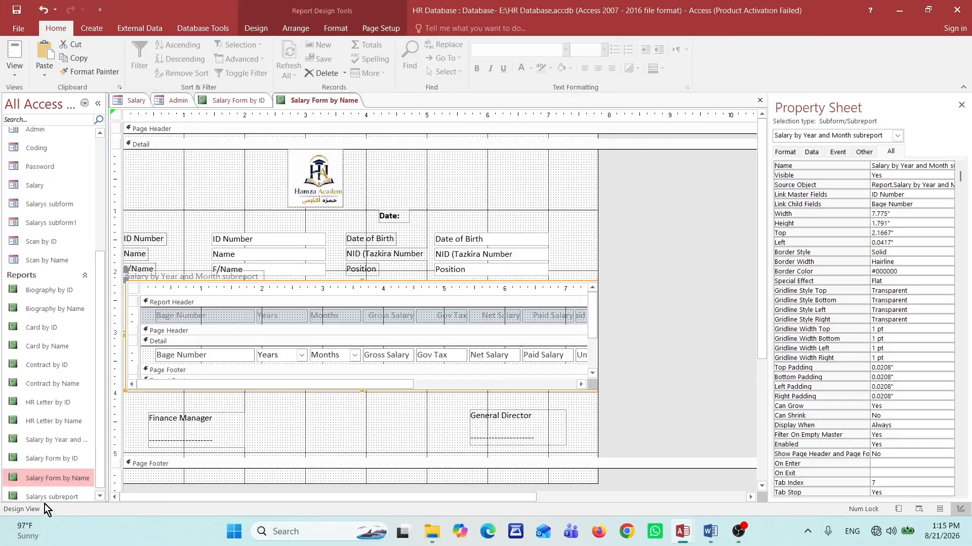
Step: Delete the Bage Number label and its field from the Salary by Year and Month subreport
scroll(69, 481, down, 1)
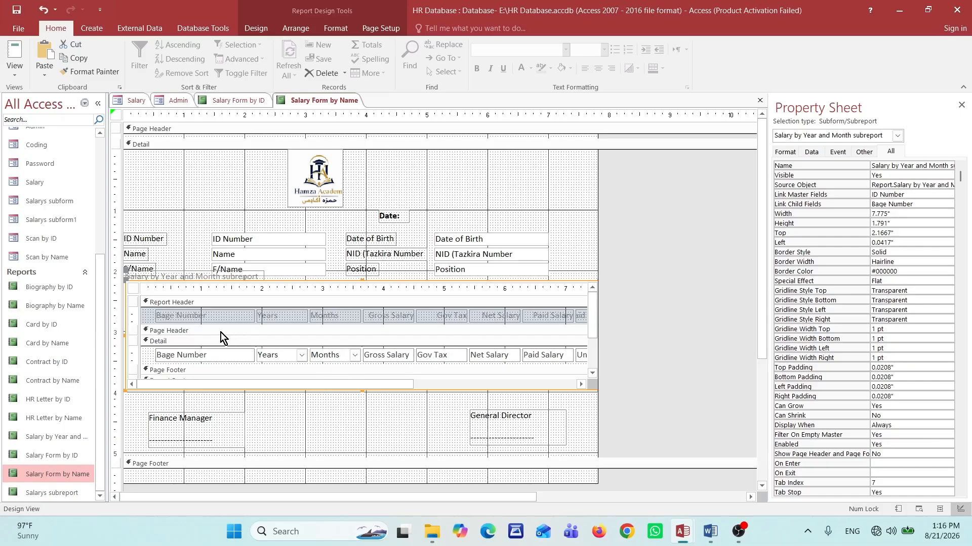
click(211, 319)
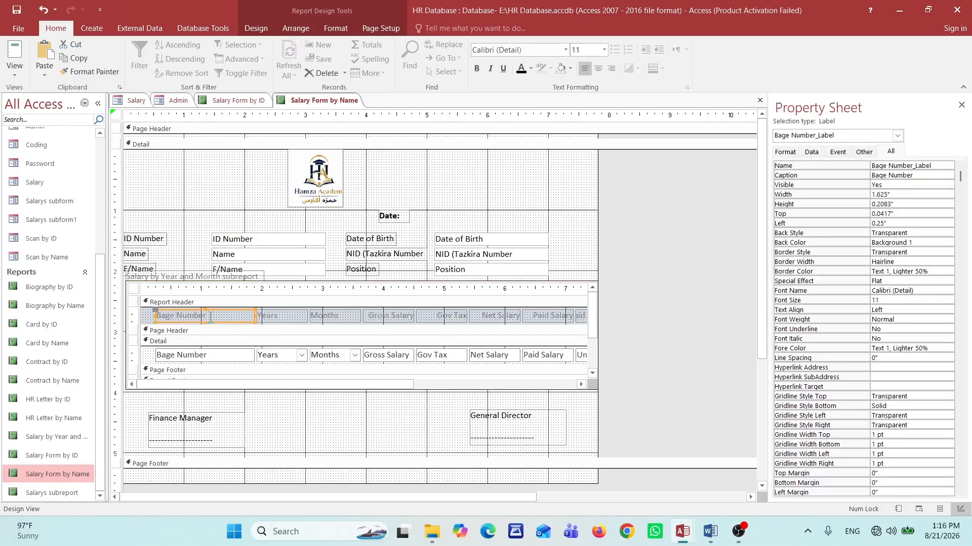
key(Delete)
click(217, 356)
key(Delete)
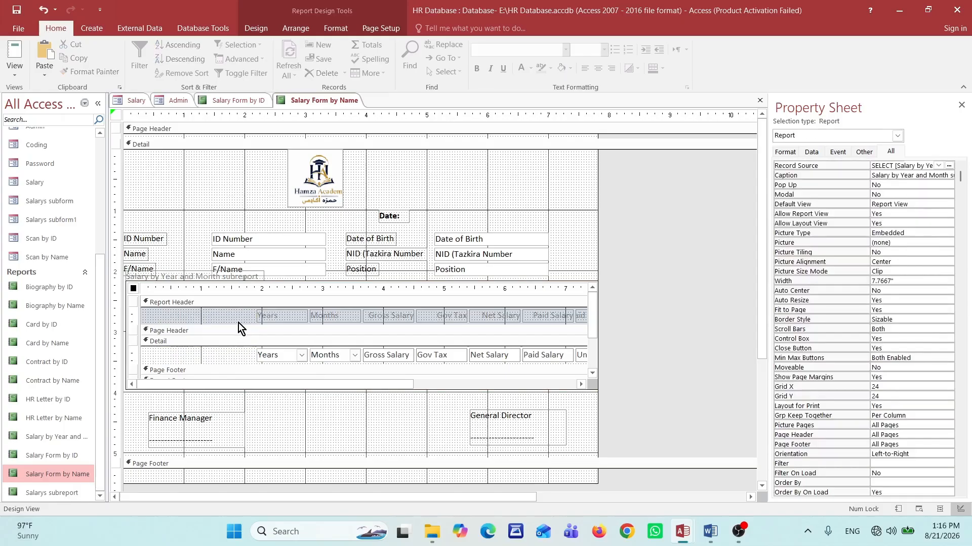
Step: Shift the remaining column labels and fields, Years through Unpaid Salary, left within the subreport
drag(235, 314, 476, 354)
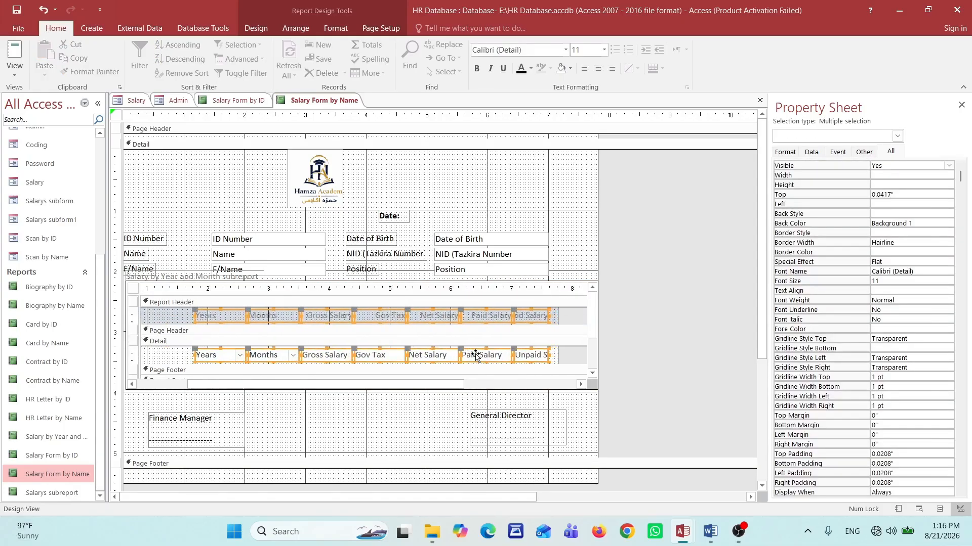
key(Left)
key(Left)
key(Left)
key(Left)
key(Left)
key(Left)
key(Left)
key(Left)
key(Left)
key(Left)
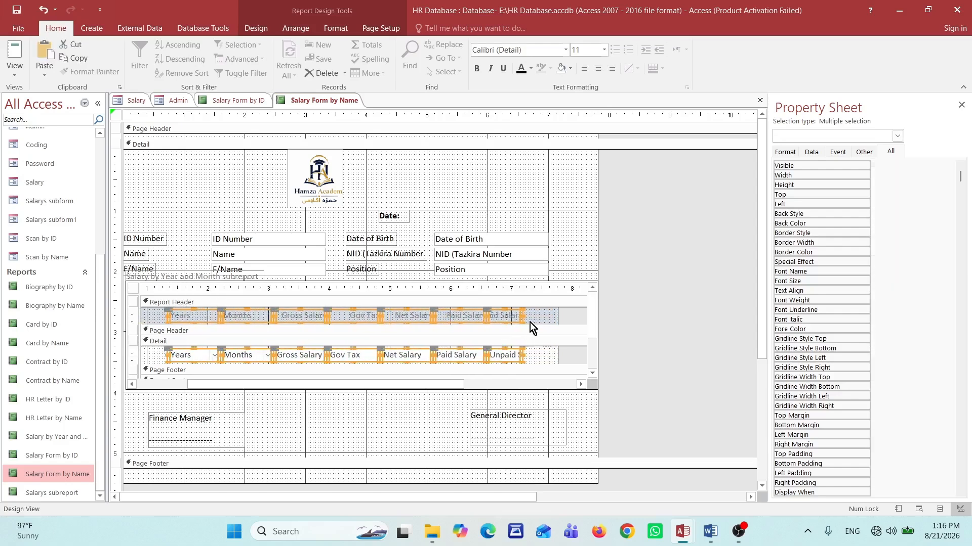
key(Left)
key(Left)
click(534, 311)
Step: Widen the Unpaid Salary label and field to about 0.92 inches and move them right to about 6.67 inches
drag(532, 312, 492, 361)
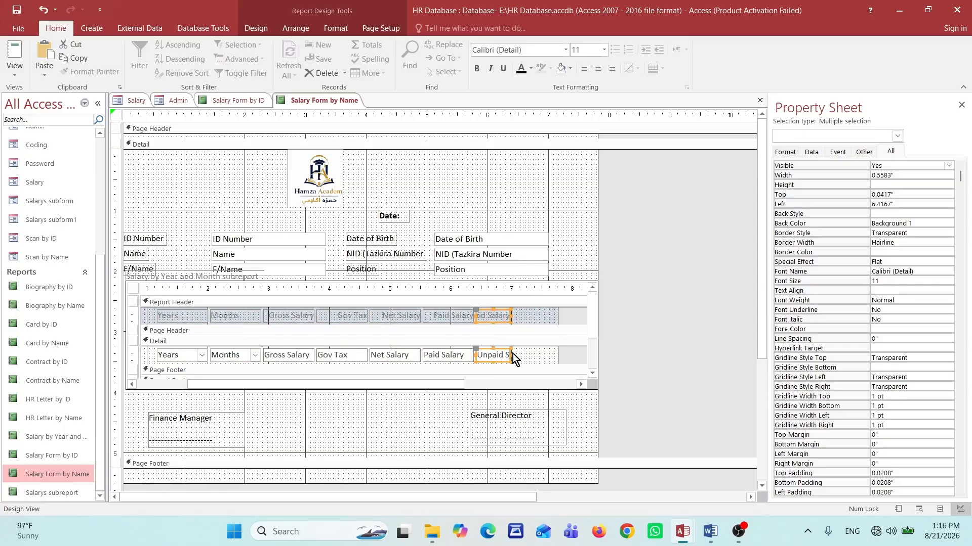
drag(512, 354, 532, 353)
key(Right)
key(Right)
key(Right)
key(Right)
key(Right)
key(Right)
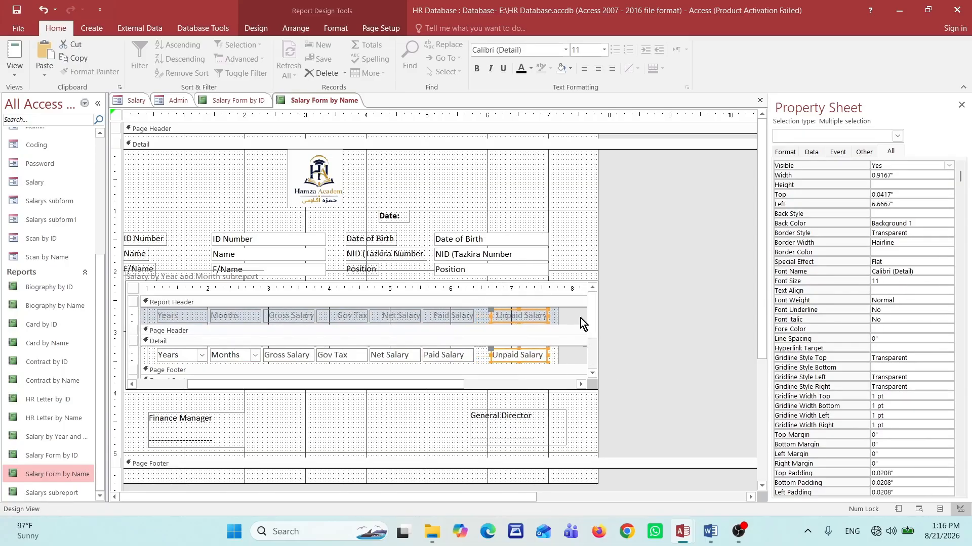
Step: Widen the Paid Salary label and field to about 1 inch
click(579, 318)
drag(478, 317, 463, 358)
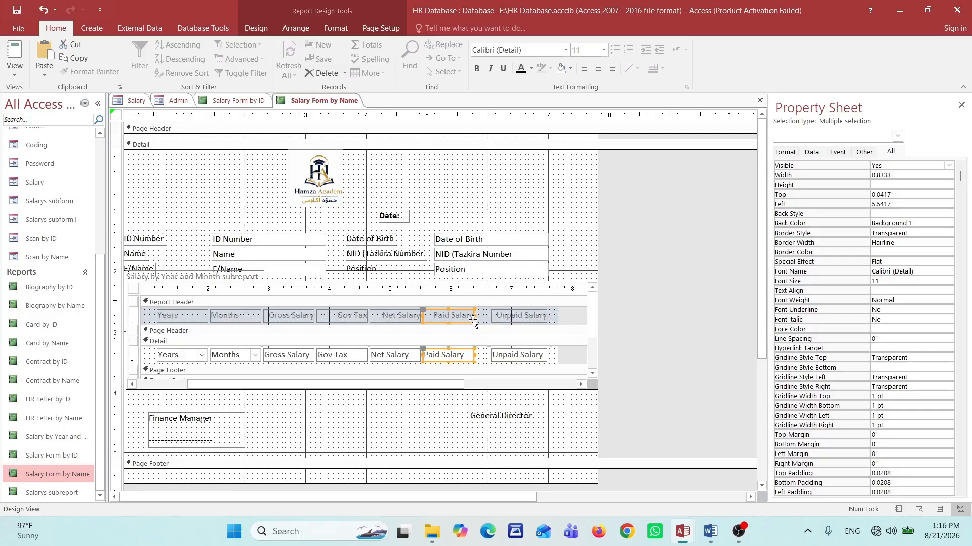
drag(474, 315, 484, 311)
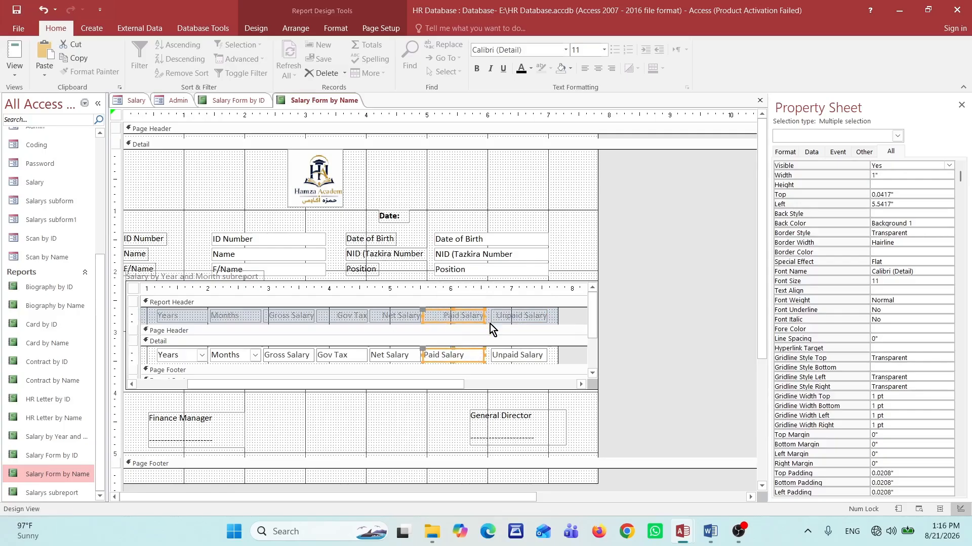
Step: Set all the subreport's column labels and fields to general alignment with the Text 1 font colour
drag(570, 319, 159, 367)
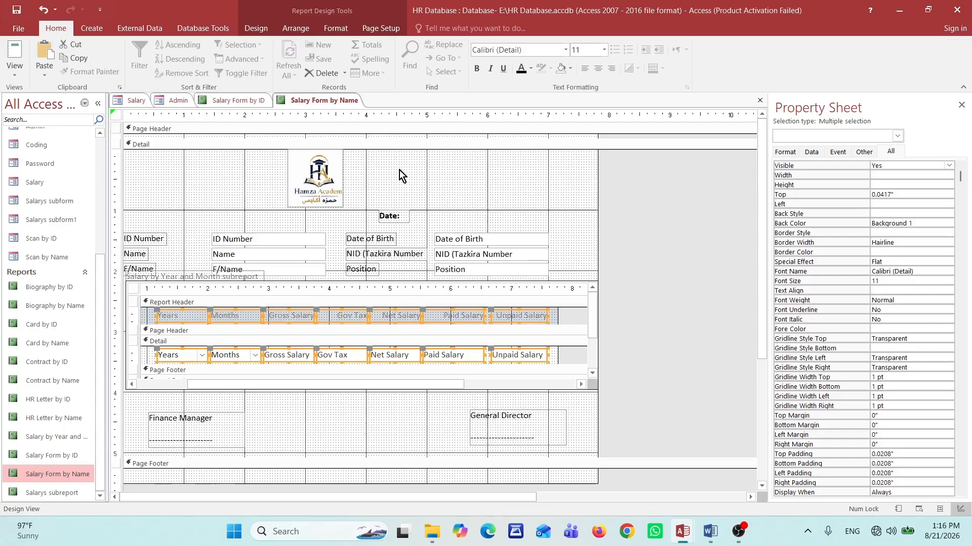
click(597, 68)
click(521, 71)
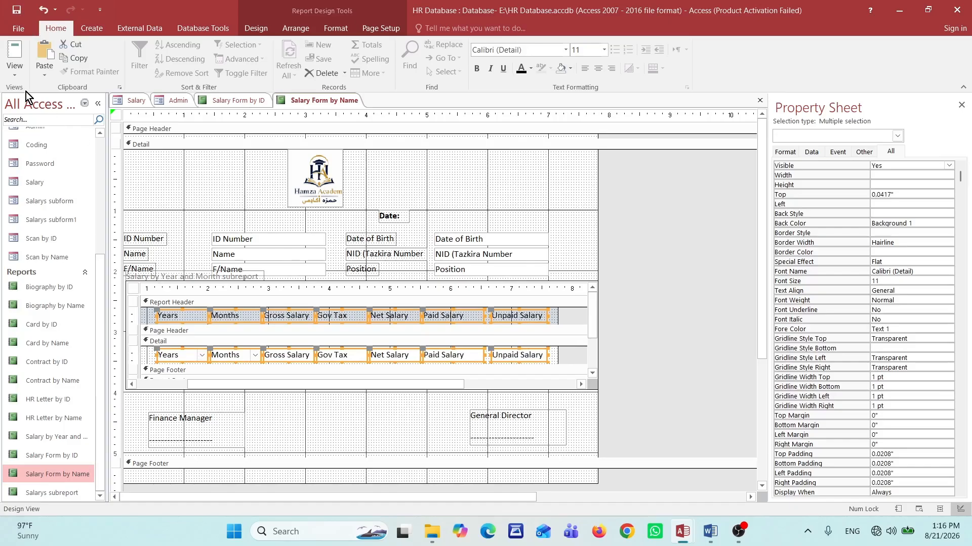
Step: Check the report in Print Preview using the employee's name, year 2026 and month jan, then return to Design View
click(16, 77)
click(31, 121)
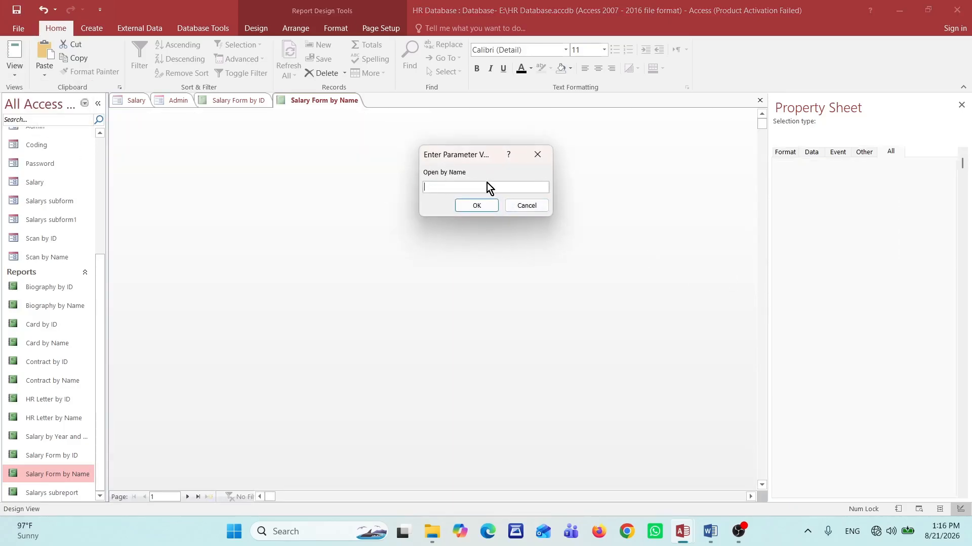
text(hamza)
click(477, 206)
text(2026)
click(478, 206)
text(jan)
click(477, 206)
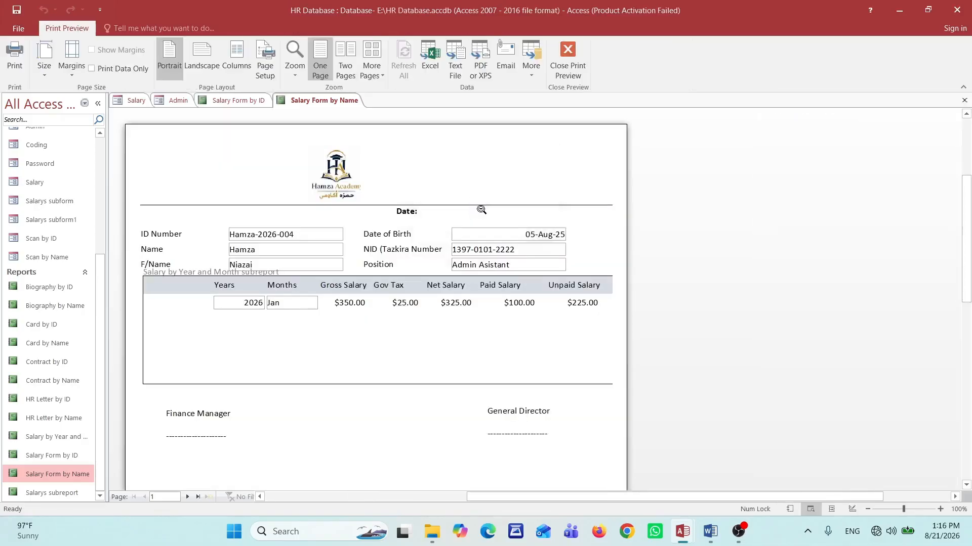
click(436, 228)
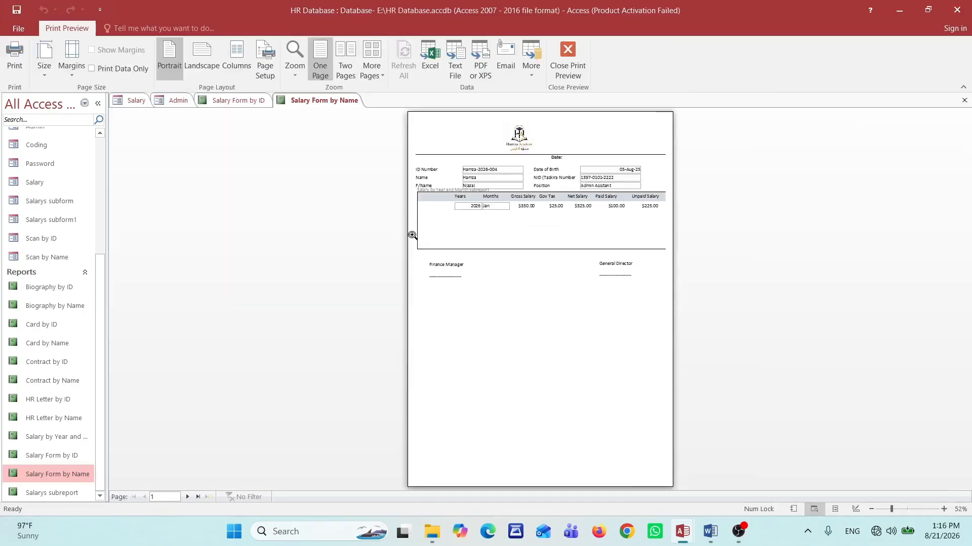
click(518, 140)
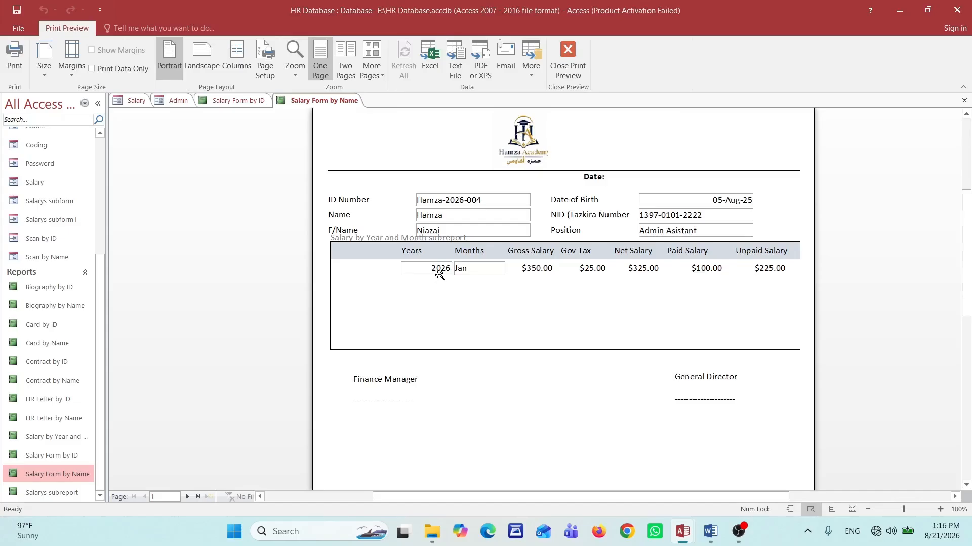
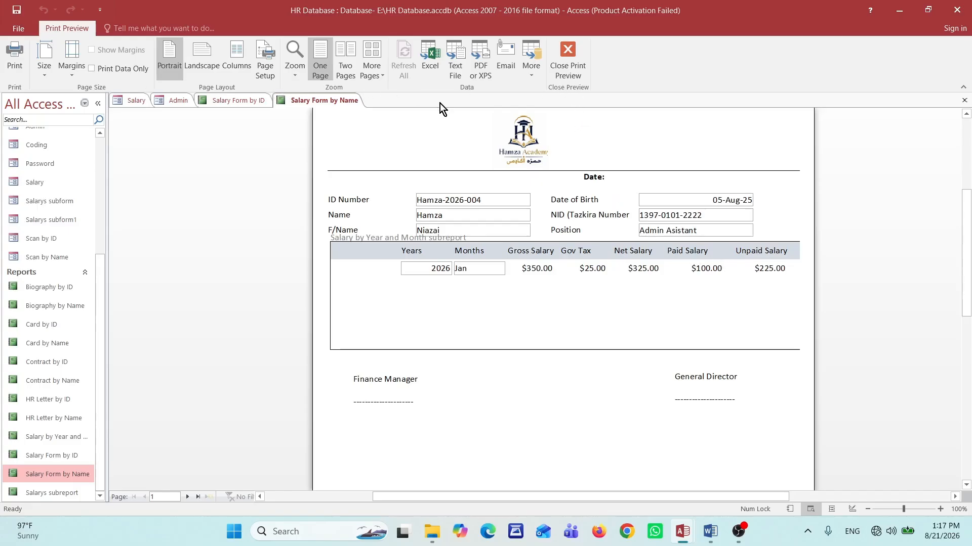
click(562, 60)
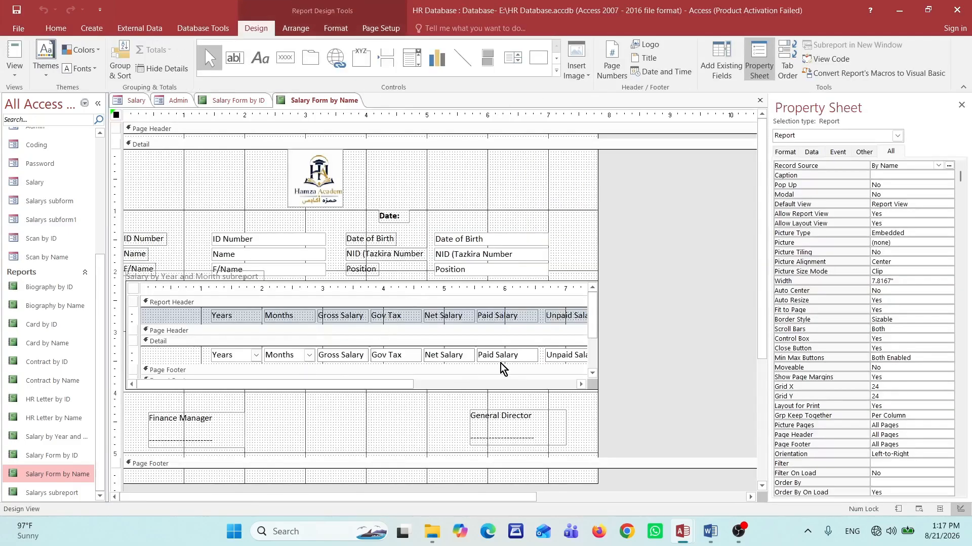
Step: Centre the text of all column labels and fields in the subreport, from Years to Unpaid Salary
drag(170, 363, 358, 440)
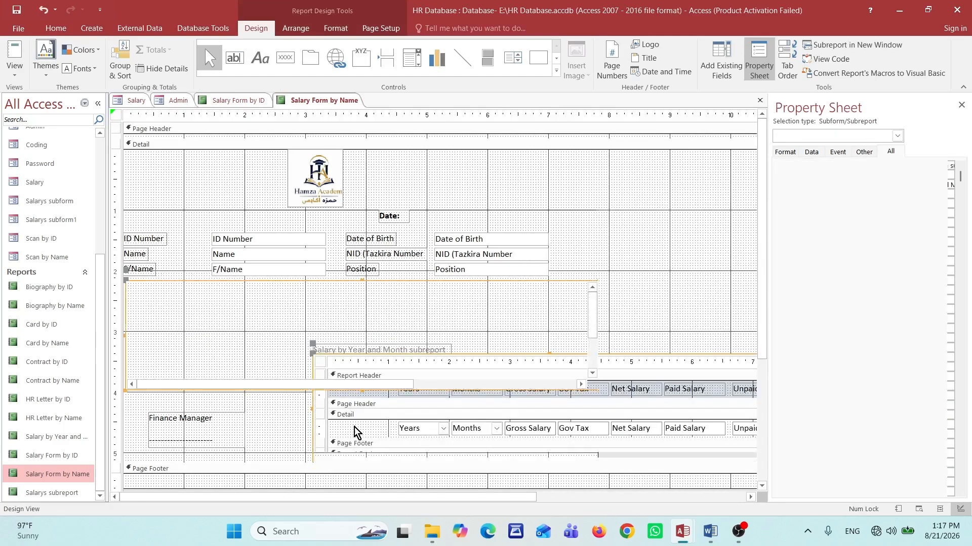
key(ctrl+z)
click(193, 319)
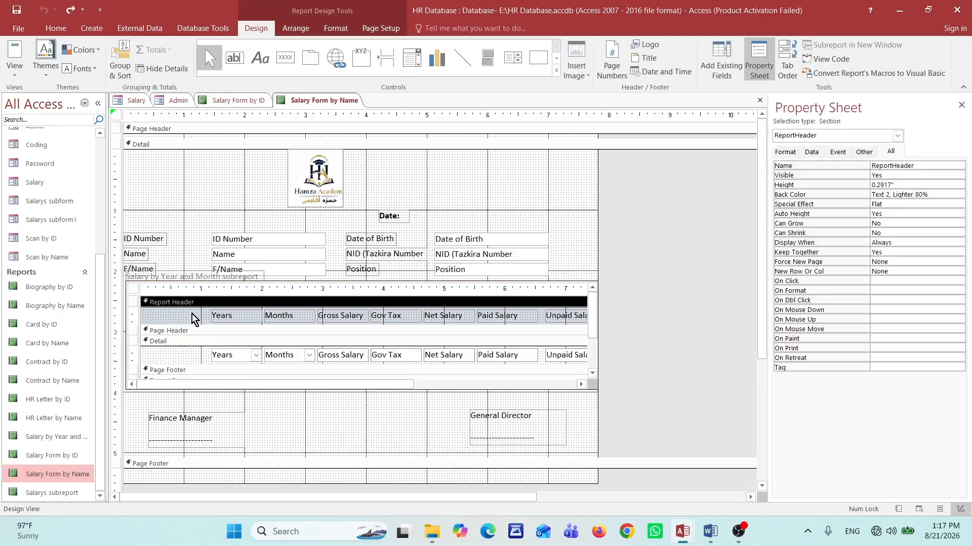
drag(298, 333, 545, 357)
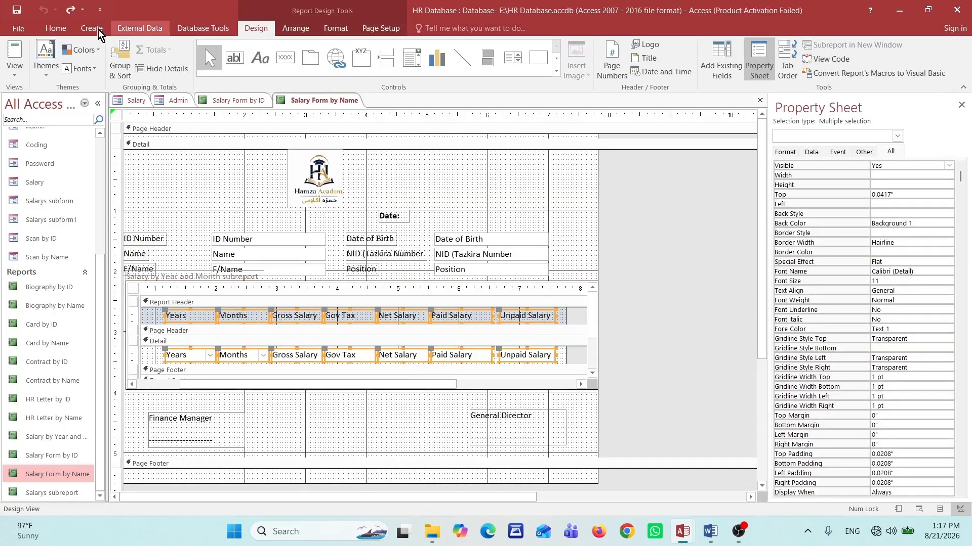
click(50, 26)
click(597, 69)
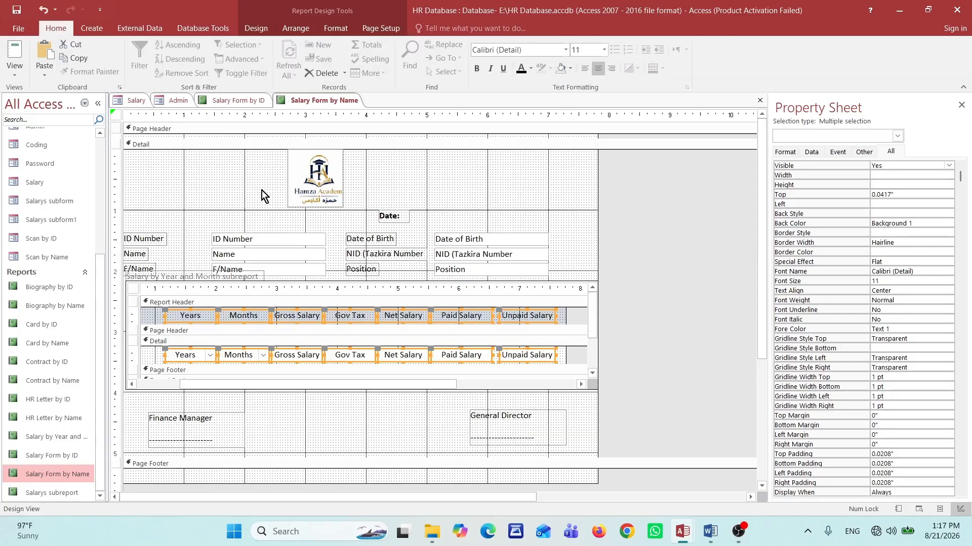
Step: Close the Salary Form by Name and Salary Form by ID reports and the Salary form
right_click(311, 98)
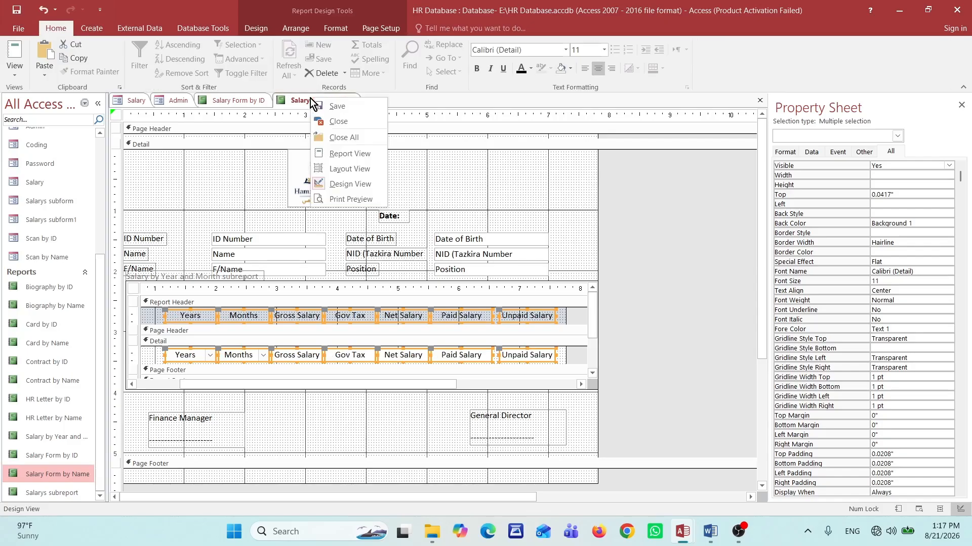
click(338, 122)
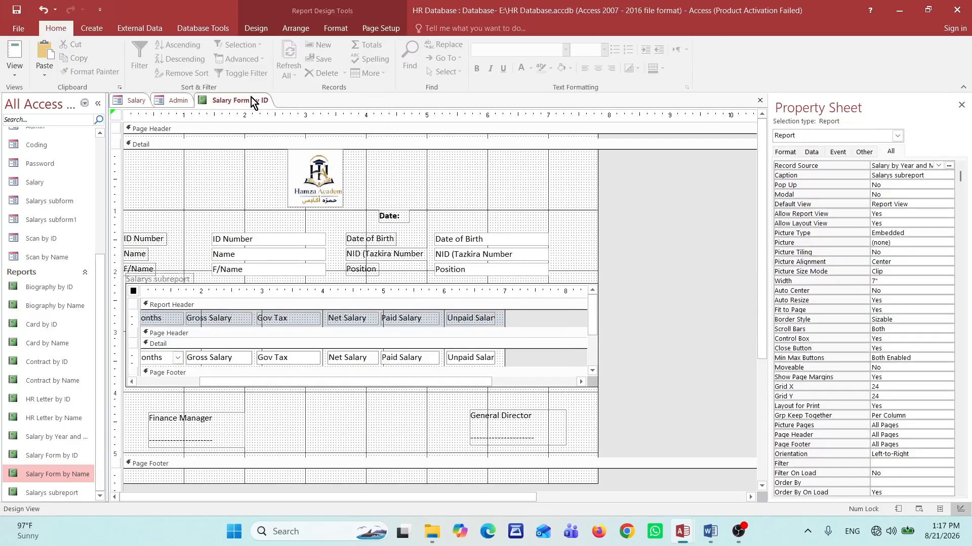
right_click(251, 97)
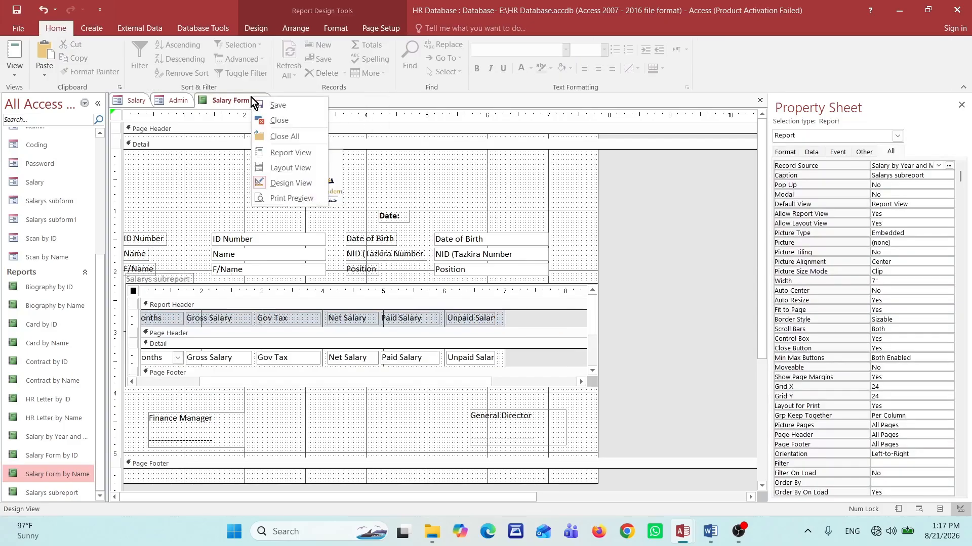
click(279, 124)
click(443, 299)
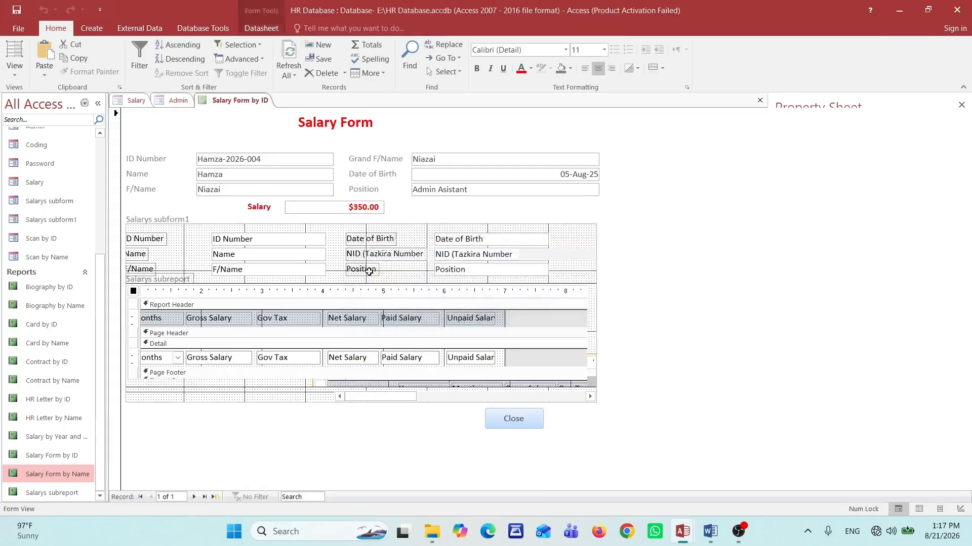
right_click(131, 99)
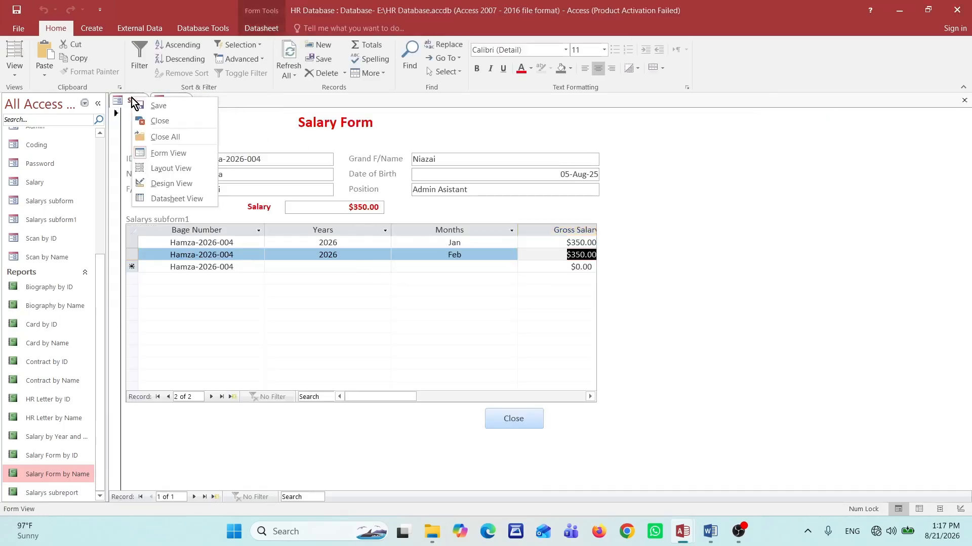
click(169, 120)
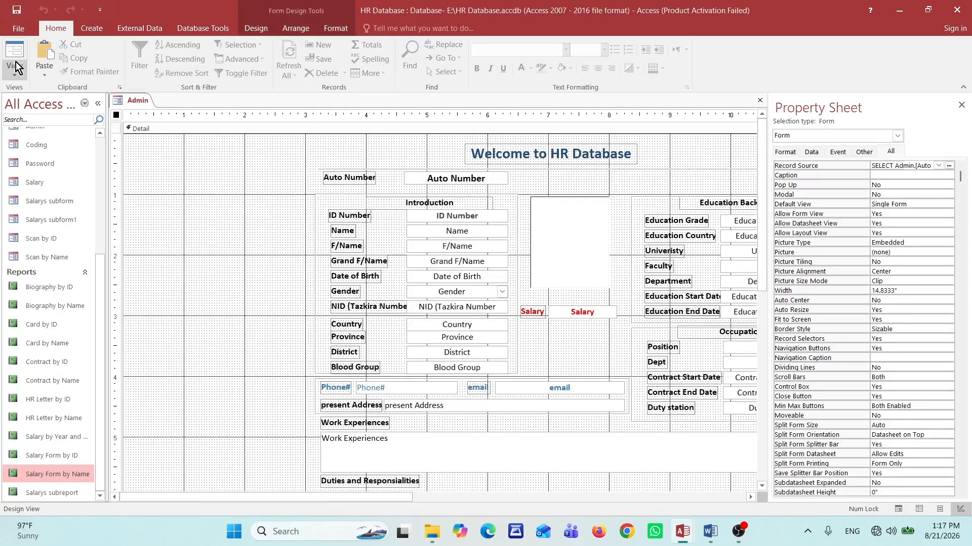
Step: Open the Coding form in Design View
scroll(50, 291, up, 5)
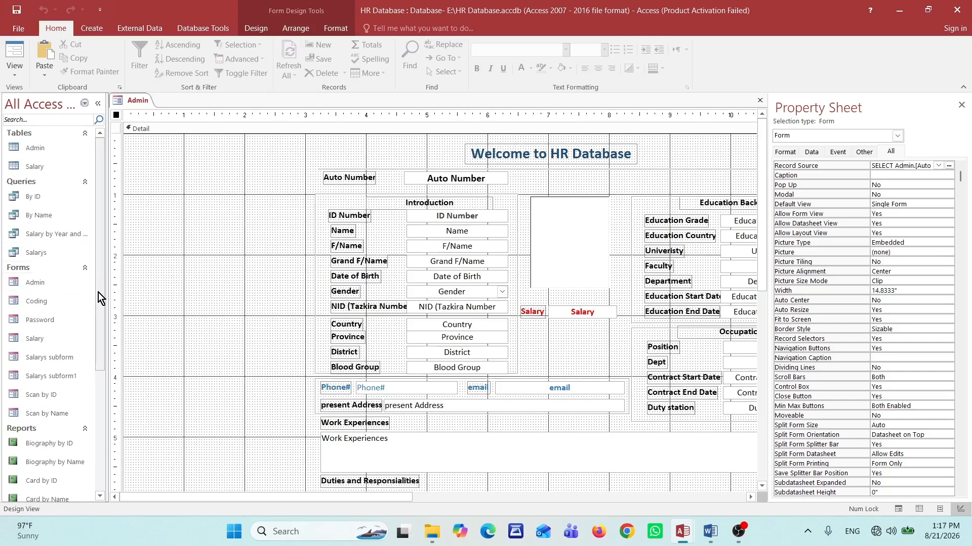
scroll(99, 326, down, 1)
right_click(32, 272)
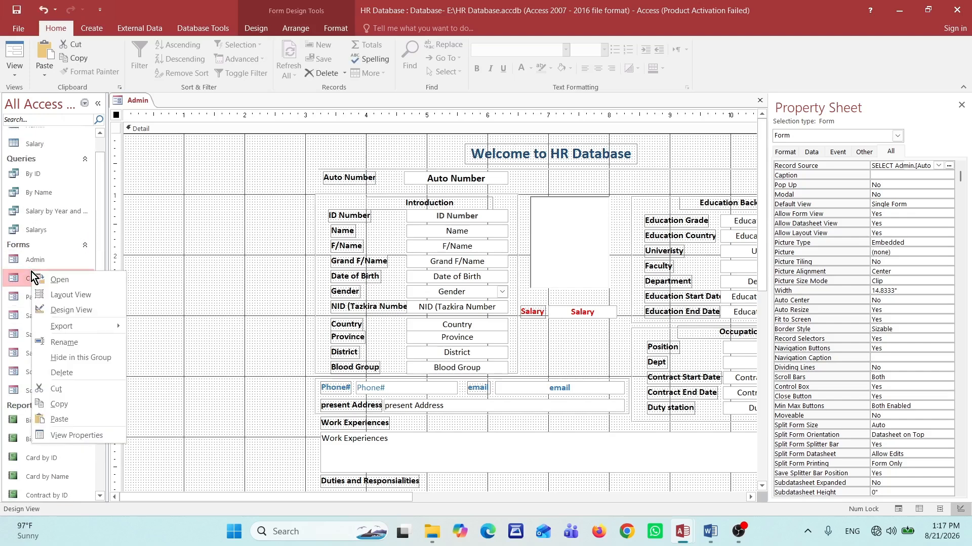
click(77, 310)
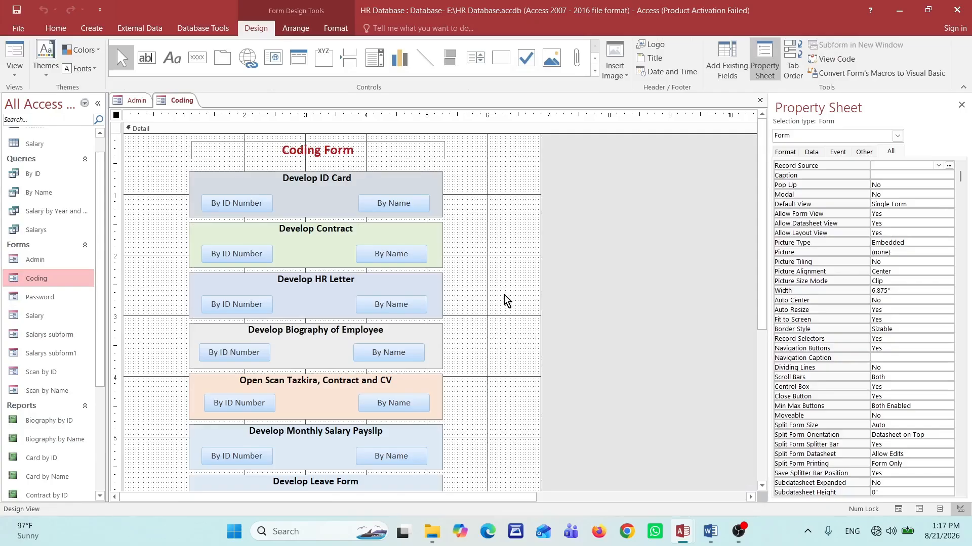
Step: Create a VBA event procedure with the Code Builder for the By ID Number button under Develop Monthly Salary Payslip
scroll(501, 299, down, 3)
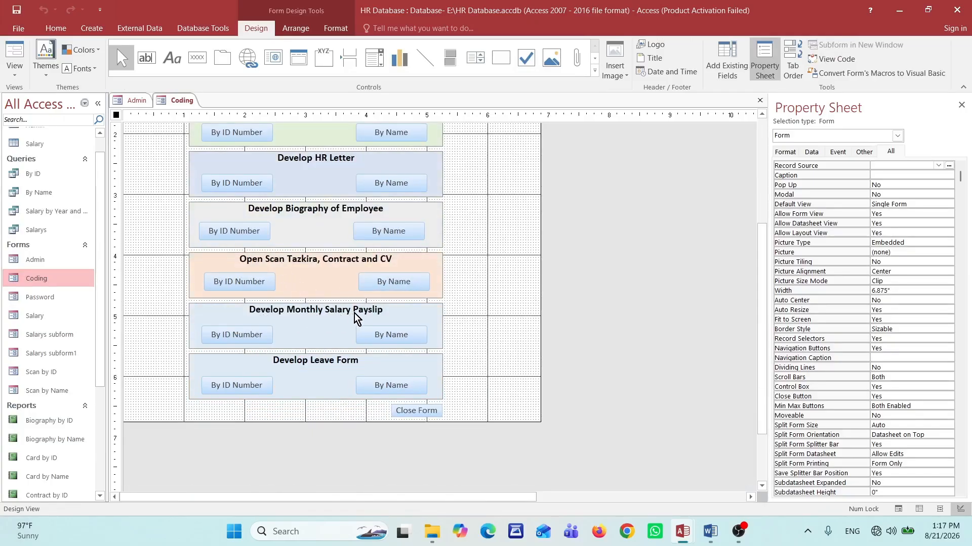
click(226, 336)
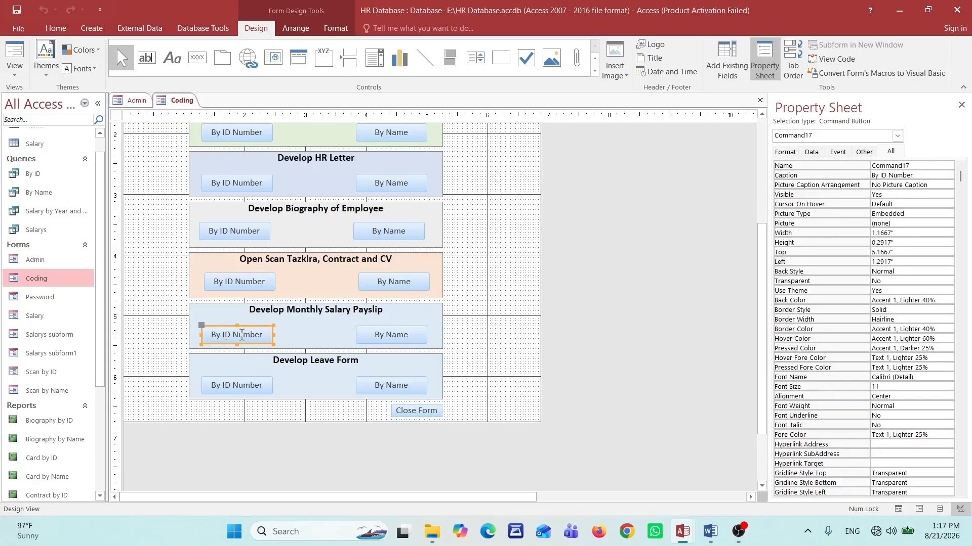
right_click(243, 335)
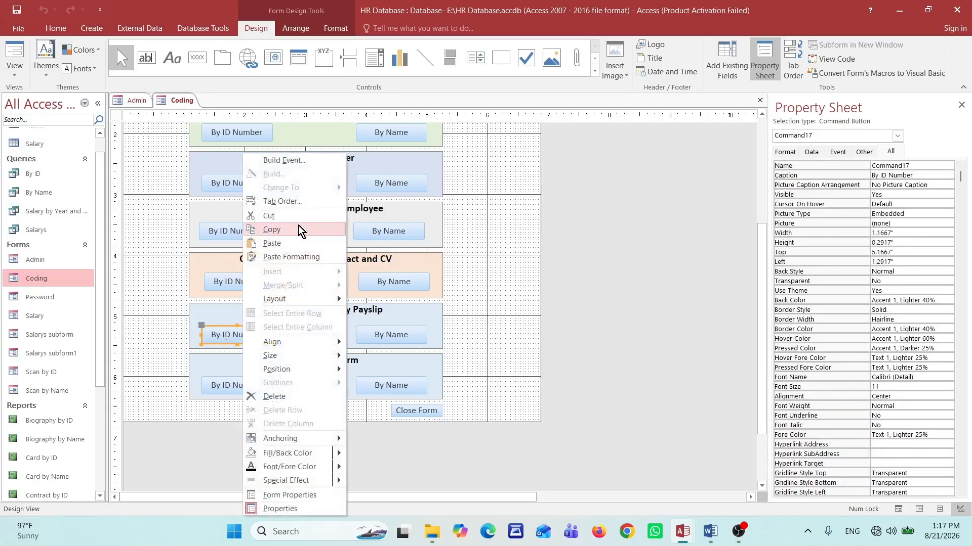
click(284, 160)
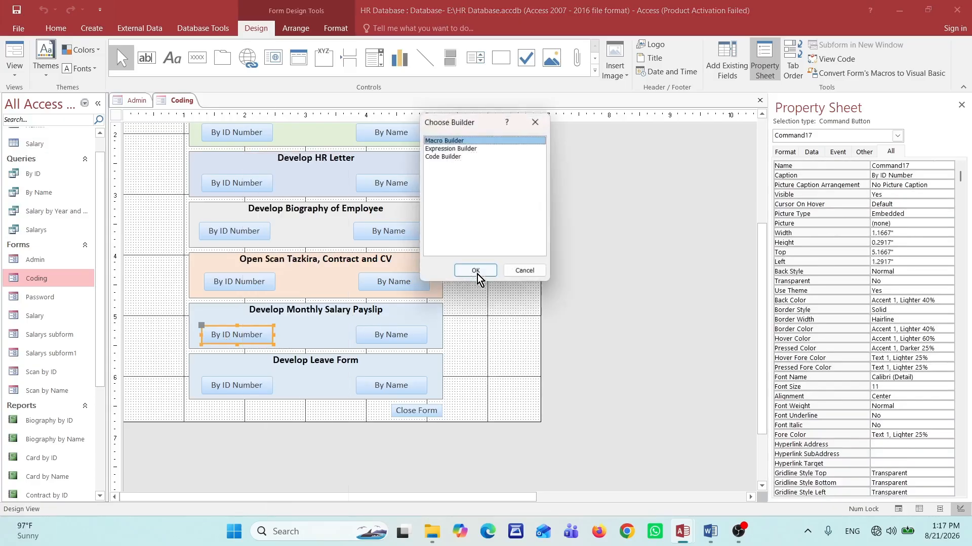
click(446, 149)
click(452, 156)
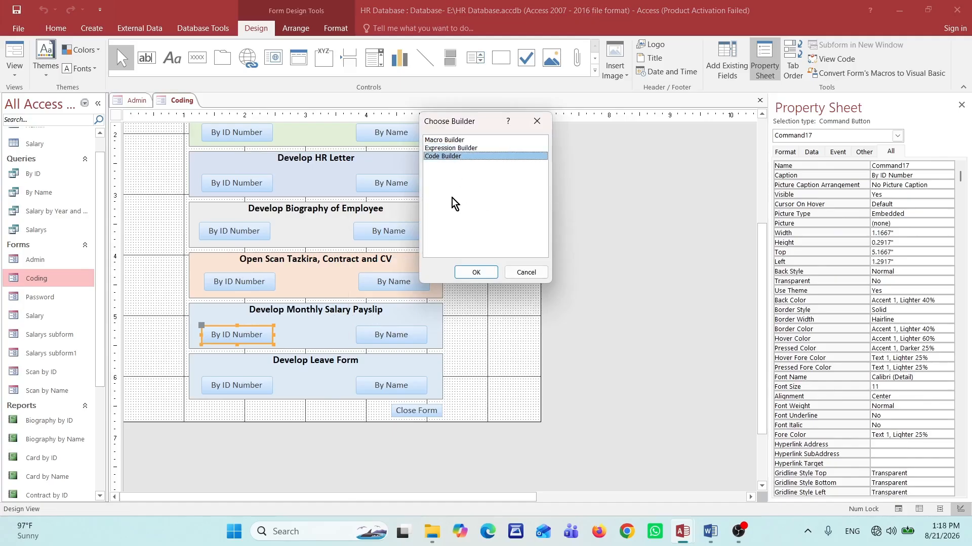
click(474, 274)
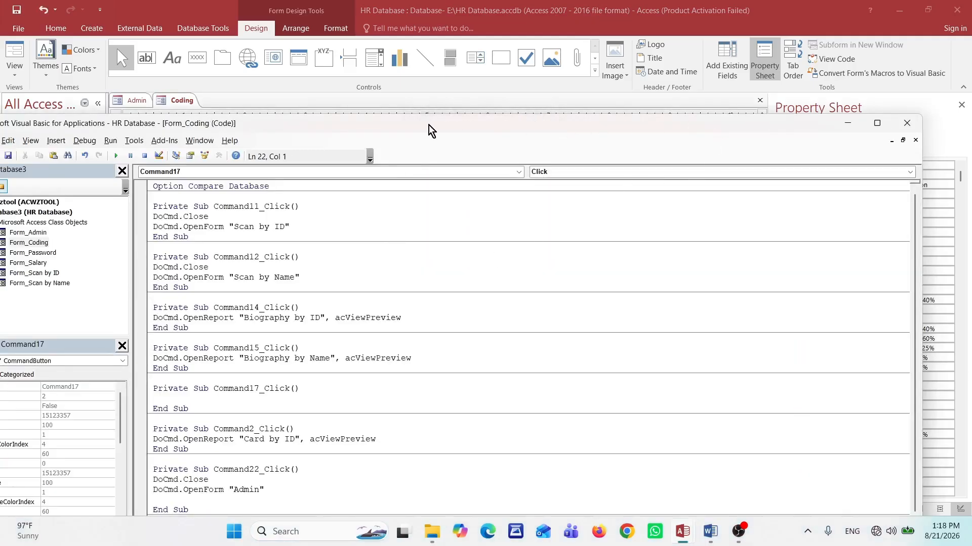
Step: Write DoCmd.OpenReport "Salary Form by ID", acViewPreview in the Command17 procedure and close the code editor
drag(302, 126, 553, 79)
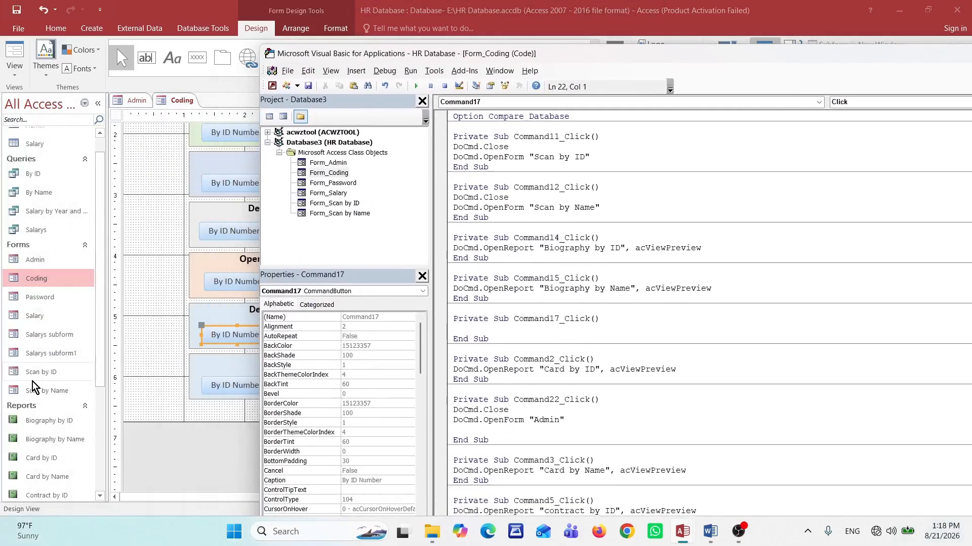
scroll(38, 385, down, 3)
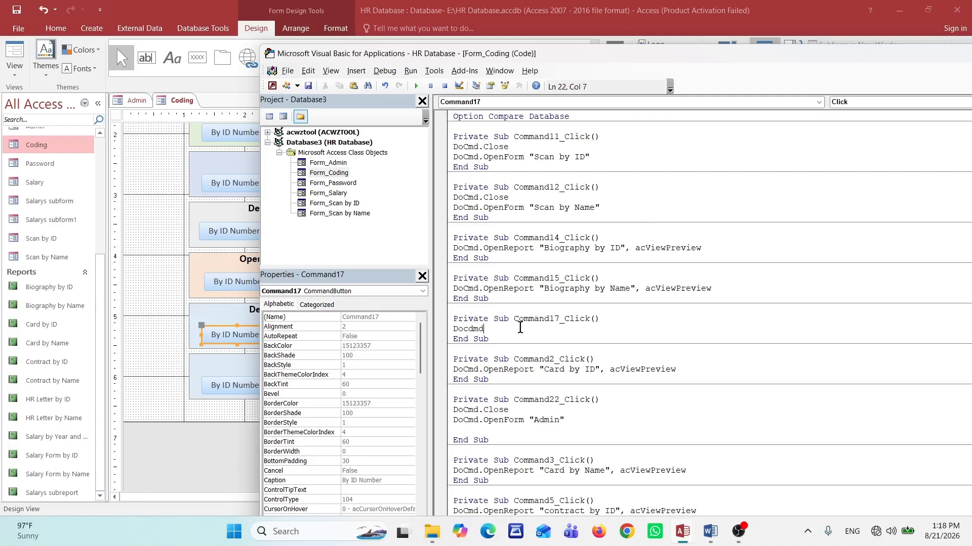
text(.)
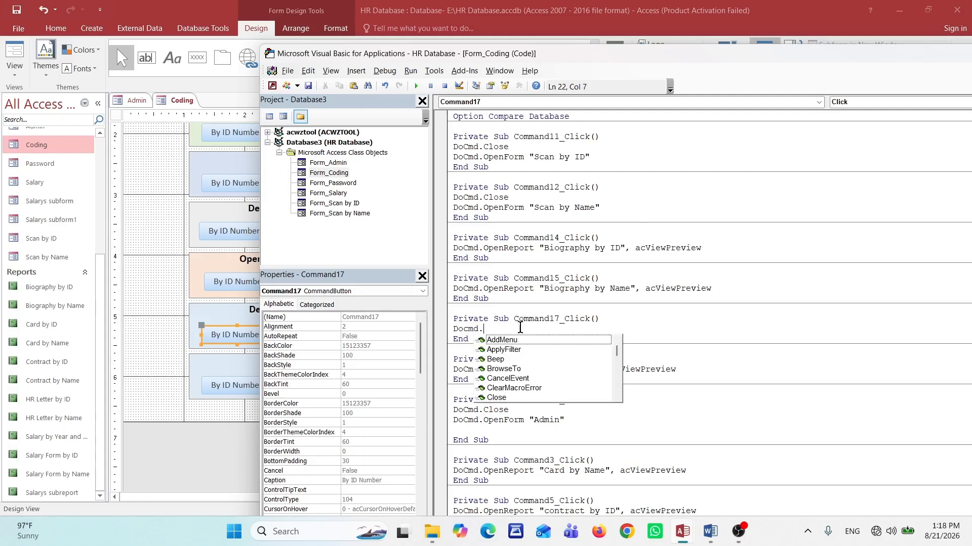
text(ope)
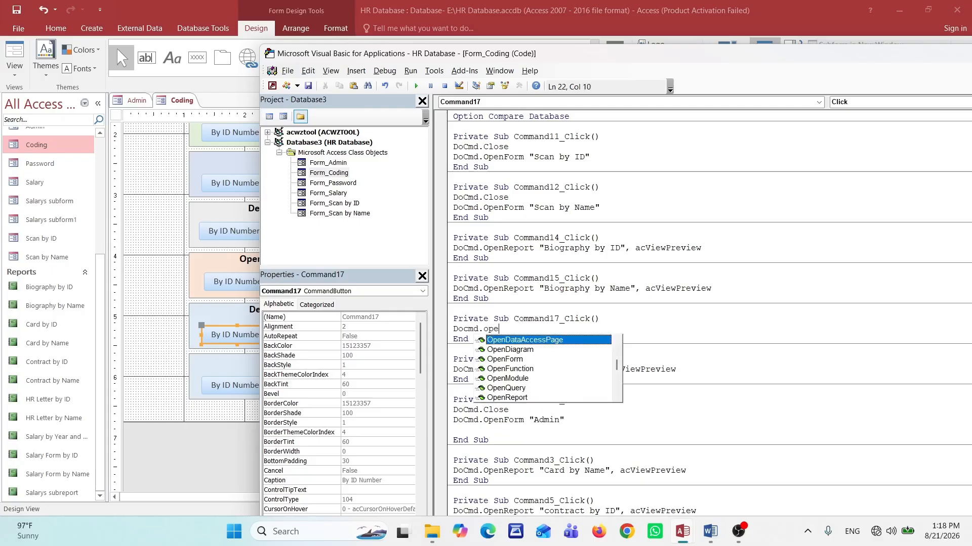
text(nr)
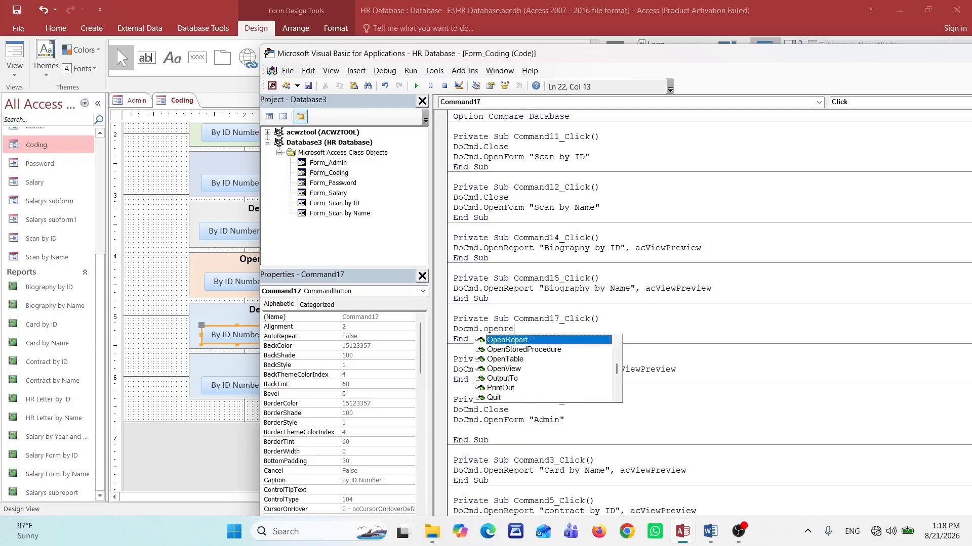
text(e)
double_click(521, 338)
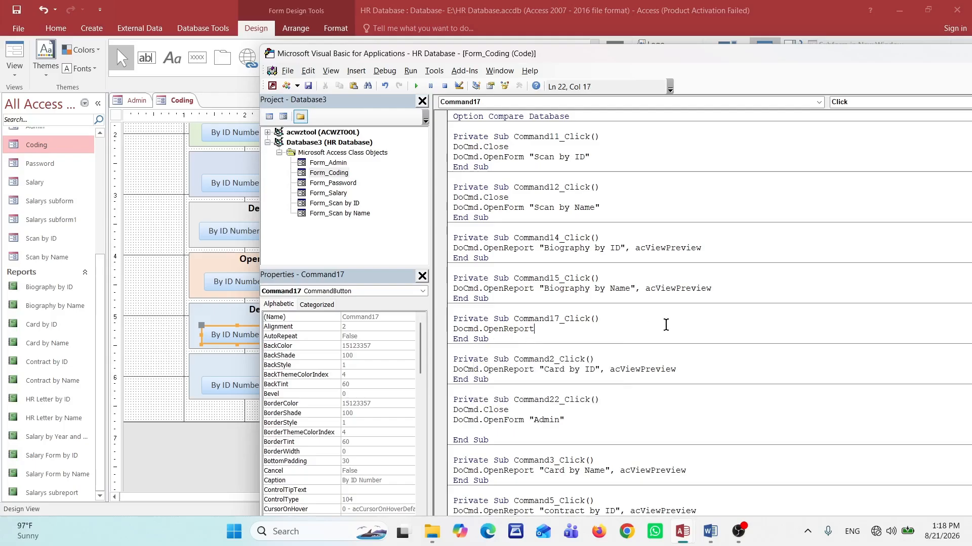
text(")
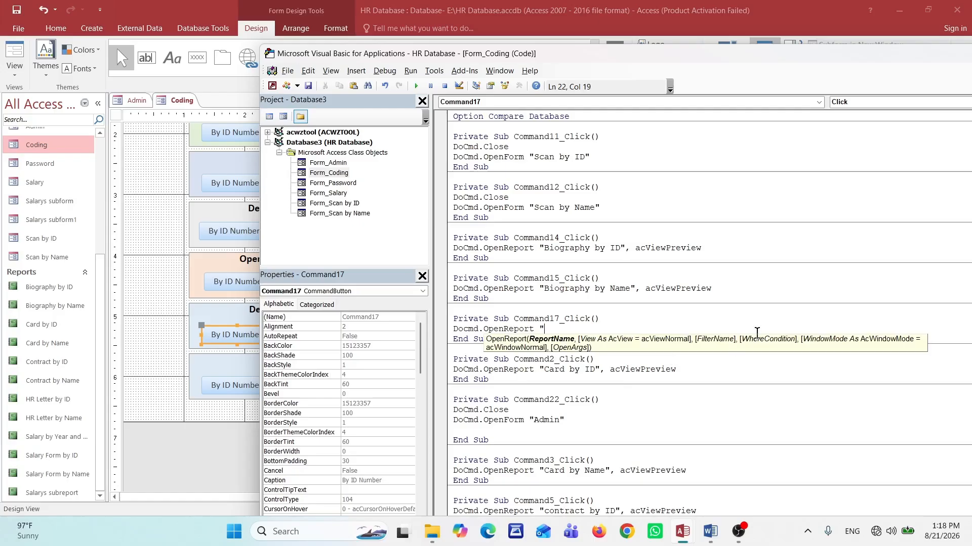
text(Salary Form by )
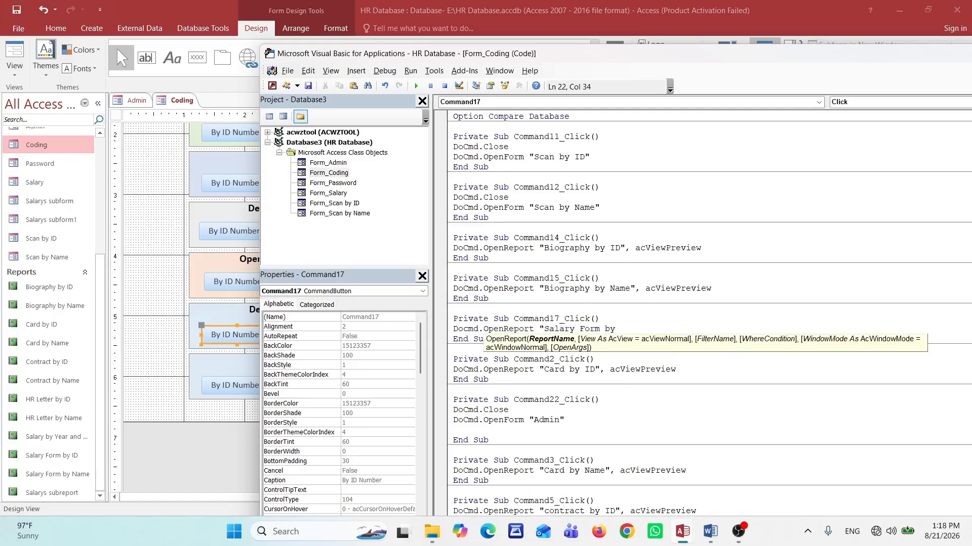
text(ID" )
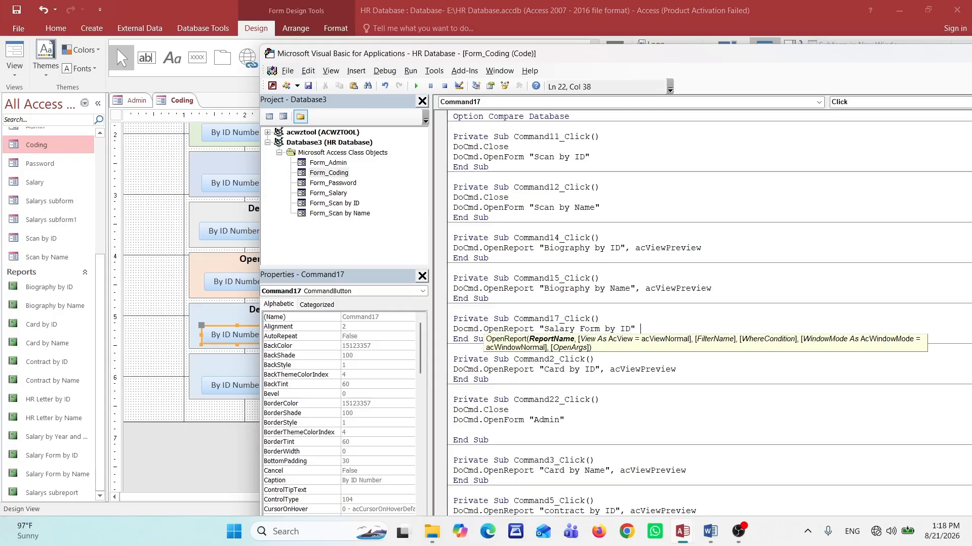
text(,)
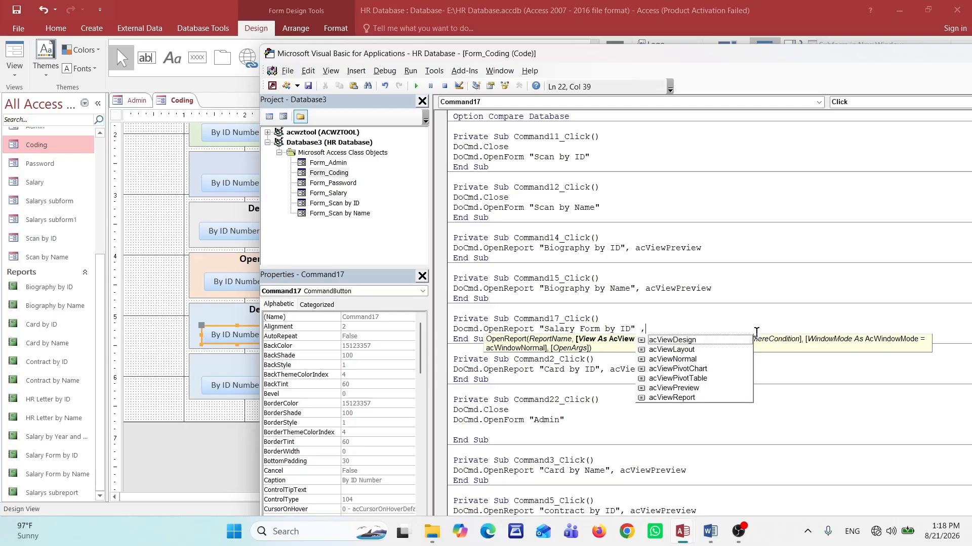
double_click(708, 387)
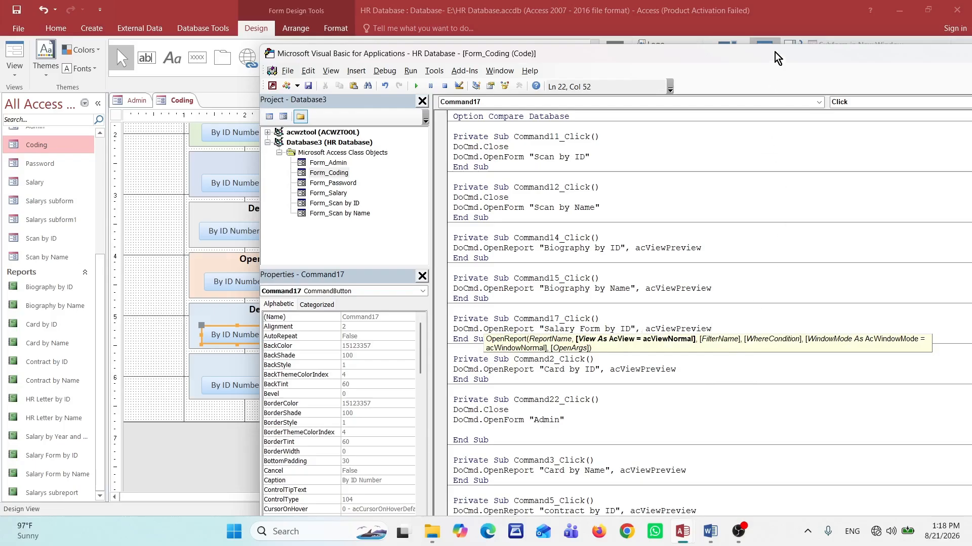
drag(779, 55, 482, 113)
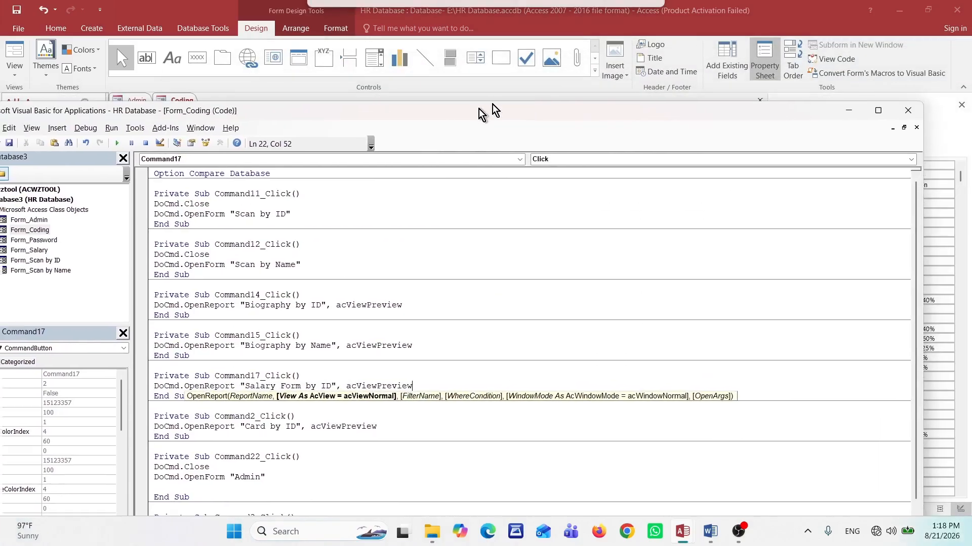
click(908, 110)
Step: Create a VBA event procedure with the Code Builder for the By Name button under Develop Monthly Salary Payslip
click(392, 335)
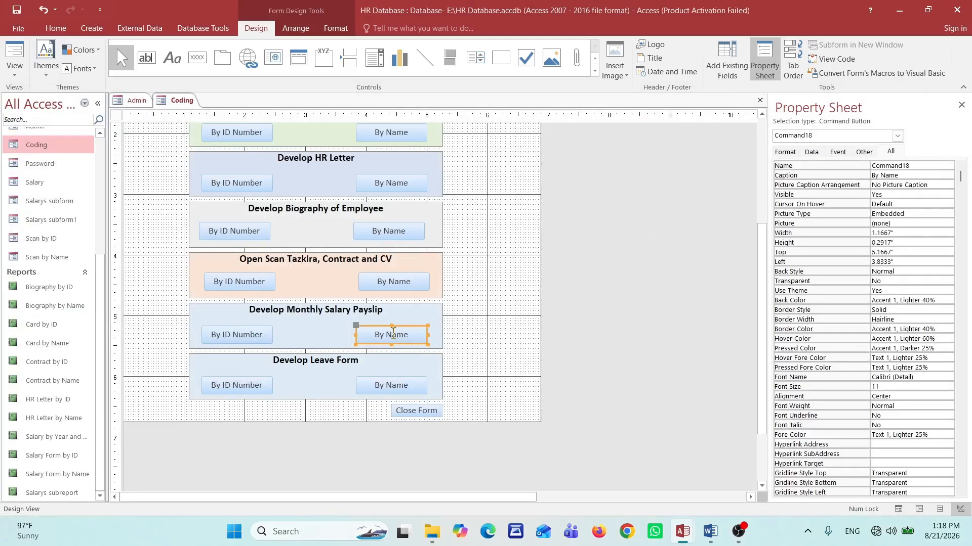
right_click(395, 335)
click(439, 161)
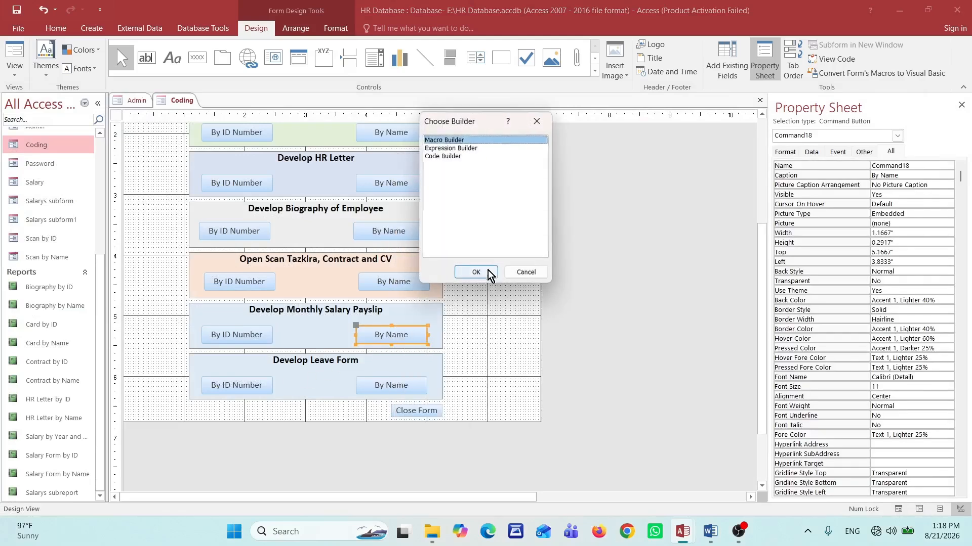
click(446, 156)
click(475, 272)
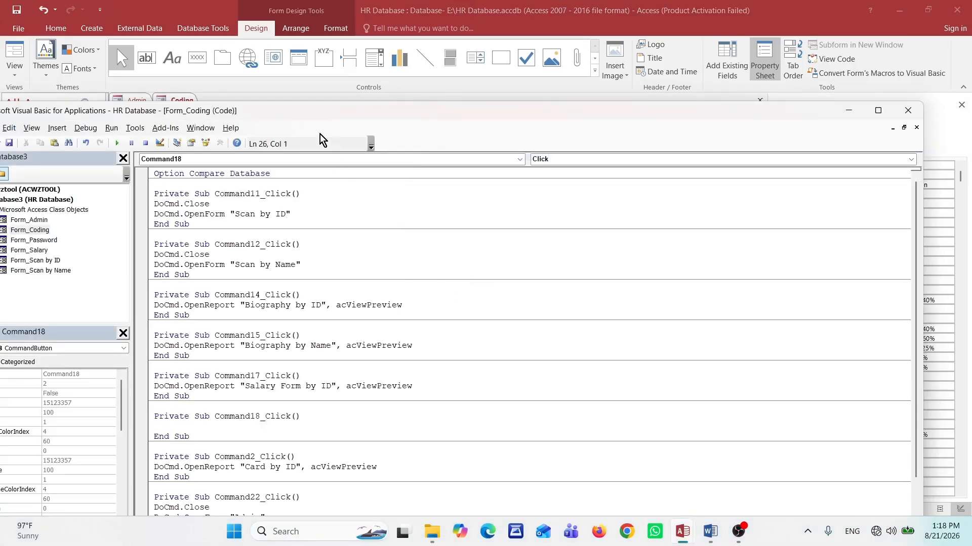
Step: Write DoCmd.OpenReport "Salary Form by Name", acViewPreview in the Command18 procedure, save the code and close the editor
drag(290, 113, 523, 54)
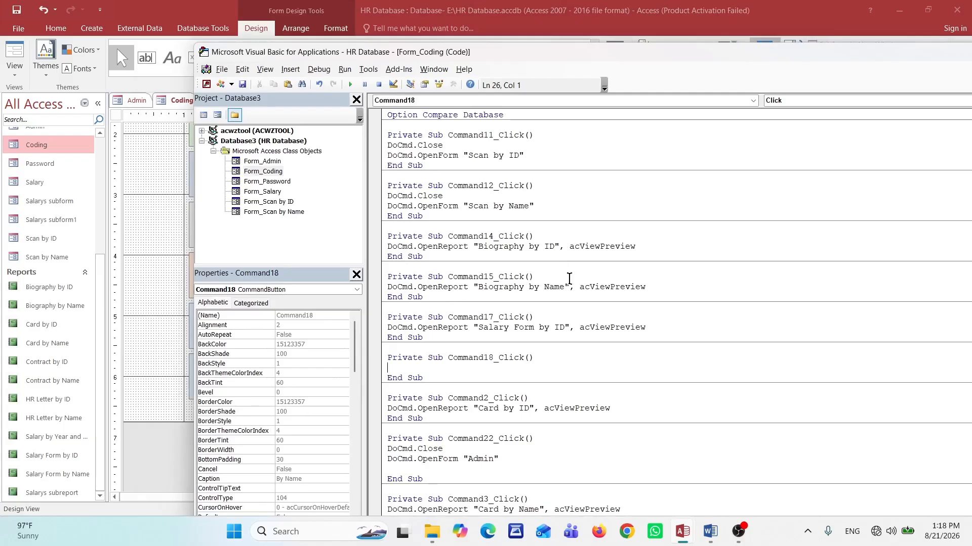
text(doc)
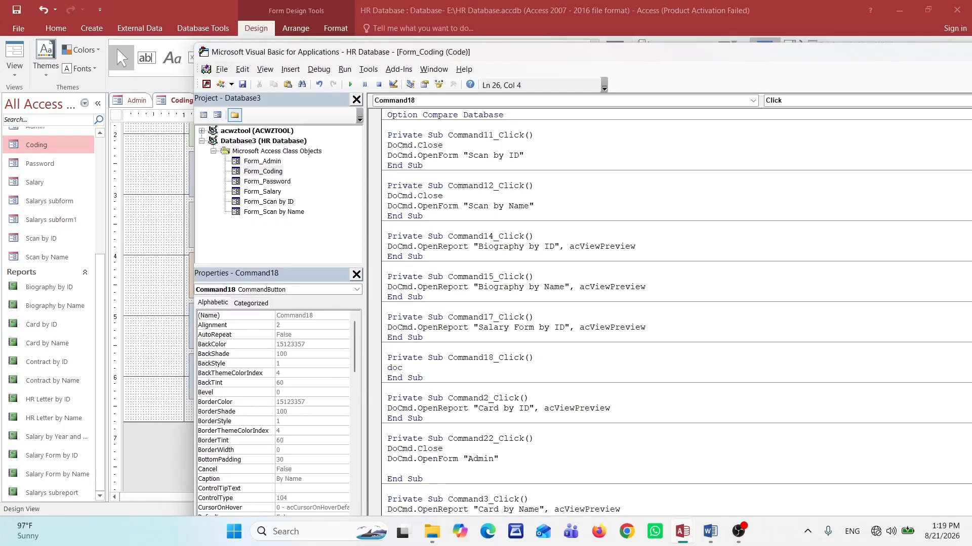
text(md.op)
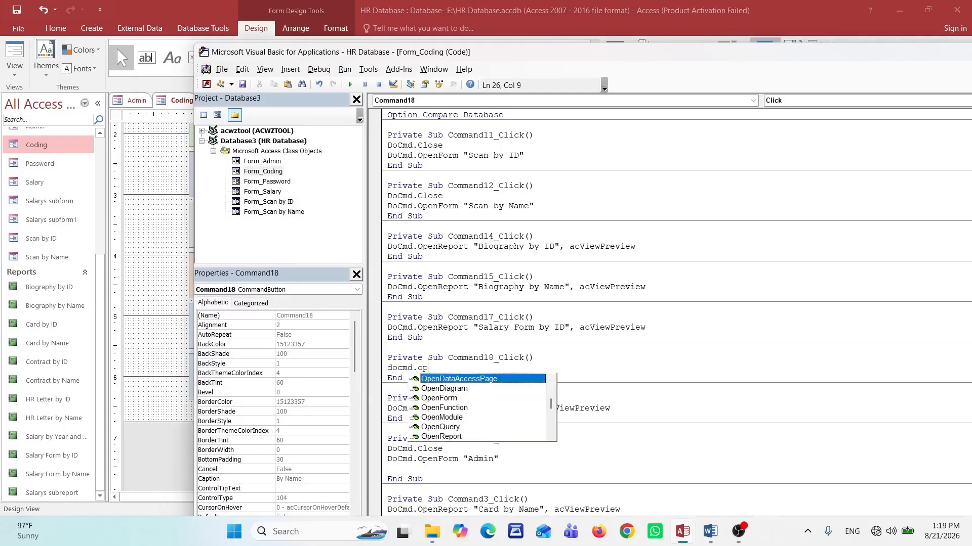
text(enr)
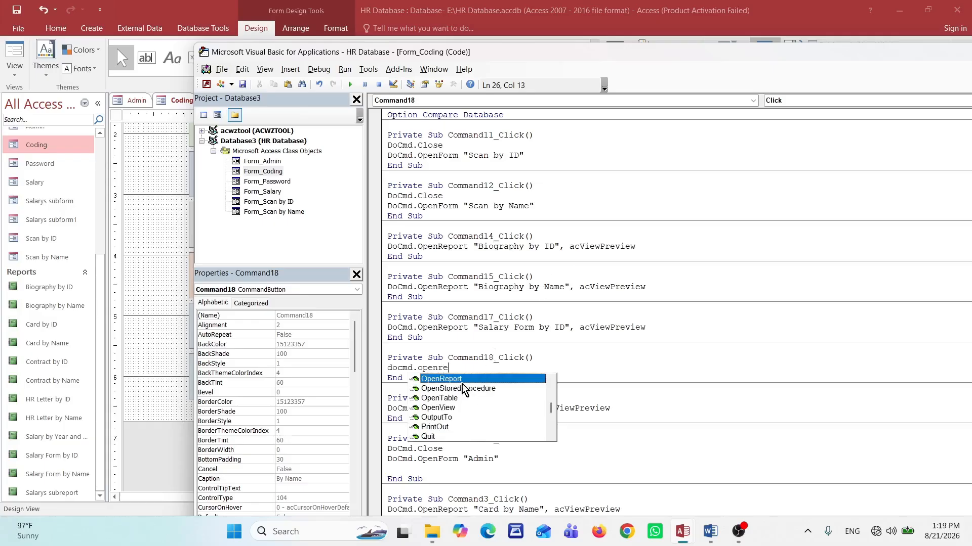
text(e)
key(Tab)
text(")
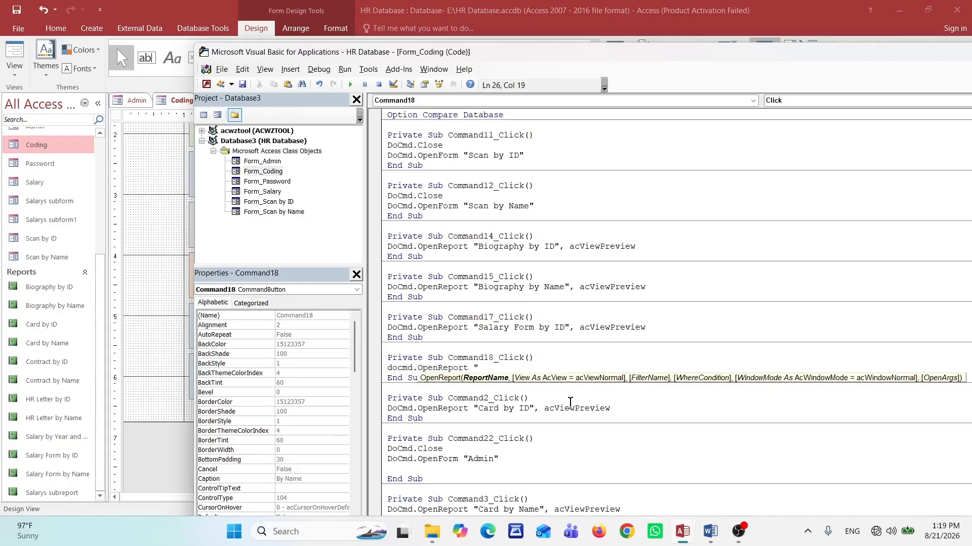
text(Salary For)
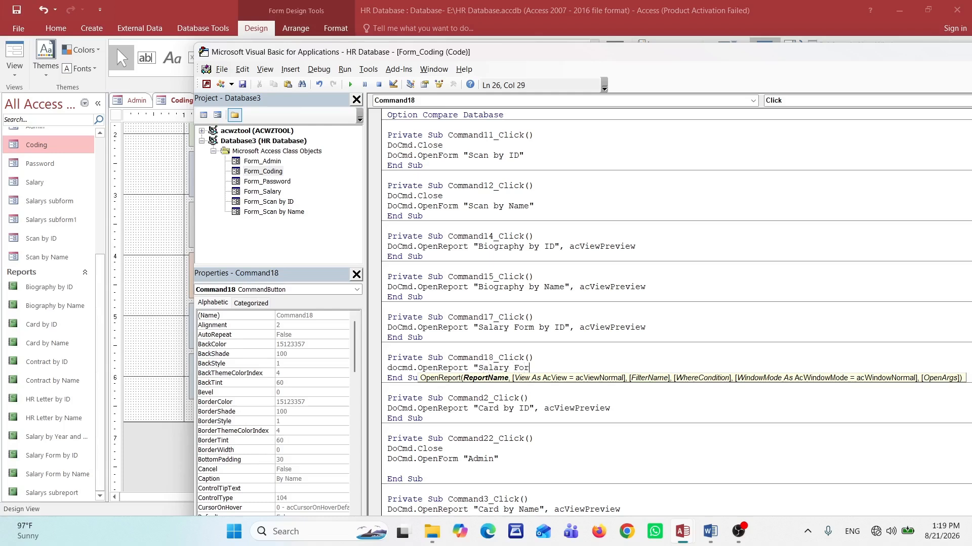
text(m by Name", a)
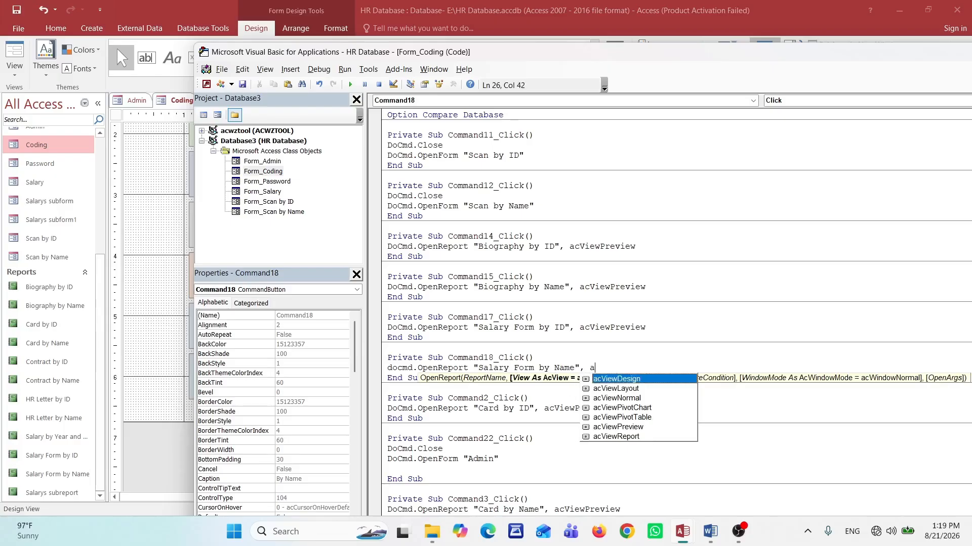
double_click(642, 427)
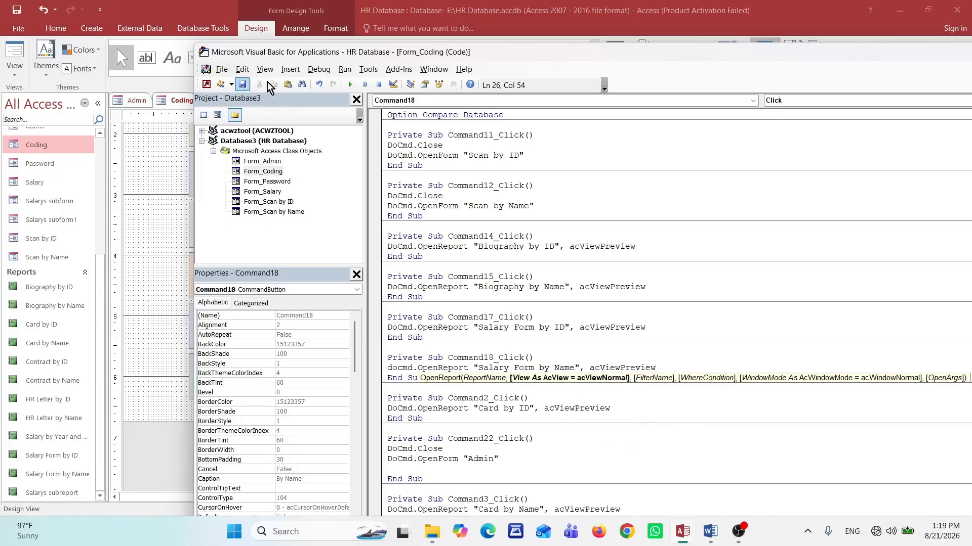
click(242, 85)
drag(641, 52, 421, 92)
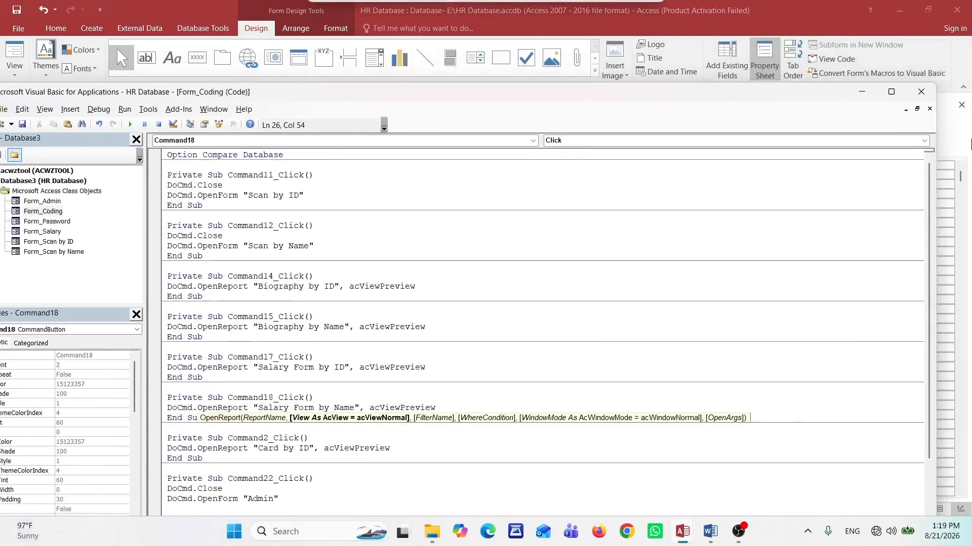
click(922, 91)
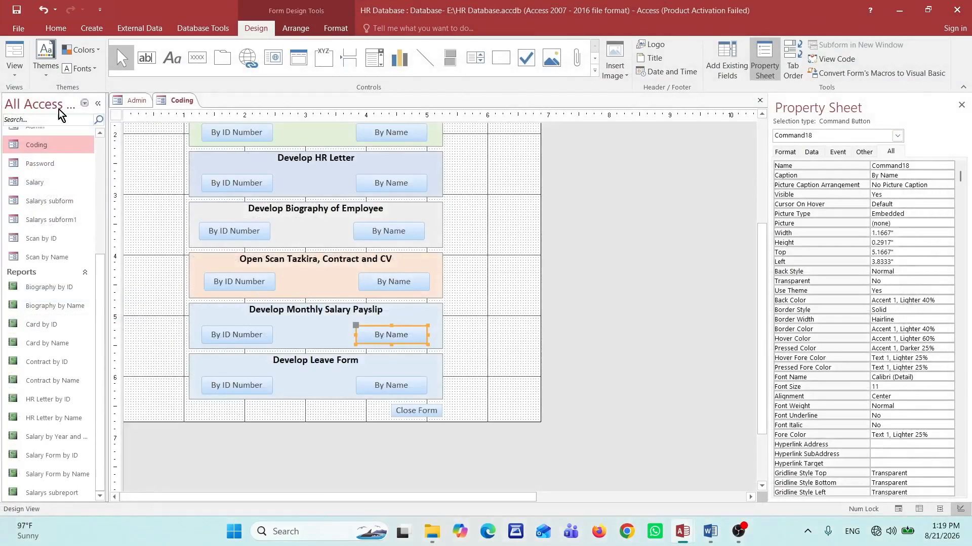
Step: Switch the Coding form to Form View and test the payslip By Name button with the employee's name, year 2026 and month feb
click(15, 58)
scroll(440, 274, down, 2)
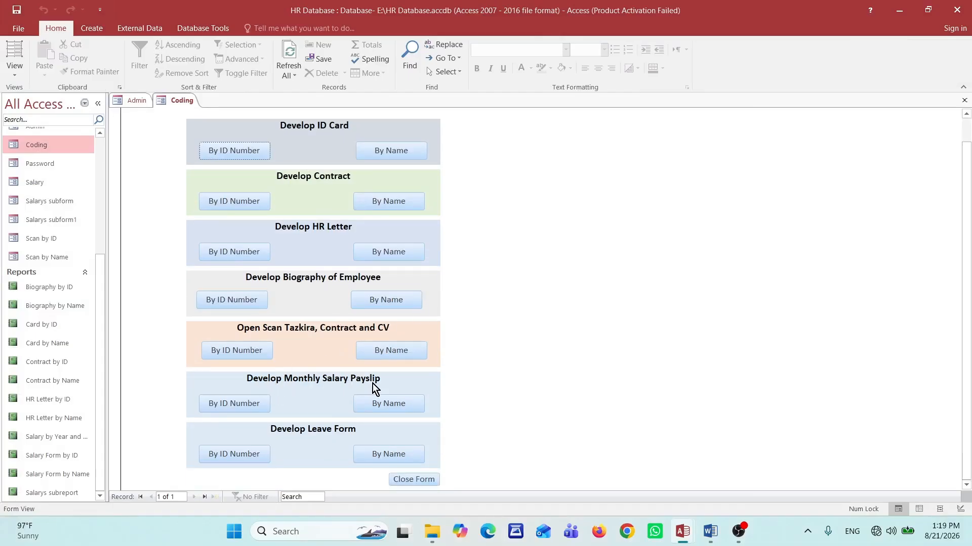
click(381, 408)
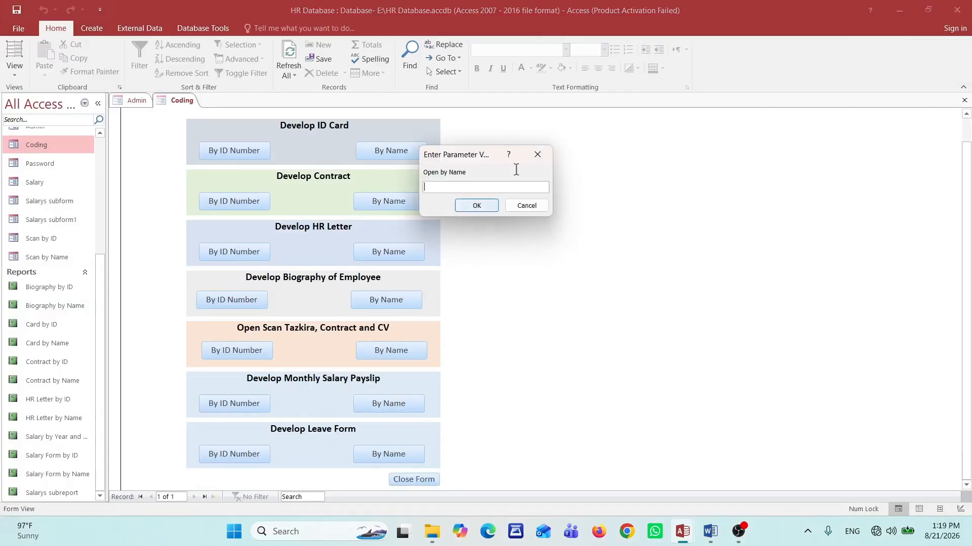
text(hamza)
click(477, 205)
text(2026)
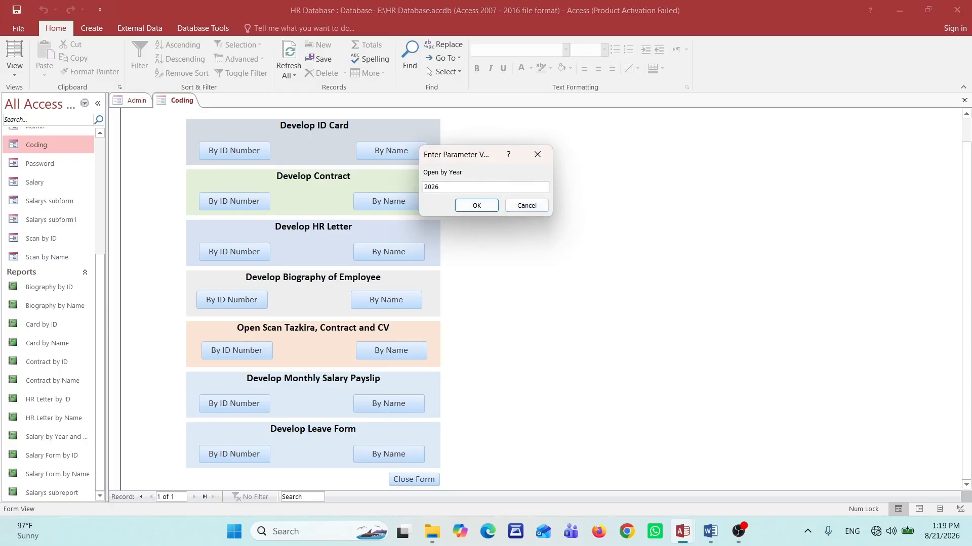
click(476, 210)
text(feb)
click(459, 201)
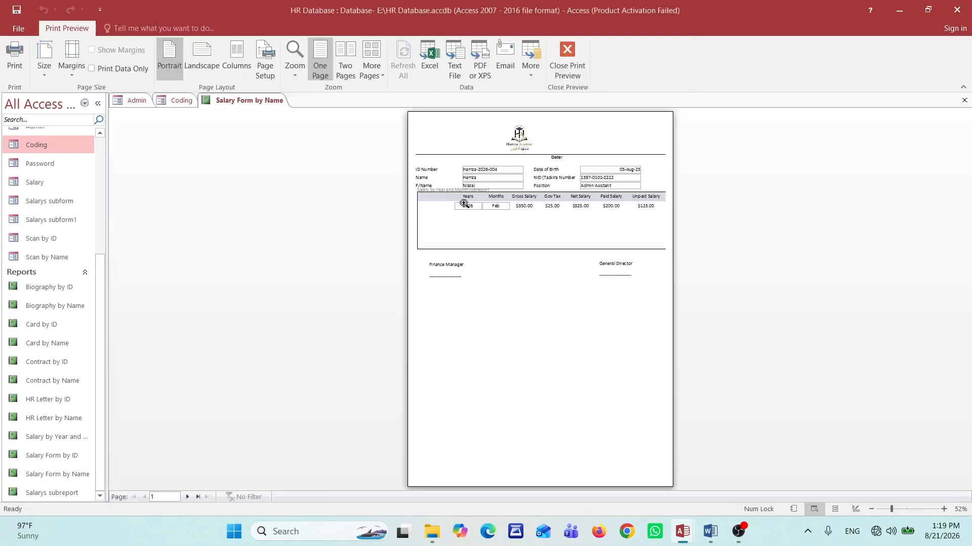
Step: Examine the Salary Form by Name preview up close, checking the employee details and the monthly salary row, and close the preview
click(548, 202)
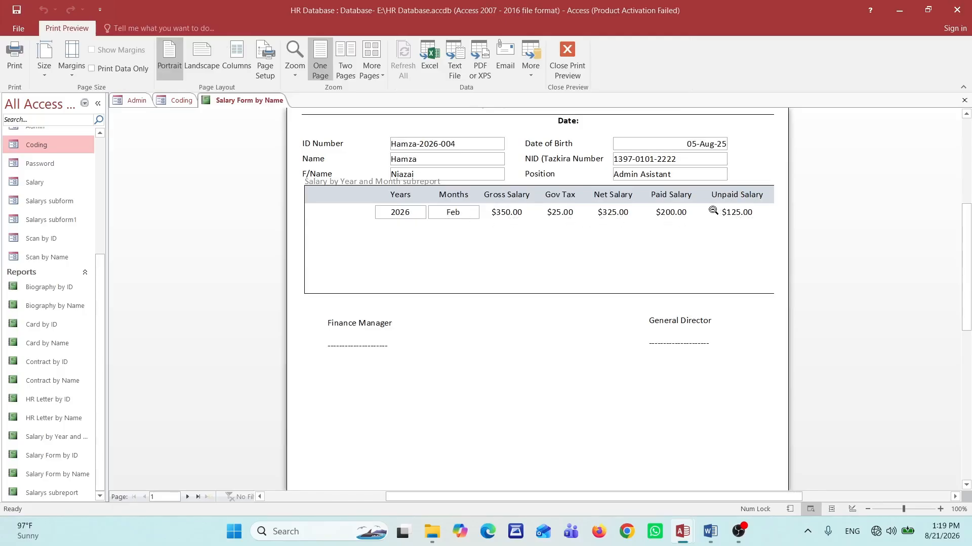
click(713, 210)
click(604, 162)
click(588, 161)
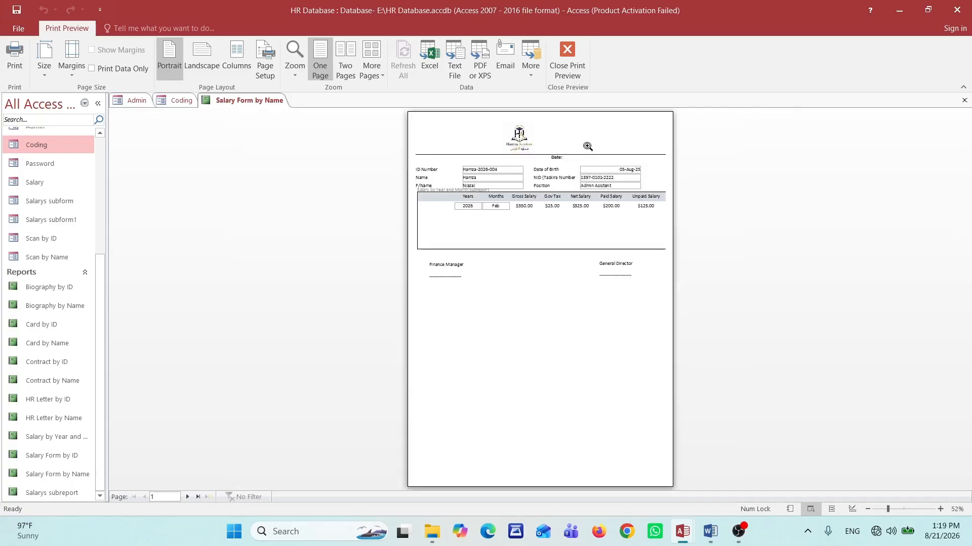
click(588, 147)
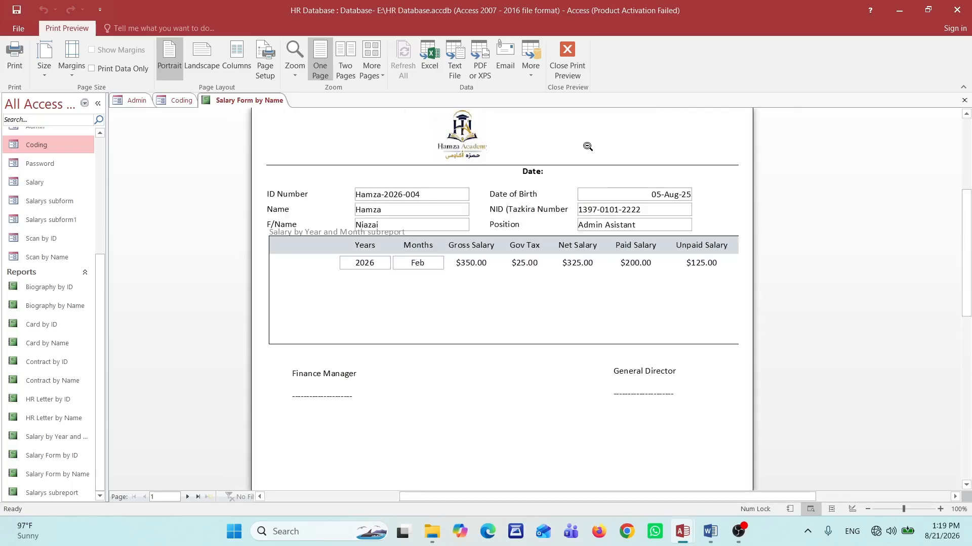
click(588, 146)
click(587, 147)
click(588, 147)
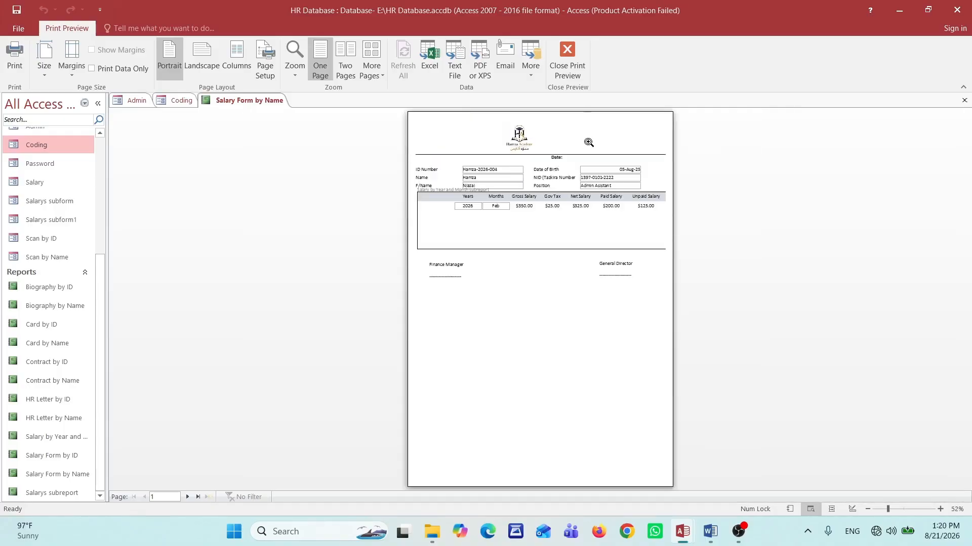
click(565, 70)
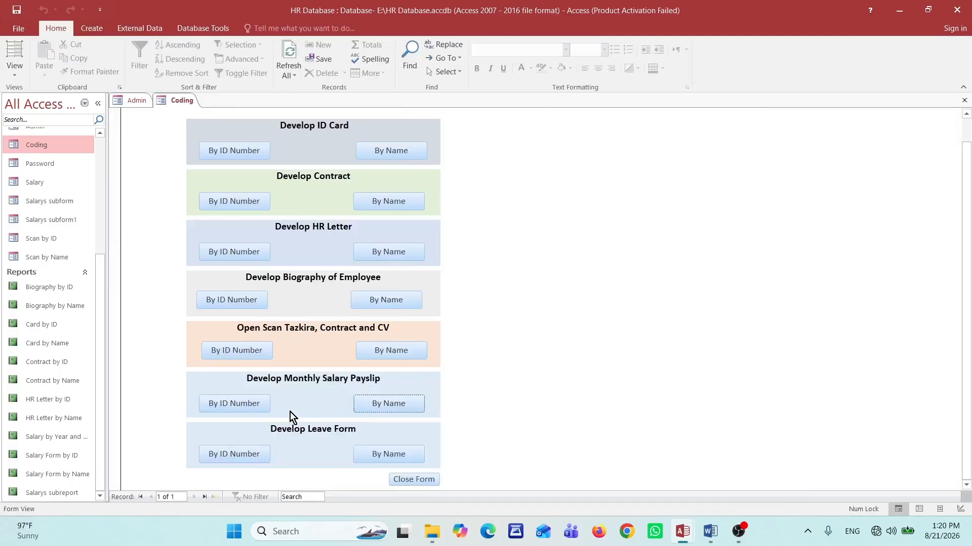
click(231, 406)
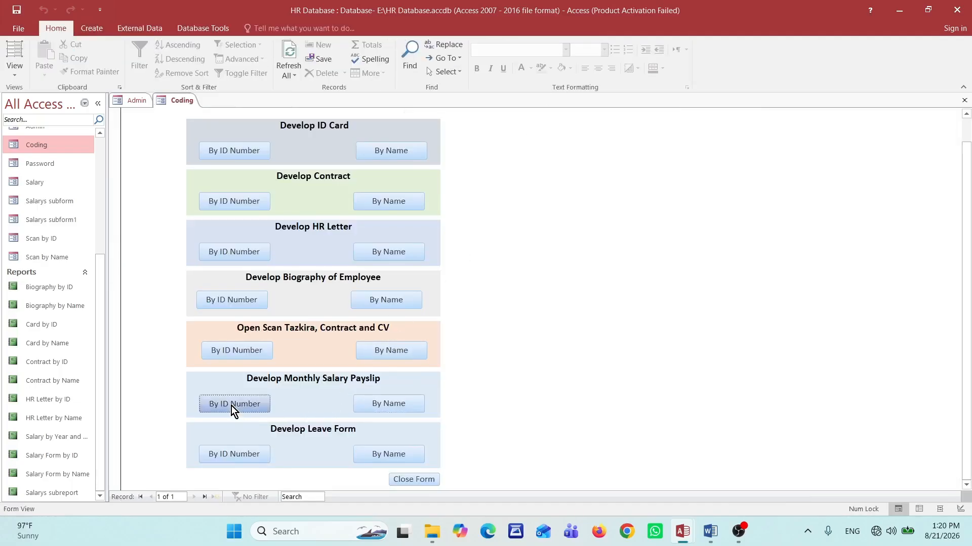
key(ctrl+v)
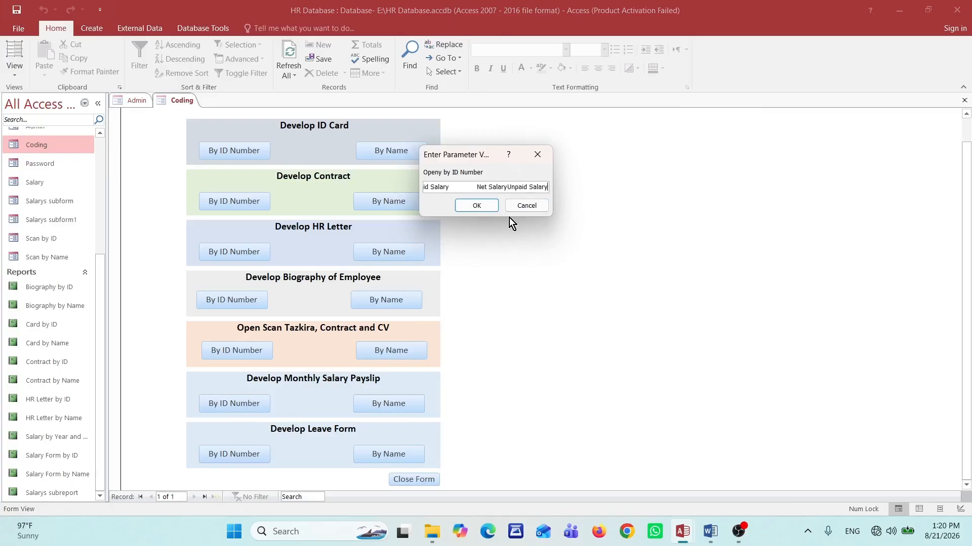
key(BackSpace)
key(BackSpace)
key(BackSpace)
key(BackSpace)
key(BackSpace)
key(BackSpace)
key(BackSpace)
key(BackSpace)
key(BackSpace)
key(BackSpace)
key(BackSpace)
key(BackSpace)
key(BackSpace)
key(BackSpace)
key(BackSpace)
key(BackSpace)
key(BackSpace)
key(BackSpace)
key(BackSpace)
key(BackSpace)
click(527, 206)
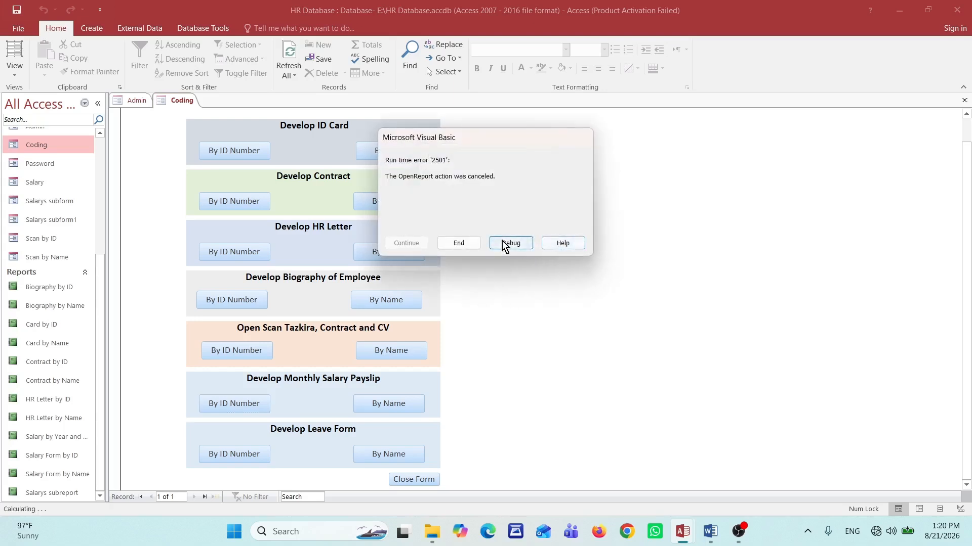
click(470, 247)
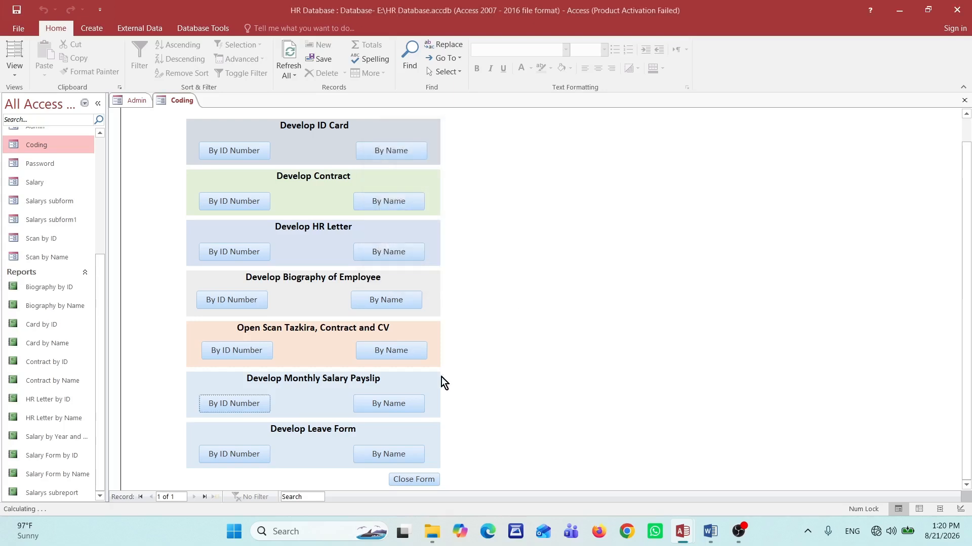
Step: Close the Coding form, copy the employee's ID number from the Admin form, and reopen the Coding form
click(414, 478)
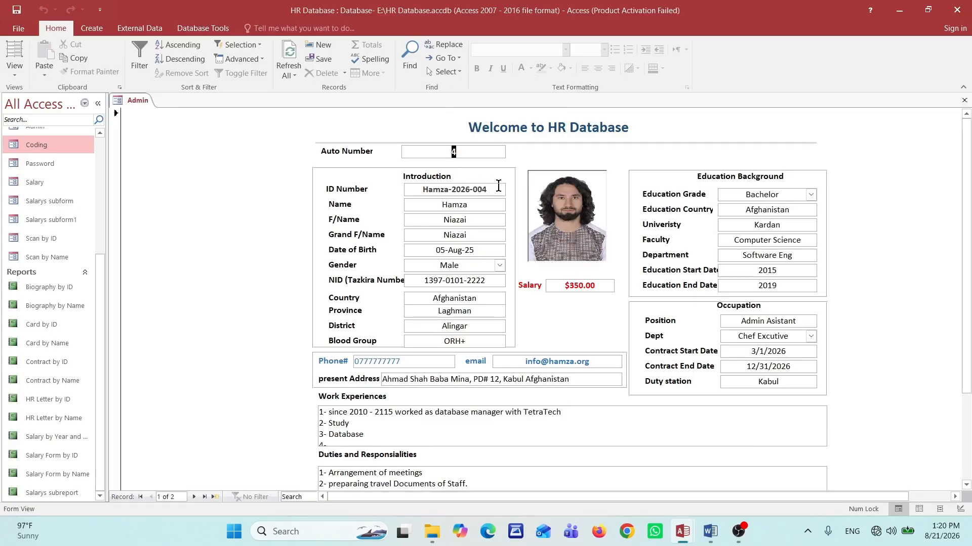
key(Tab)
key(F2)
drag(485, 192, 397, 193)
key(ctrl+c)
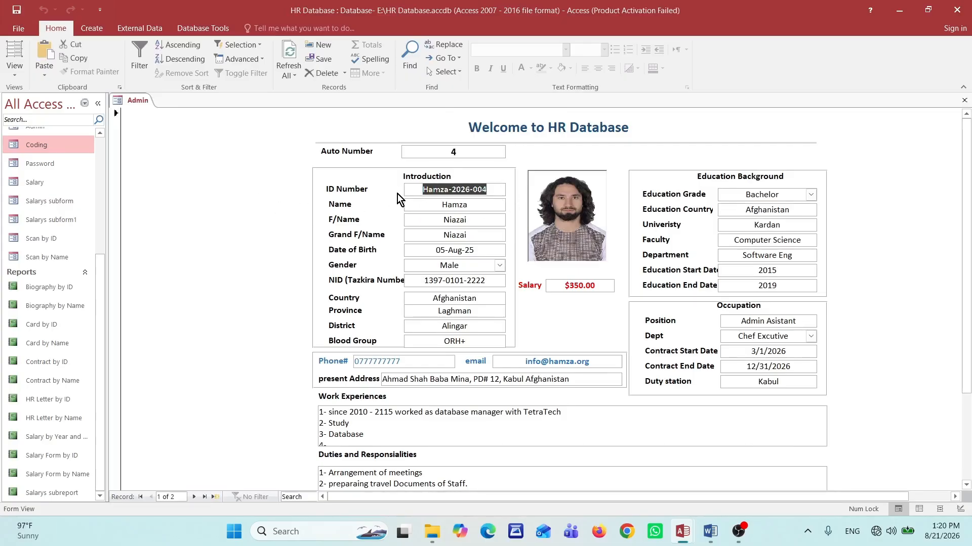
scroll(578, 287, down, 3)
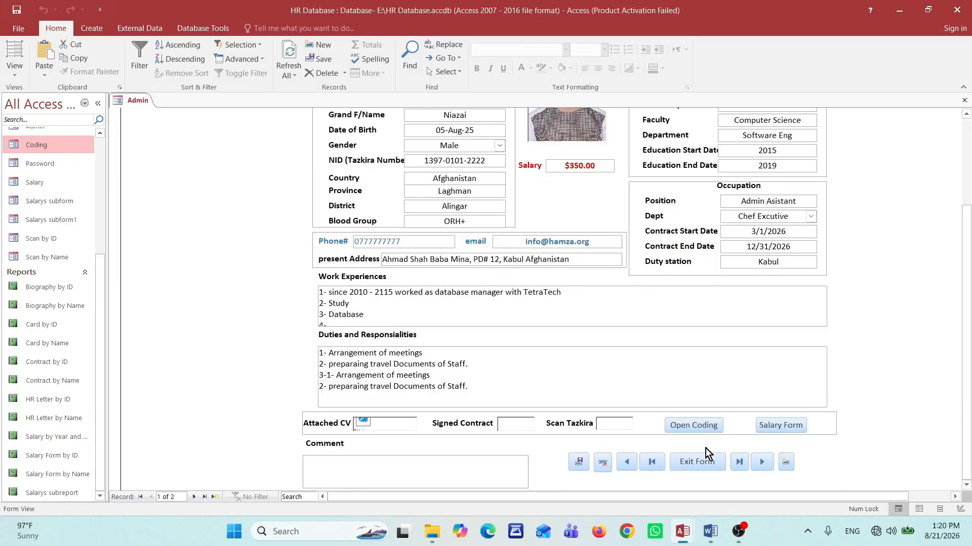
click(688, 426)
scroll(276, 385, down, 1)
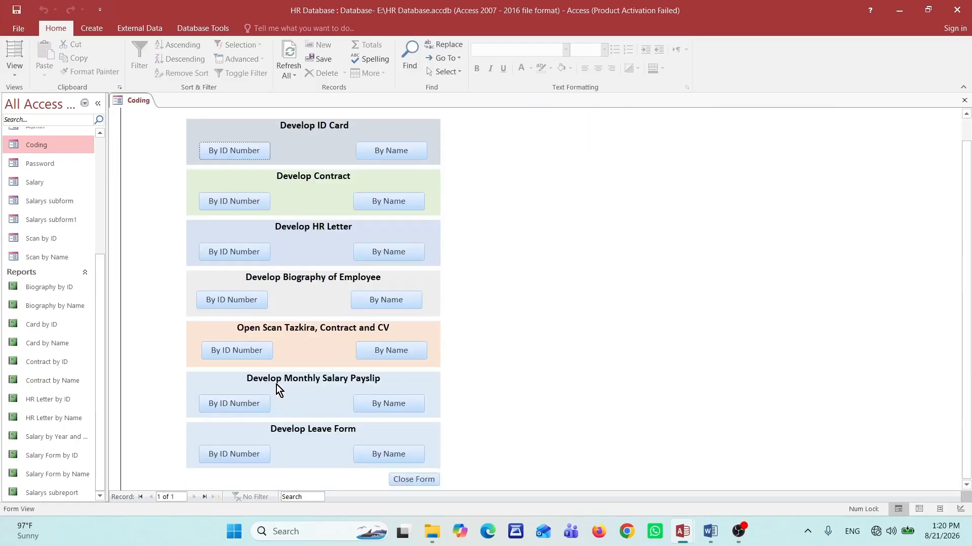
Step: Test the payslip By ID Number button with the copied employee ID, year 2026 and month Jan, and close the preview
click(244, 405)
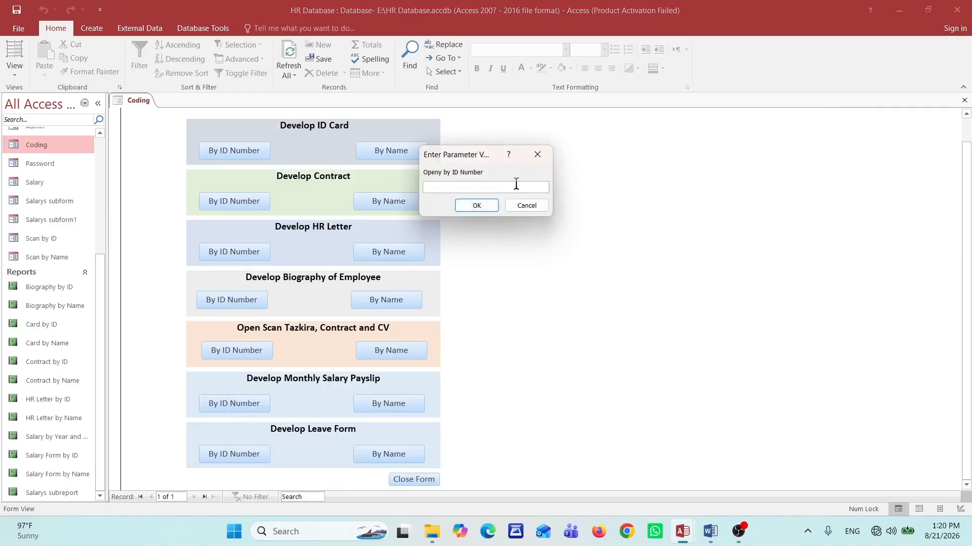
key(ctrl+v)
click(486, 207)
text(2026)
click(472, 202)
text(Jan)
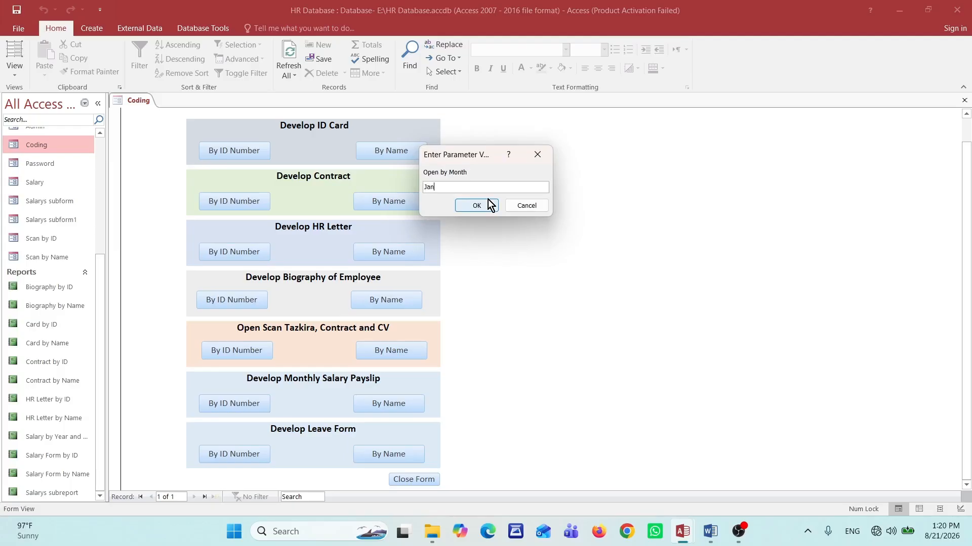
click(486, 195)
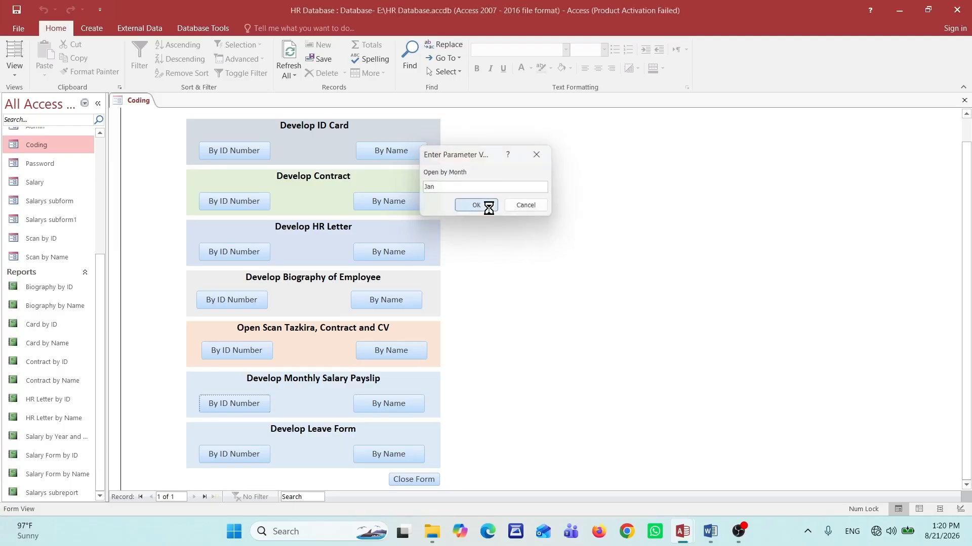
click(558, 192)
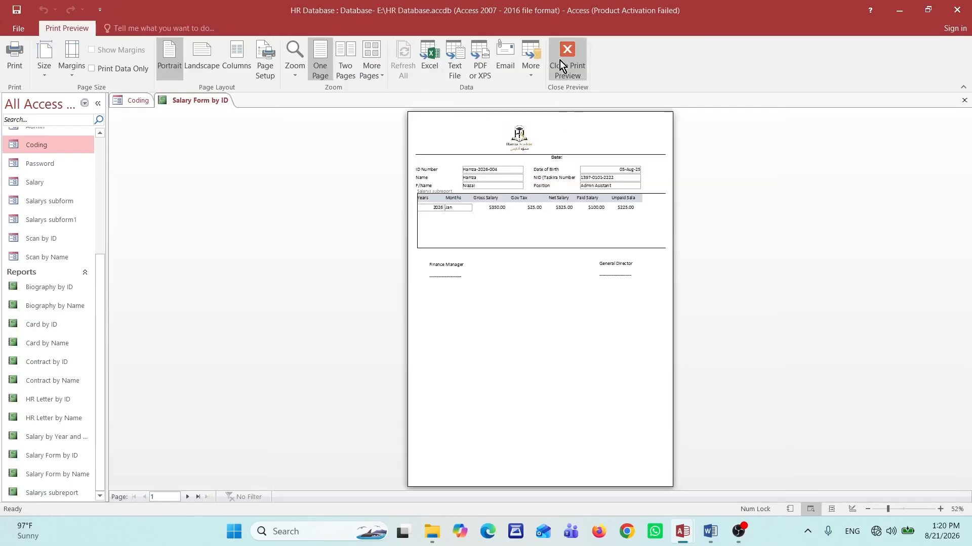
click(557, 65)
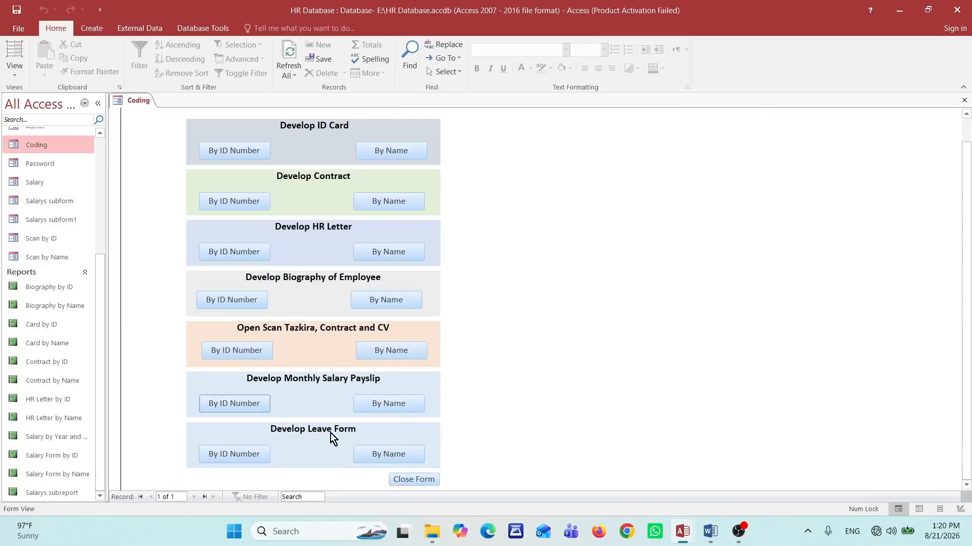
Step: Return to the Admin form, open the Salary Form for the copied employee ID to check its monthly records, and close it
click(415, 479)
scroll(524, 270, down, 3)
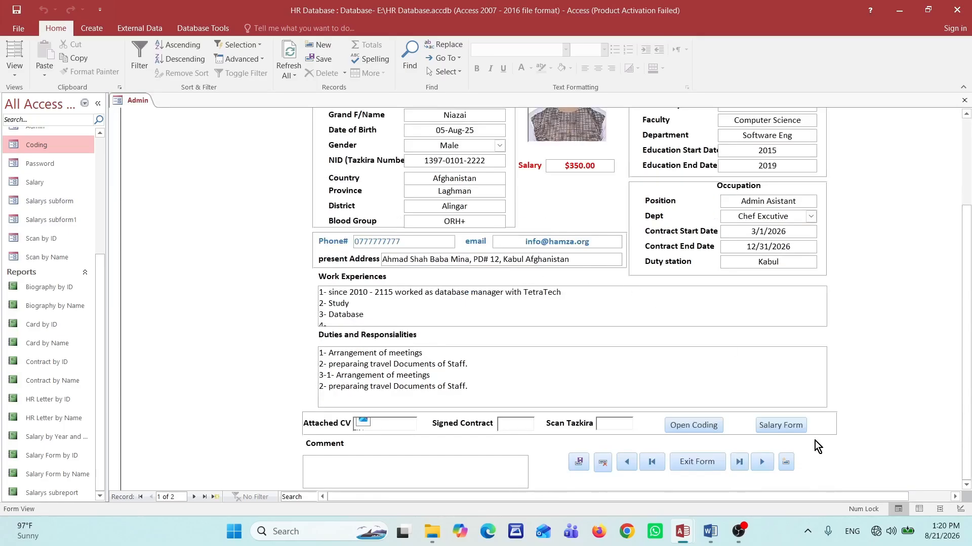
click(786, 427)
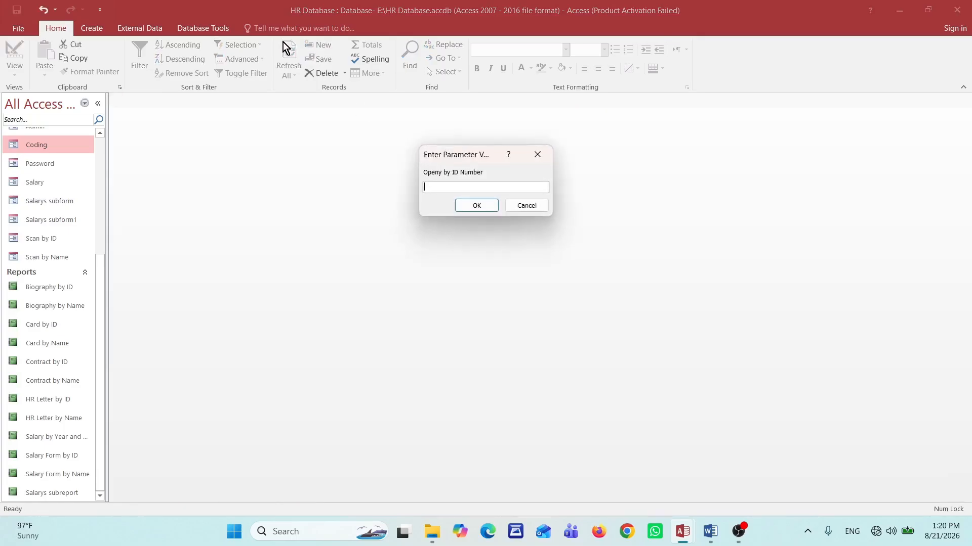
key(ctrl+v)
click(457, 205)
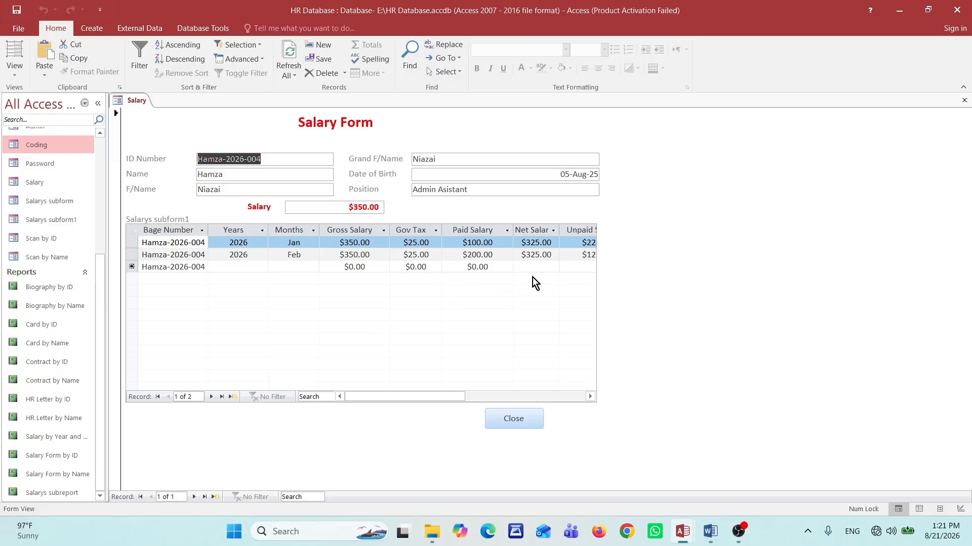
click(503, 419)
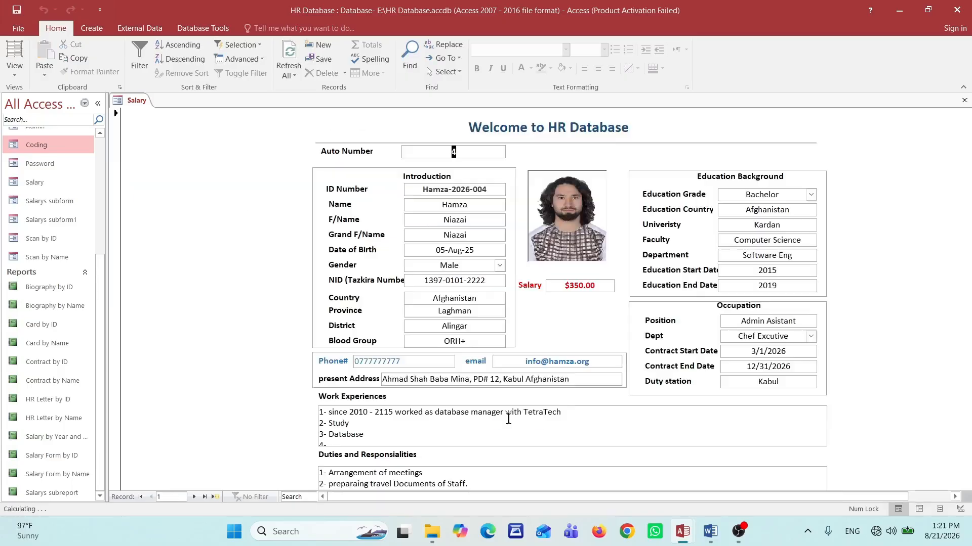
Step: Reopen the Coding form and test the payslip By ID Number button with the copied employee ID, leaving year and month blank
scroll(652, 324, down, 3)
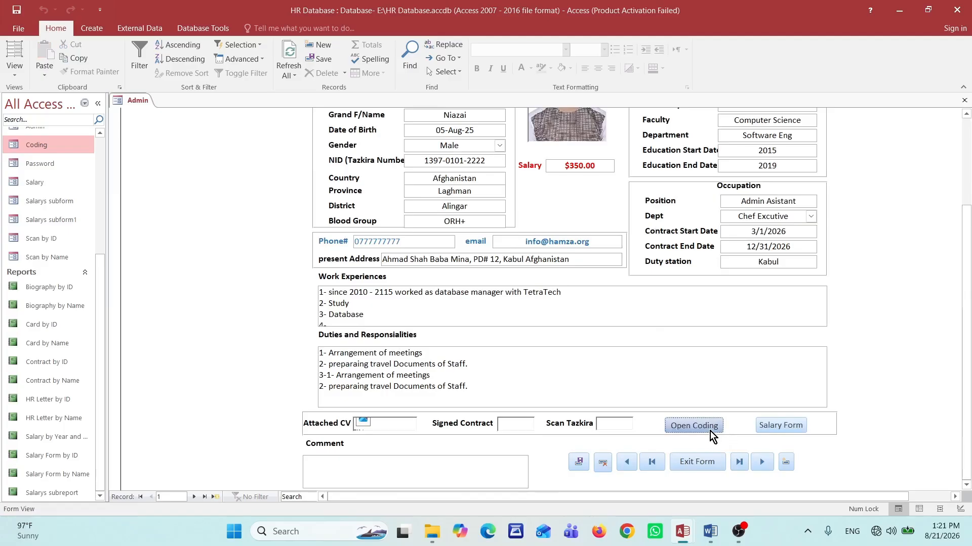
click(695, 426)
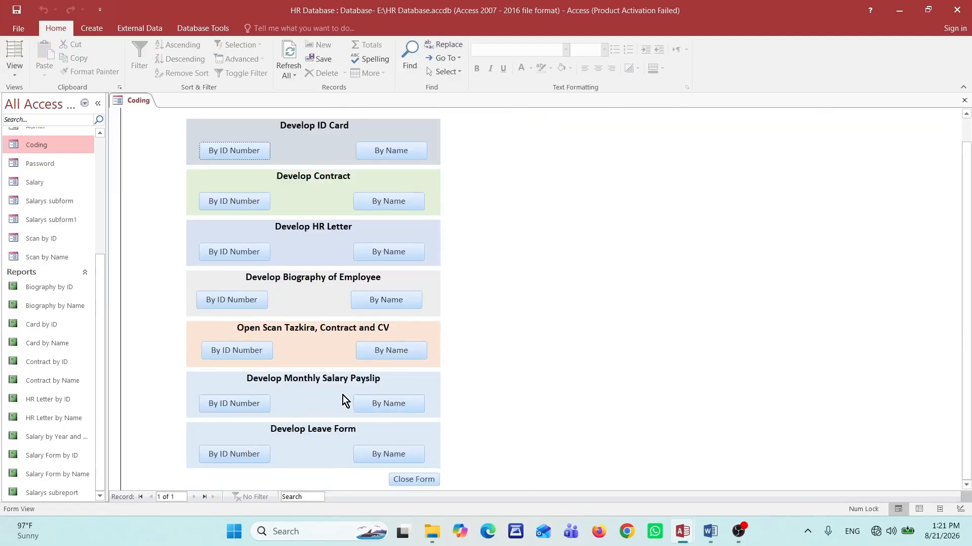
click(226, 403)
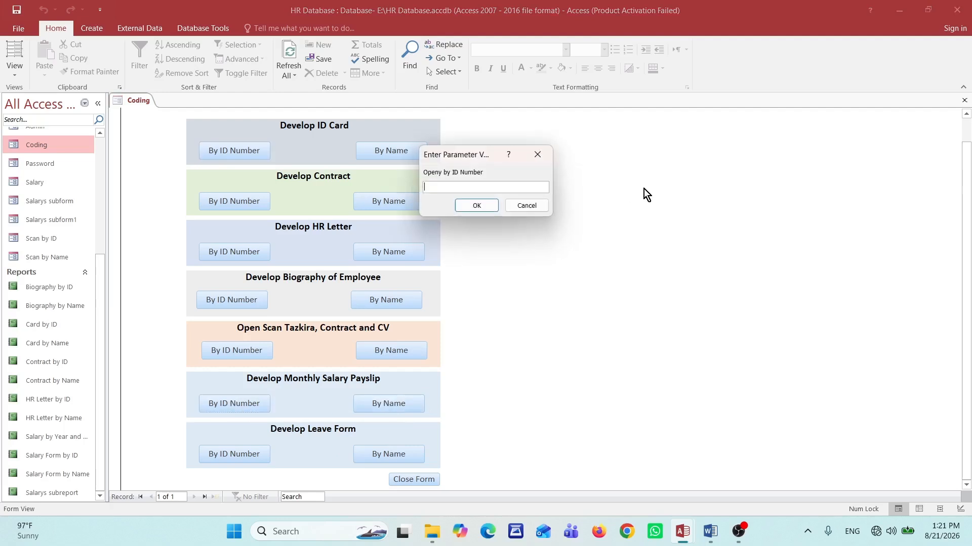
key(ctrl+v)
click(478, 205)
click(476, 205)
click(478, 207)
click(481, 209)
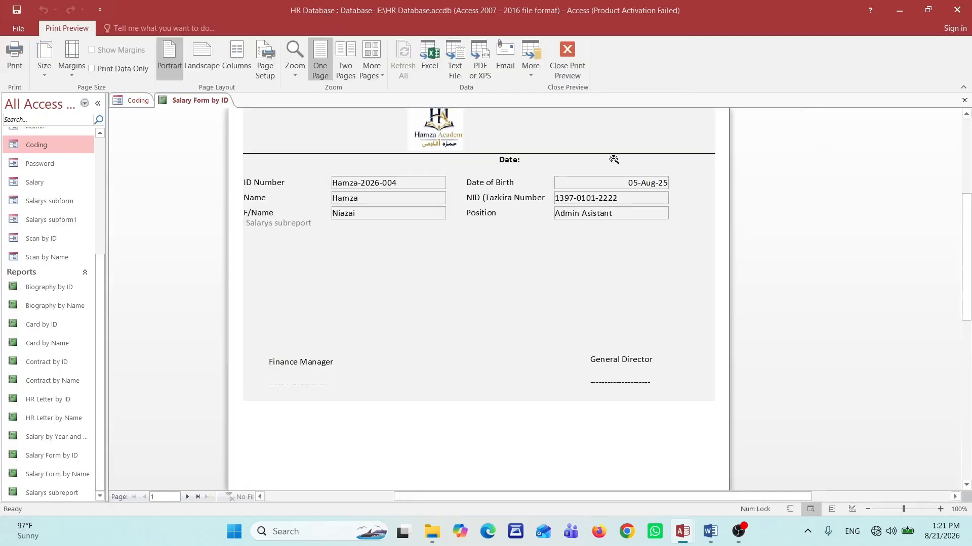
click(613, 160)
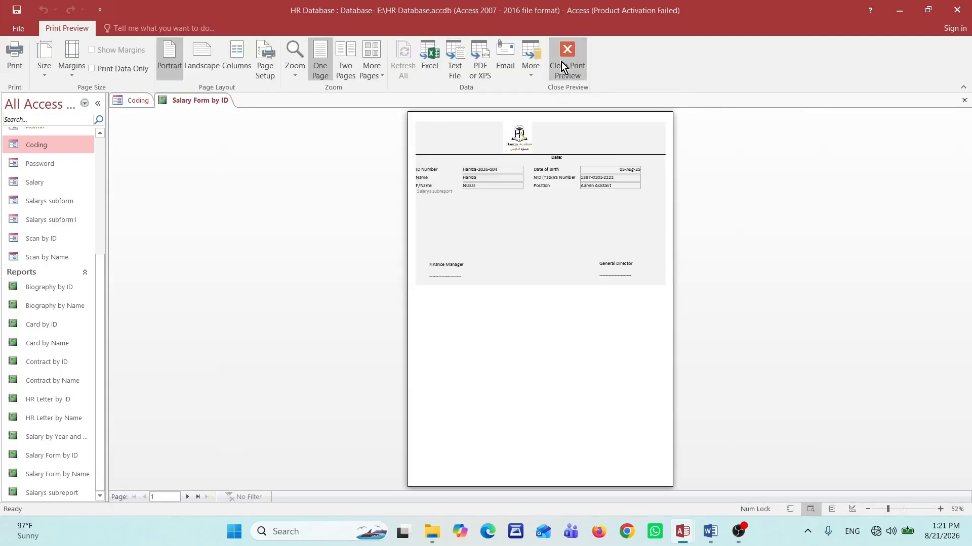